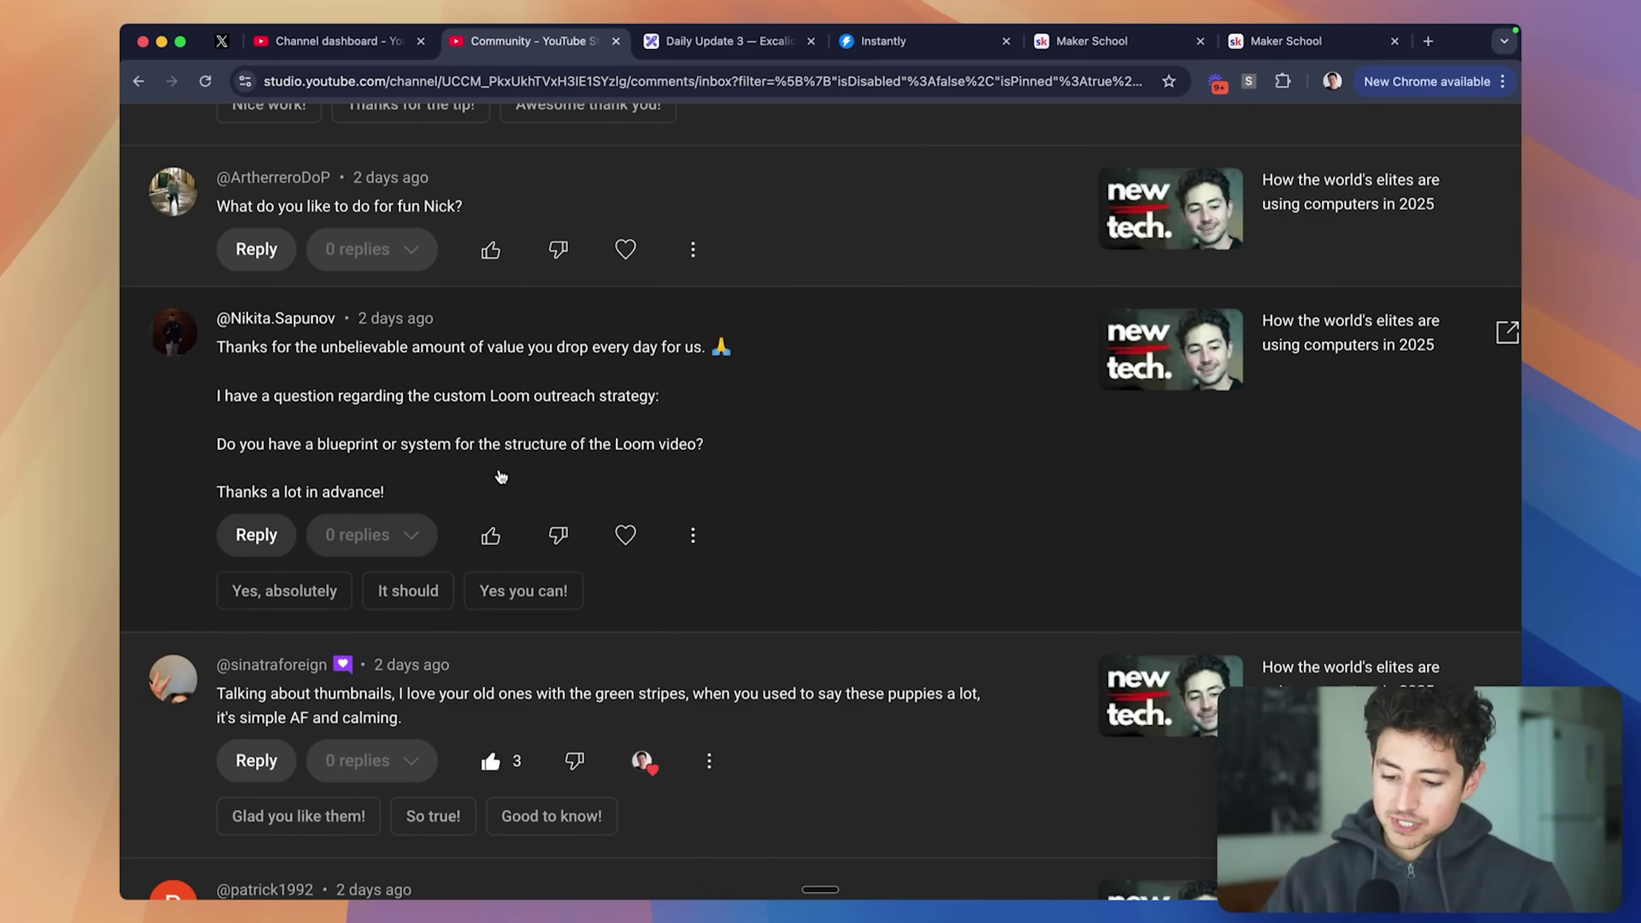
# - Like and heart the comment asking for a Loom video blueprint
pyautogui.click(490, 535)
pyautogui.click(642, 535)
# - On the Daily Update 3 board, handwrite the orange heading LOOM SUP and underline it
pyautogui.click(724, 40)
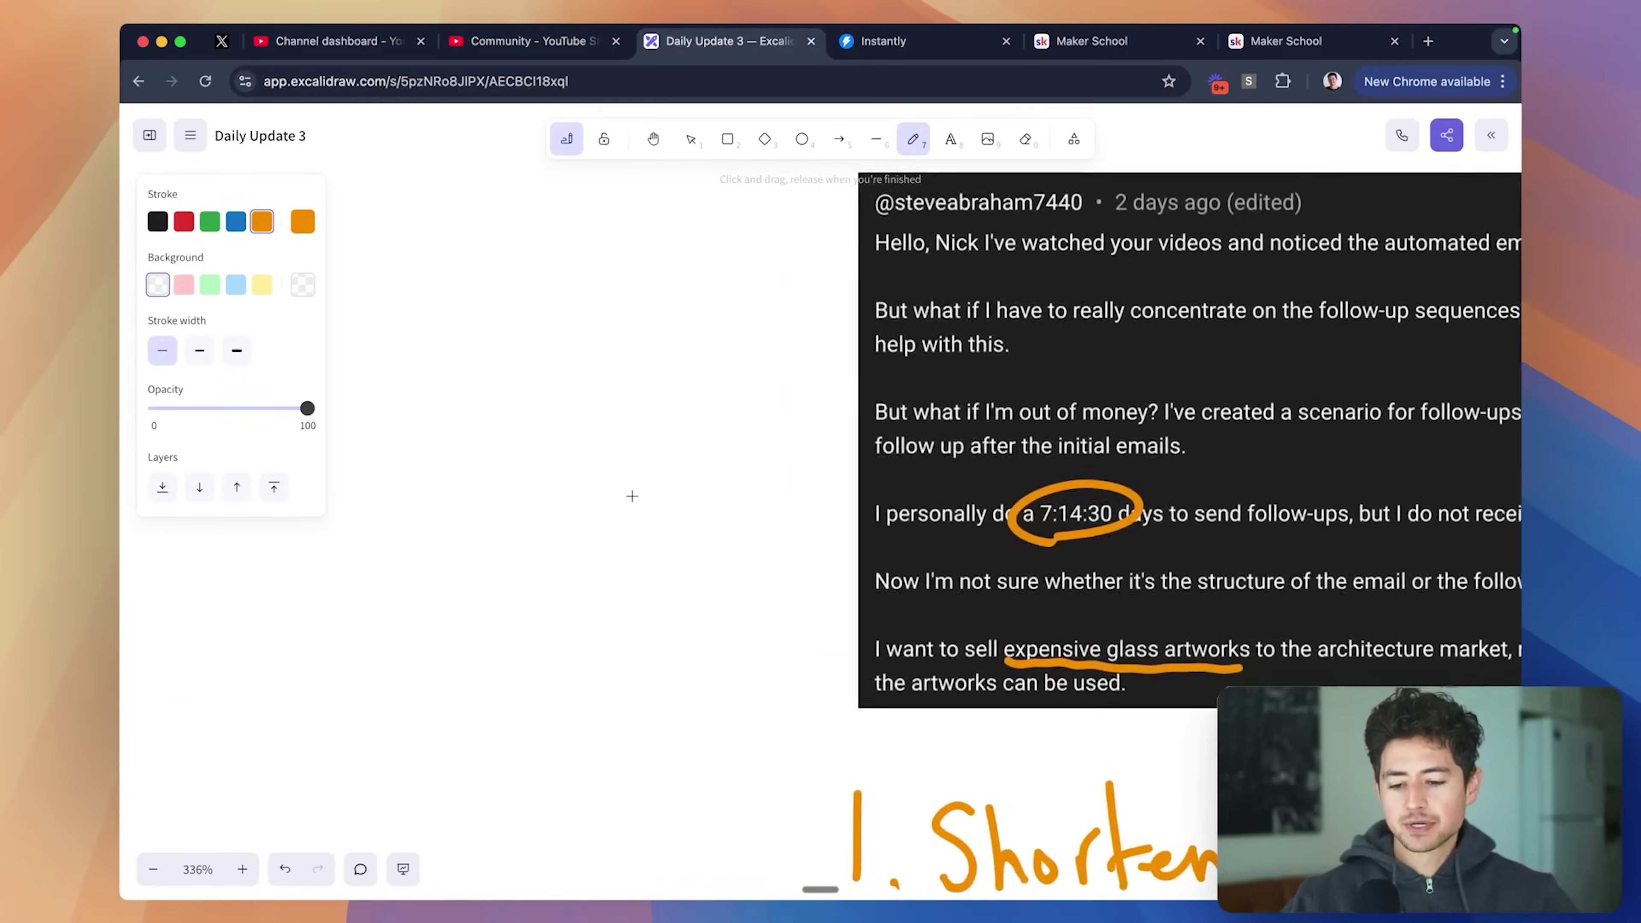
pyautogui.hscroll(5, 632, 496)
pyautogui.hscroll(3, 632, 496)
pyautogui.moveTo(624, 236); pyautogui.dragTo(669, 294)
pyautogui.moveTo(727, 239); pyautogui.dragTo(776, 234)
pyautogui.moveTo(845, 278); pyautogui.dragTo(911, 276)
pyautogui.moveTo(1079, 245); pyautogui.dragTo(1056, 293)
pyautogui.moveTo(1091, 248); pyautogui.dragTo(1132, 252)
pyautogui.moveTo(1169, 231)
pyautogui.mouseDown()
pyautogui.moveTo(1170, 272)
pyautogui.moveTo(1168, 255)
pyautogui.mouseUp()
pyautogui.moveTo(656, 340); pyautogui.dragTo(1216, 316)
pyautogui.scroll(-2, 646, 362)
pyautogui.moveTo(569, 358)
pyautogui.mouseDown()
pyautogui.moveTo(577, 426)
pyautogui.moveTo(545, 456)
pyautogui.mouseUp()
# - Write '1. Start on page' beneath the LOOM SUP heading
pyautogui.hscroll(3, 605, 417)
pyautogui.moveTo(593, 366)
pyautogui.mouseDown()
pyautogui.moveTo(614, 455)
pyautogui.moveTo(691, 426)
pyautogui.moveTo(752, 446)
pyautogui.mouseUp()
pyautogui.moveTo(711, 413); pyautogui.dragTo(769, 397)
pyautogui.moveTo(868, 411); pyautogui.dragTo(862, 414)
pyautogui.moveTo(898, 397); pyautogui.dragTo(1027, 488)
pyautogui.moveTo(1065, 426)
pyautogui.mouseDown()
pyautogui.moveTo(1115, 391)
pyautogui.moveTo(1137, 472)
pyautogui.mouseUp()
pyautogui.moveTo(1175, 417); pyautogui.dragTo(1225, 357)
# - Open linkedin.com/in in a new tab placed beside the Daily Update 3 tab
pyautogui.press('super+t')
pyautogui.write('linkedin.com/in/nickolas-saraev/')
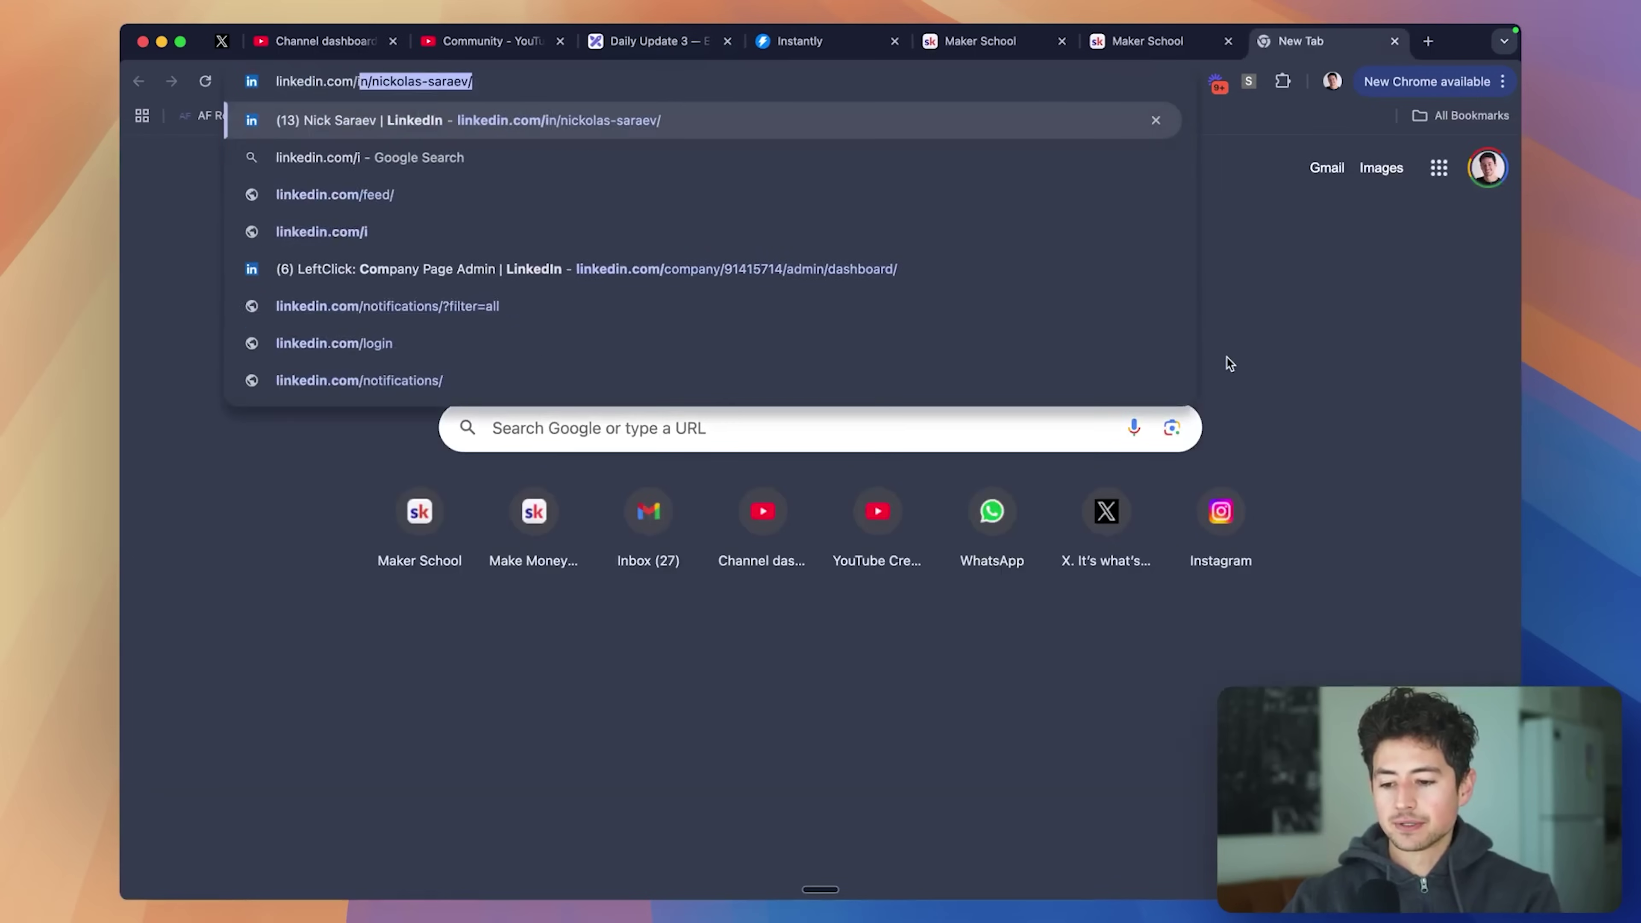
pyautogui.press('Return')
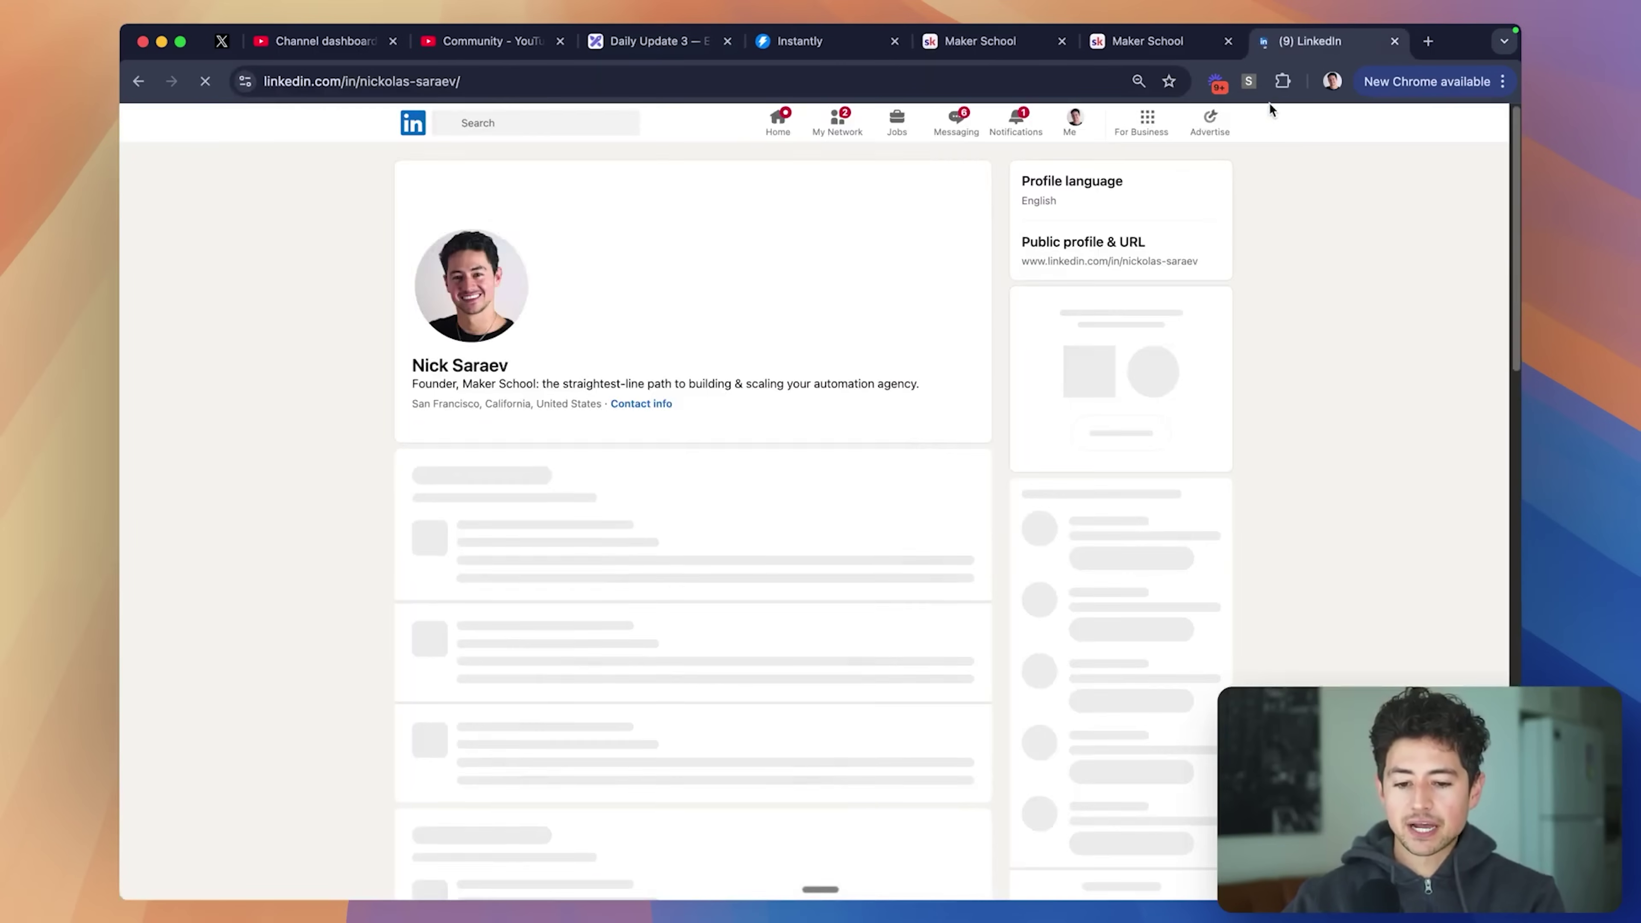
pyautogui.moveTo(1270, 41); pyautogui.dragTo(775, 41)
pyautogui.press('super+plus')
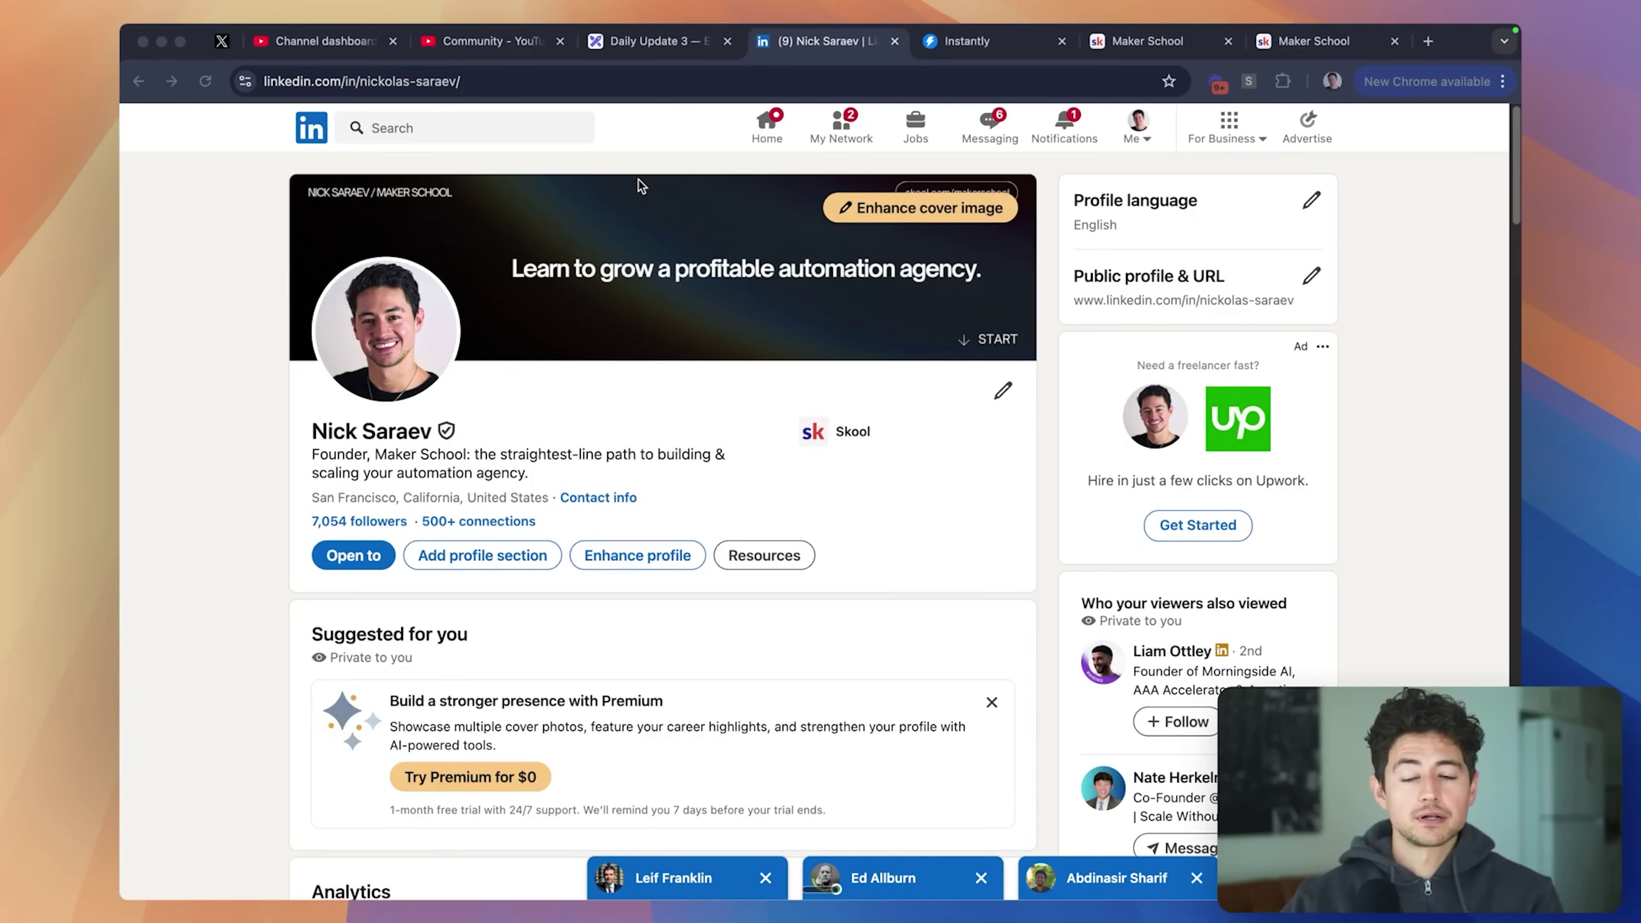
# - Look over the LinkedIn profile, then return to the Daily Update 3 board
pyautogui.click(638, 179)
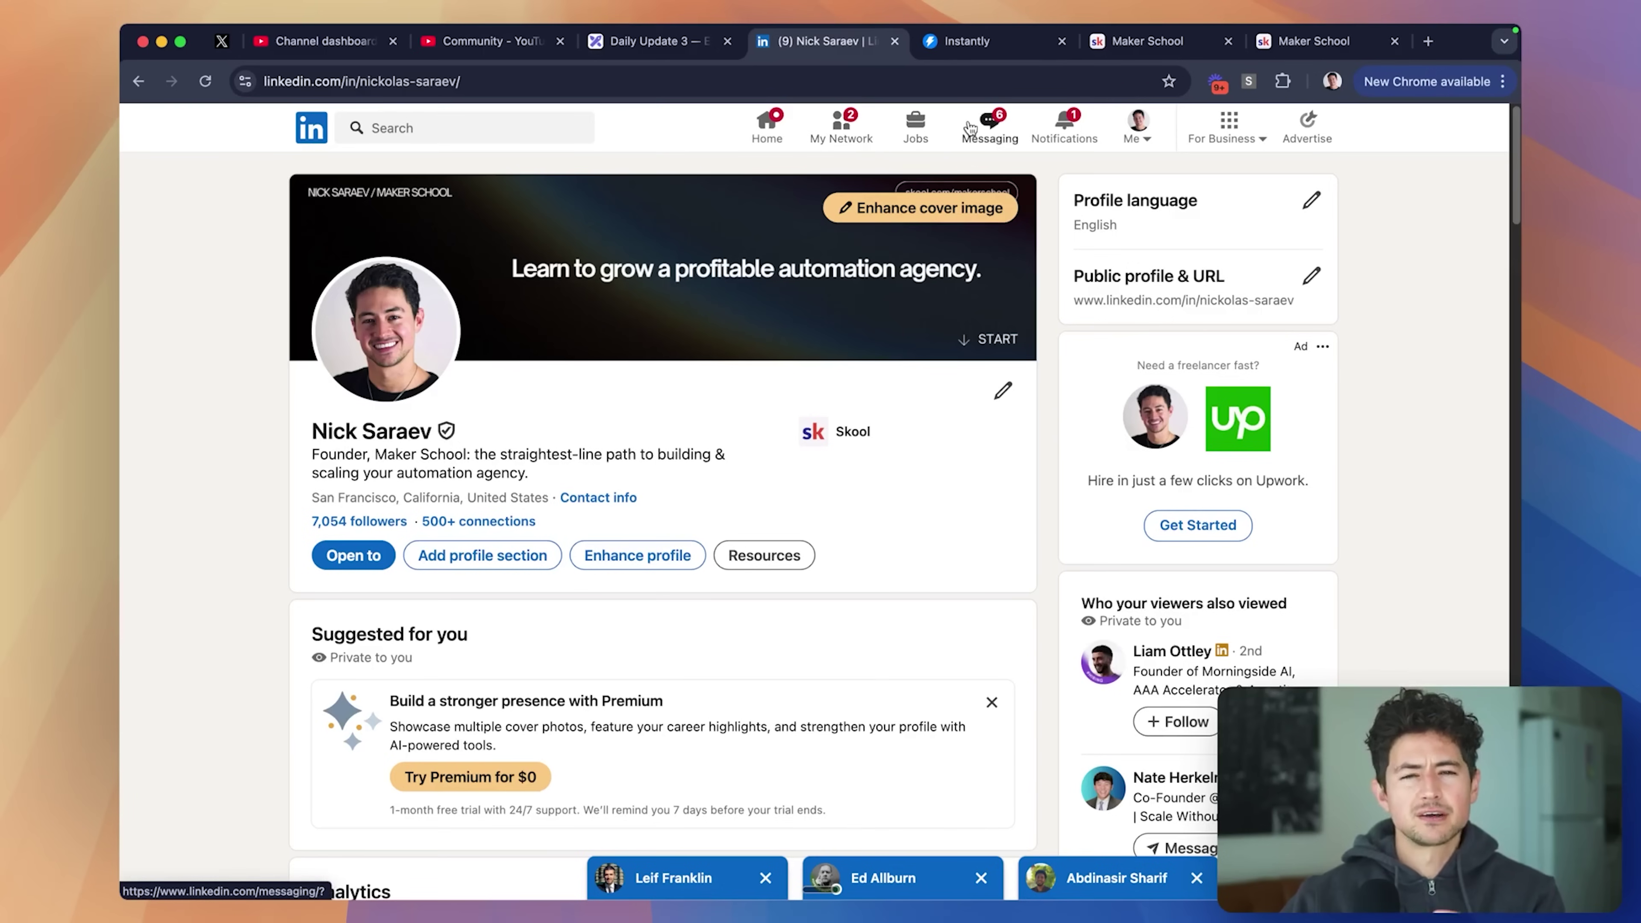
pyautogui.press('super+t')
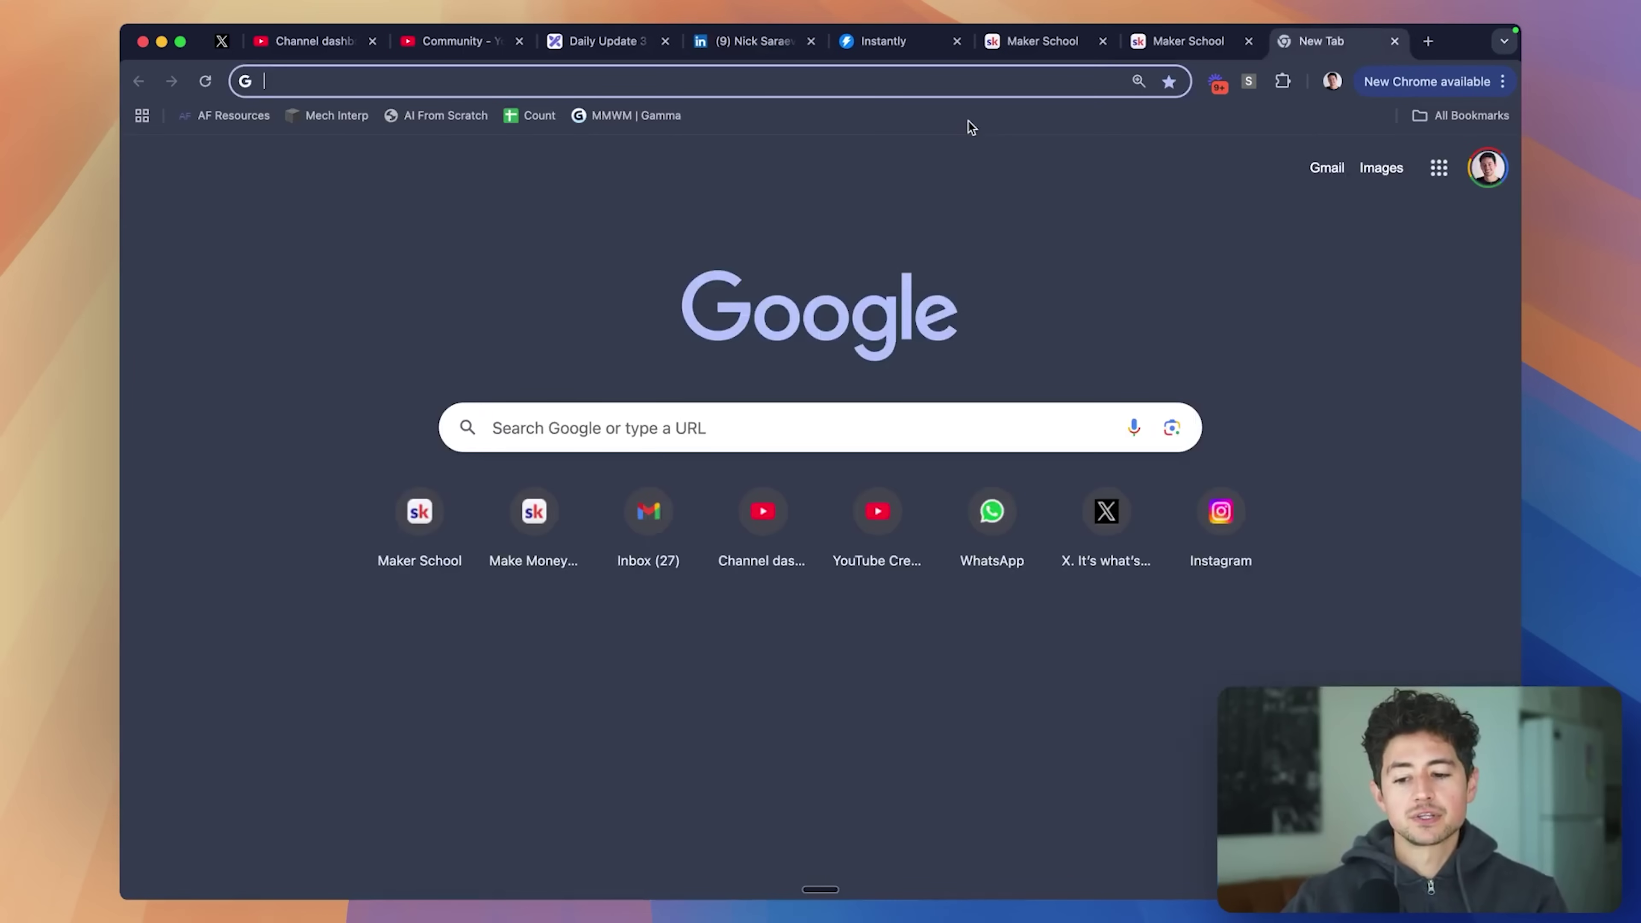
pyautogui.press('super+w')
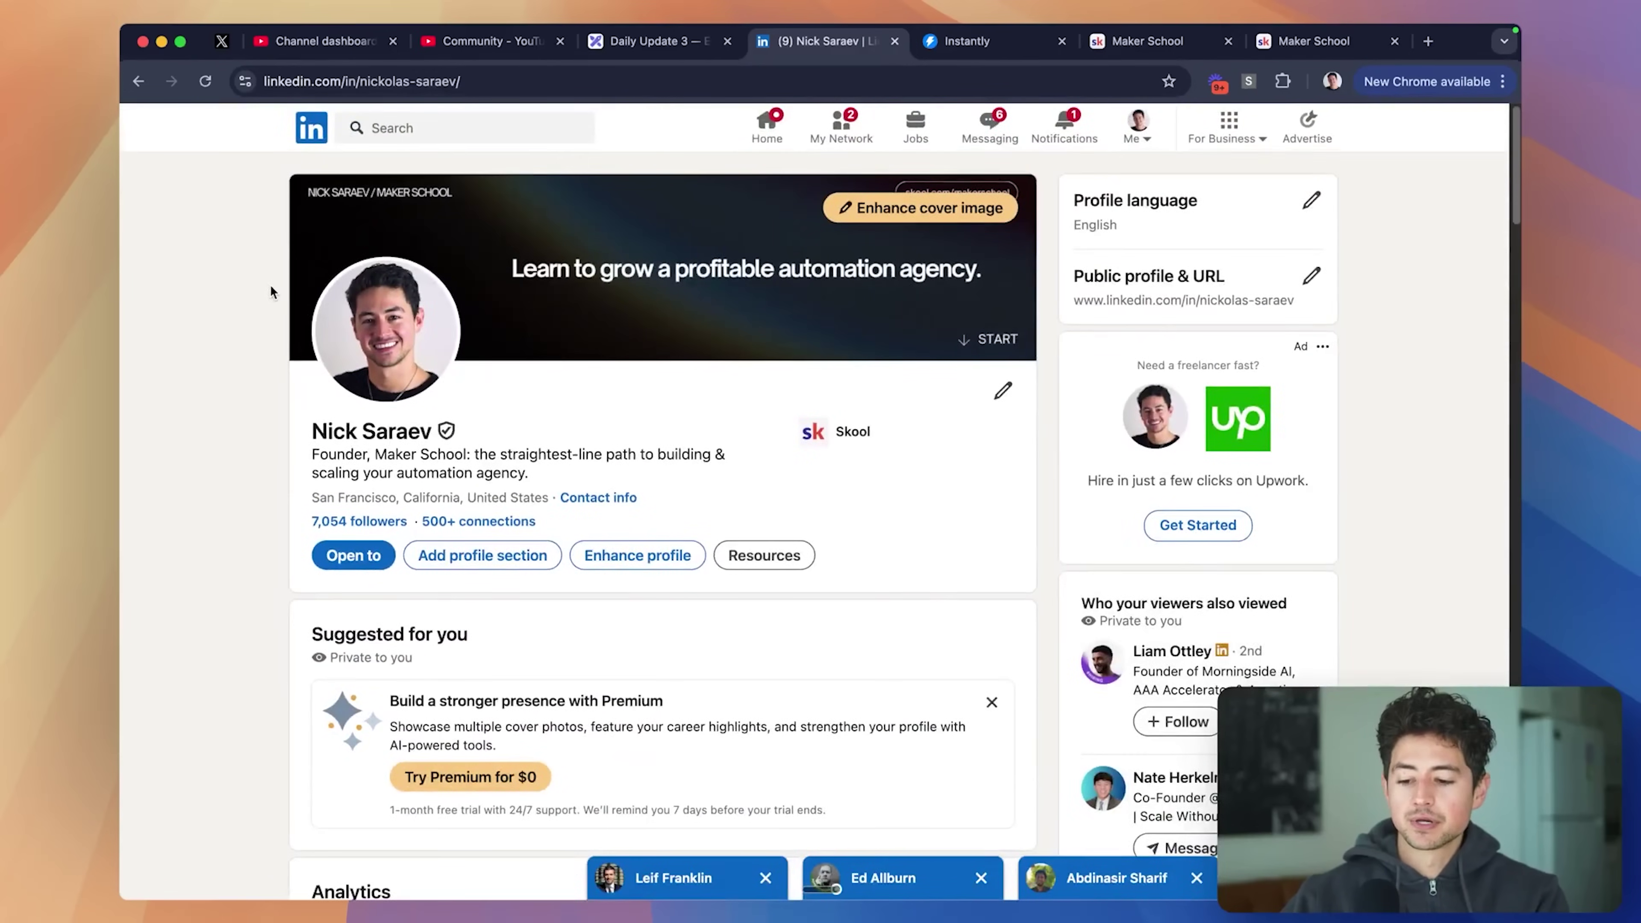
pyautogui.scroll(5, 265, 281)
pyautogui.scroll(-5, 265, 281)
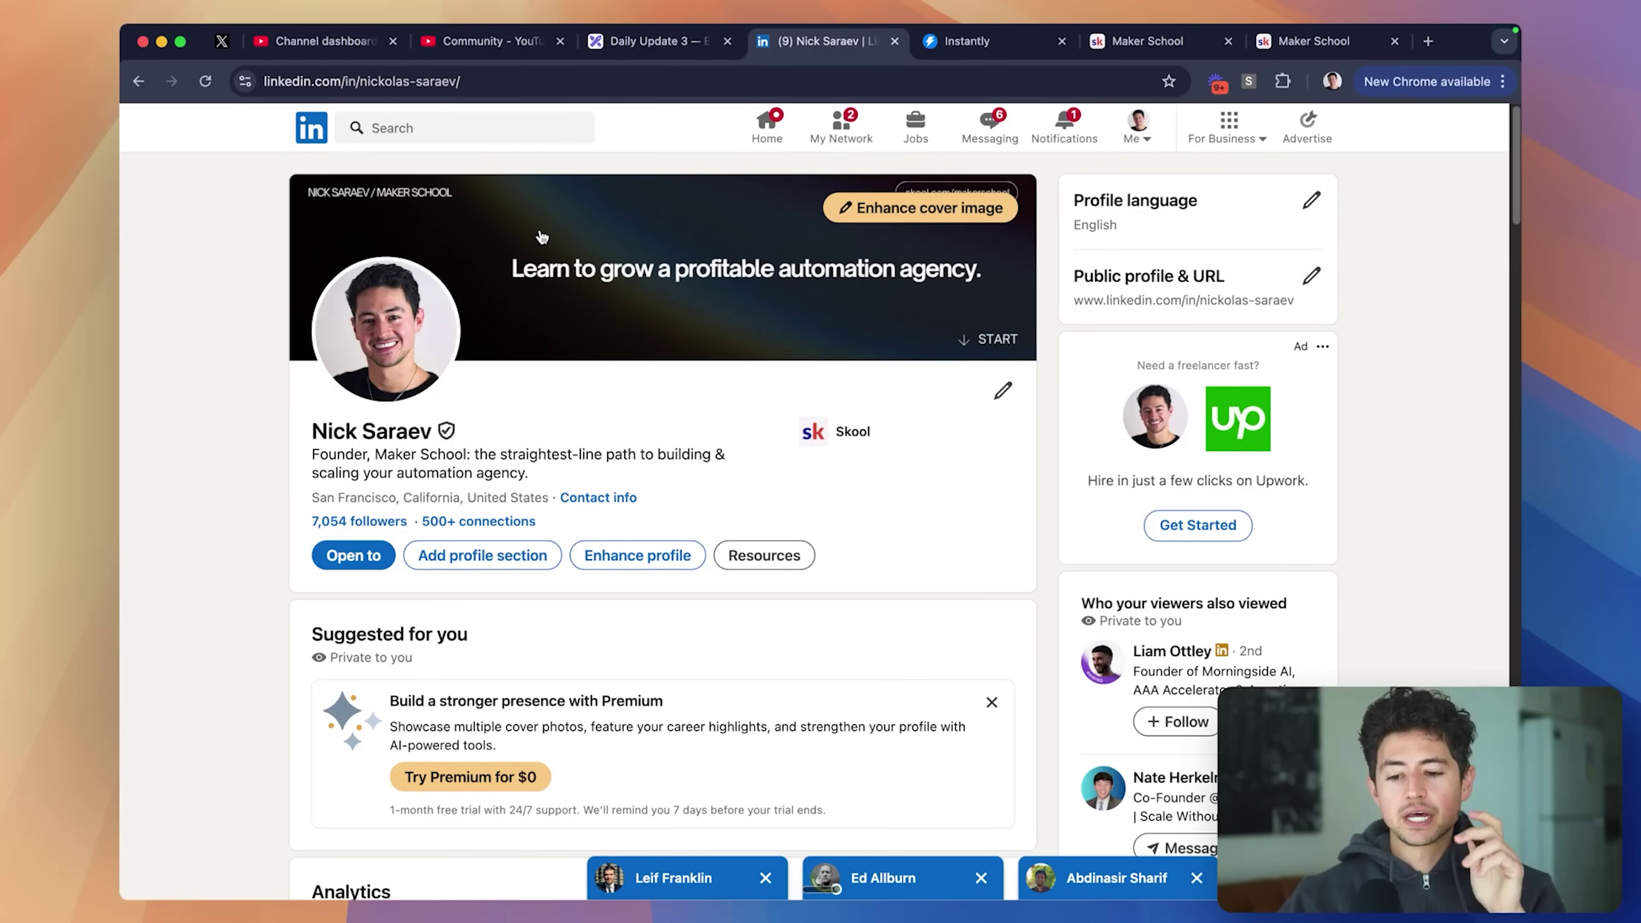
pyautogui.hotkey('ctrl', 'shift', 'Tab')
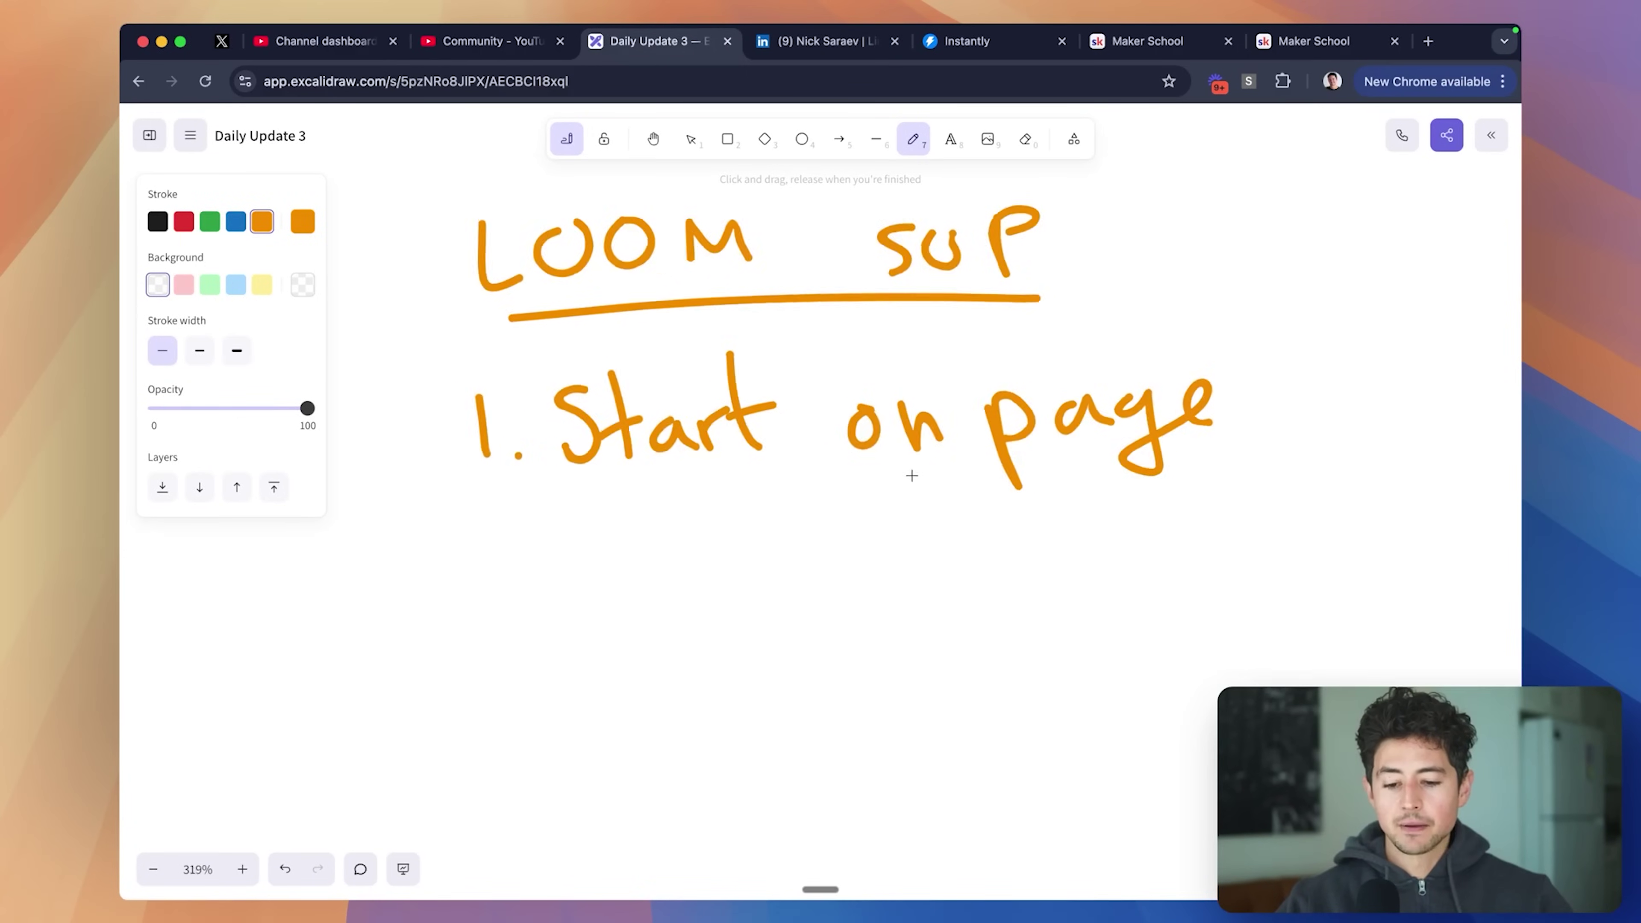
# - Write '2. Talk about them', underlining 'them' and 'page' in item 1
pyautogui.keyDown('ctrl'); pyautogui.scroll(-5, 804, 418); pyautogui.keyUp('ctrl')
pyautogui.moveTo(537, 446); pyautogui.dragTo(564, 495)
pyautogui.click(584, 494)
pyautogui.moveTo(630, 440)
pyautogui.mouseDown()
pyautogui.moveTo(630, 494)
pyautogui.moveTo(649, 434)
pyautogui.mouseUp()
pyautogui.moveTo(647, 475)
pyautogui.mouseDown()
pyautogui.moveTo(710, 495)
pyautogui.moveTo(843, 492)
pyautogui.mouseUp()
pyautogui.moveTo(833, 427)
pyautogui.mouseDown()
pyautogui.moveTo(885, 493)
pyautogui.moveTo(1027, 462)
pyautogui.moveTo(1027, 446)
pyautogui.moveTo(1062, 481)
pyautogui.moveTo(1119, 450)
pyautogui.moveTo(1160, 473)
pyautogui.mouseUp()
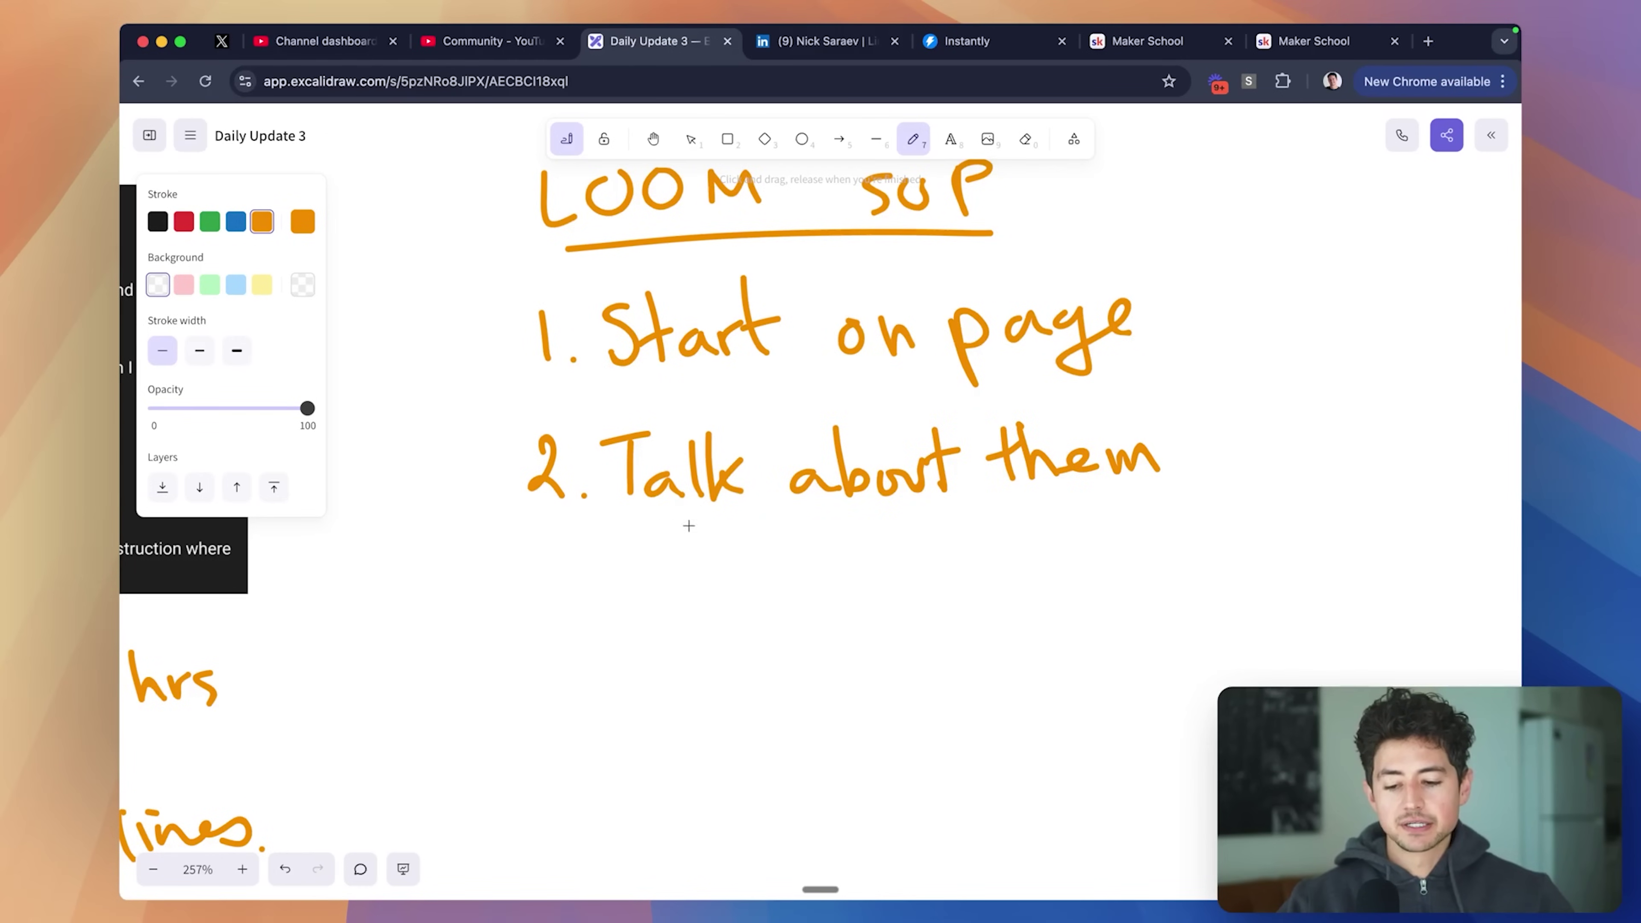
pyautogui.moveTo(1025, 502); pyautogui.dragTo(1171, 484)
pyautogui.moveTo(988, 373); pyautogui.dragTo(1149, 356)
pyautogui.click(1204, 481)
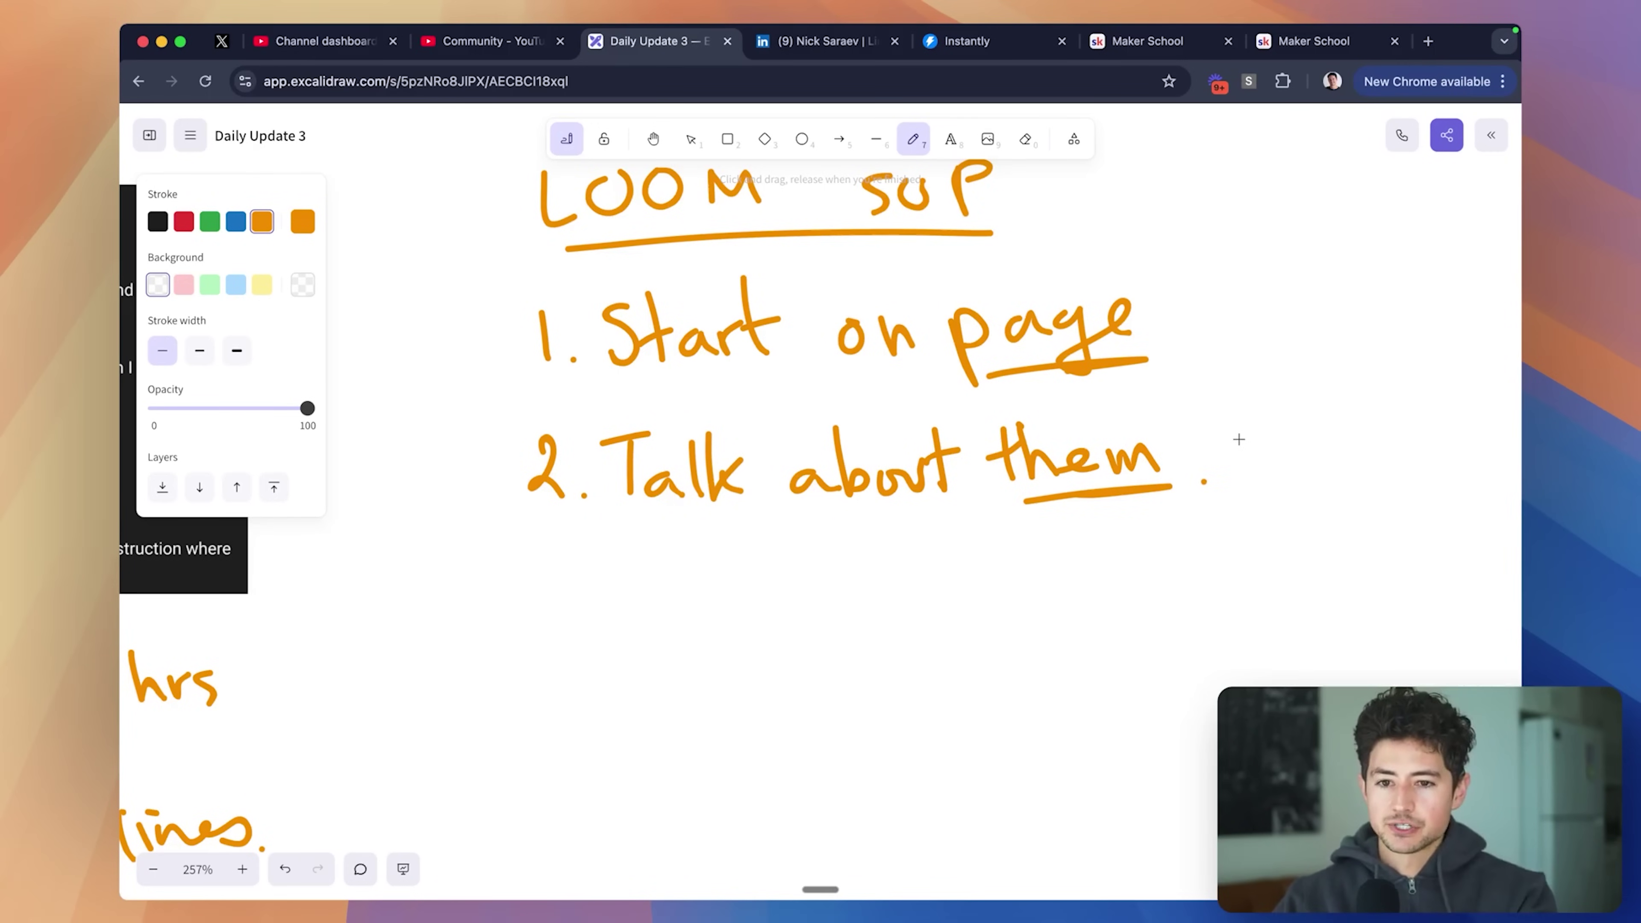
# - Write '3. Drop social organically' below item 2, then show the LinkedIn profile
pyautogui.scroll(-2, 901, 513)
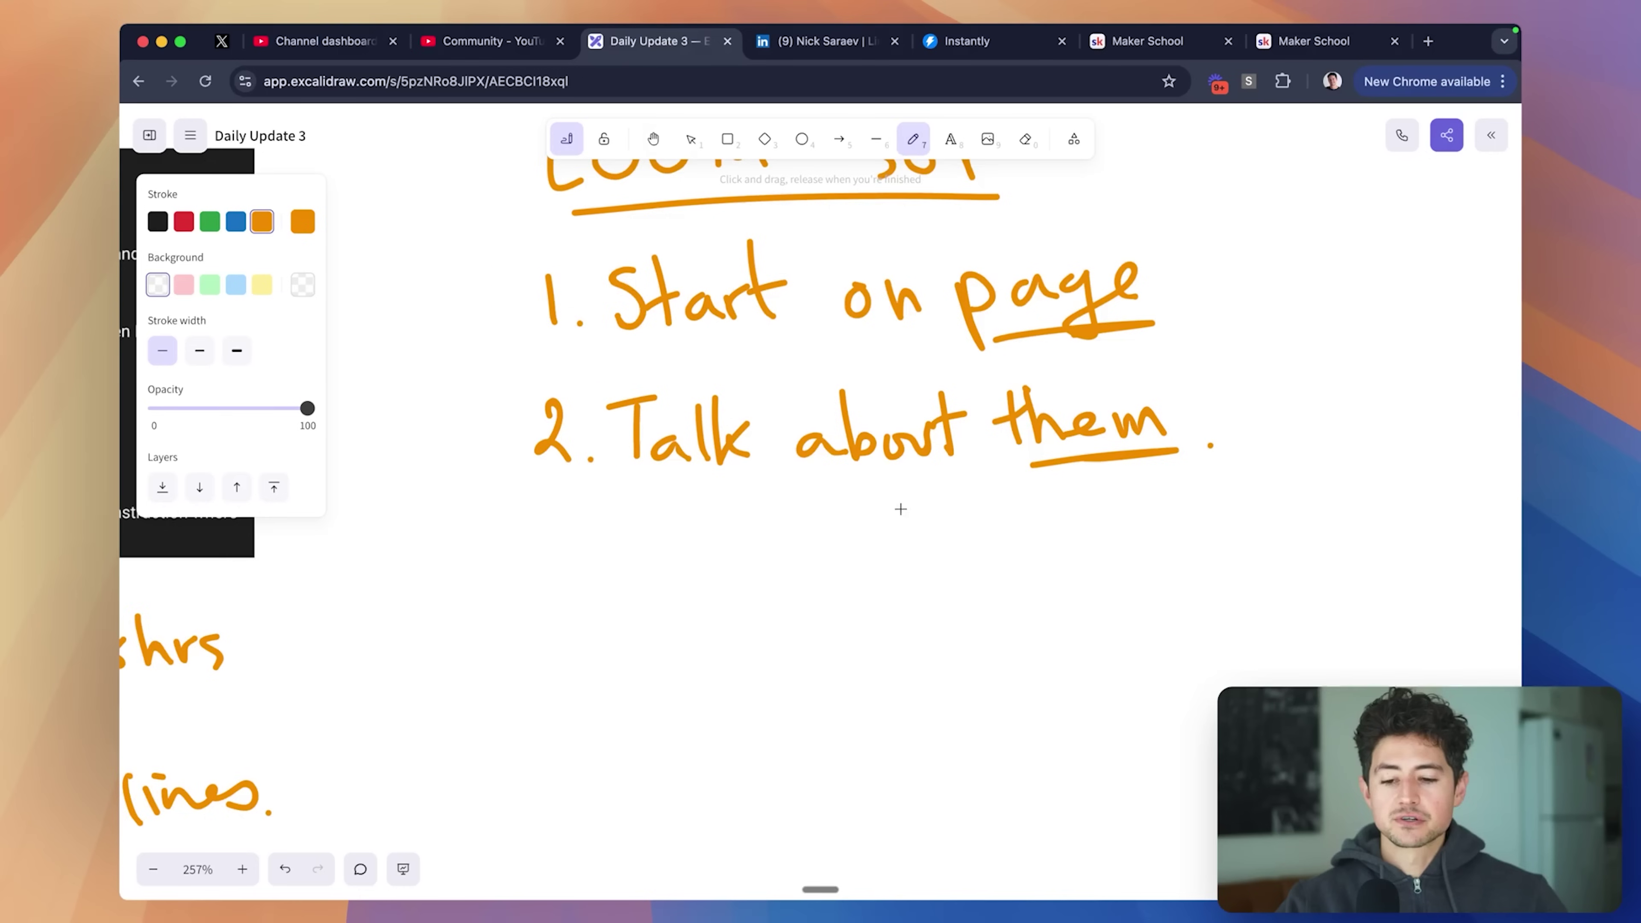
pyautogui.hscroll(2, 710, 530)
pyautogui.moveTo(486, 546); pyautogui.dragTo(528, 596)
pyautogui.click(559, 598)
pyautogui.moveTo(583, 543); pyautogui.dragTo(597, 604)
pyautogui.moveTo(626, 604); pyautogui.dragTo(669, 585)
pyautogui.moveTo(691, 582)
pyautogui.mouseDown()
pyautogui.moveTo(705, 656)
pyautogui.moveTo(727, 588)
pyautogui.moveTo(779, 598)
pyautogui.mouseUp()
pyautogui.moveTo(830, 567); pyautogui.dragTo(969, 568)
pyautogui.moveTo(1066, 550); pyautogui.dragTo(1066, 551)
pyautogui.moveTo(1085, 579)
pyautogui.mouseDown()
pyautogui.moveTo(1117, 550)
pyautogui.moveTo(1266, 549)
pyautogui.moveTo(1395, 517)
pyautogui.moveTo(1435, 568)
pyautogui.mouseUp()
pyautogui.click(833, 40)
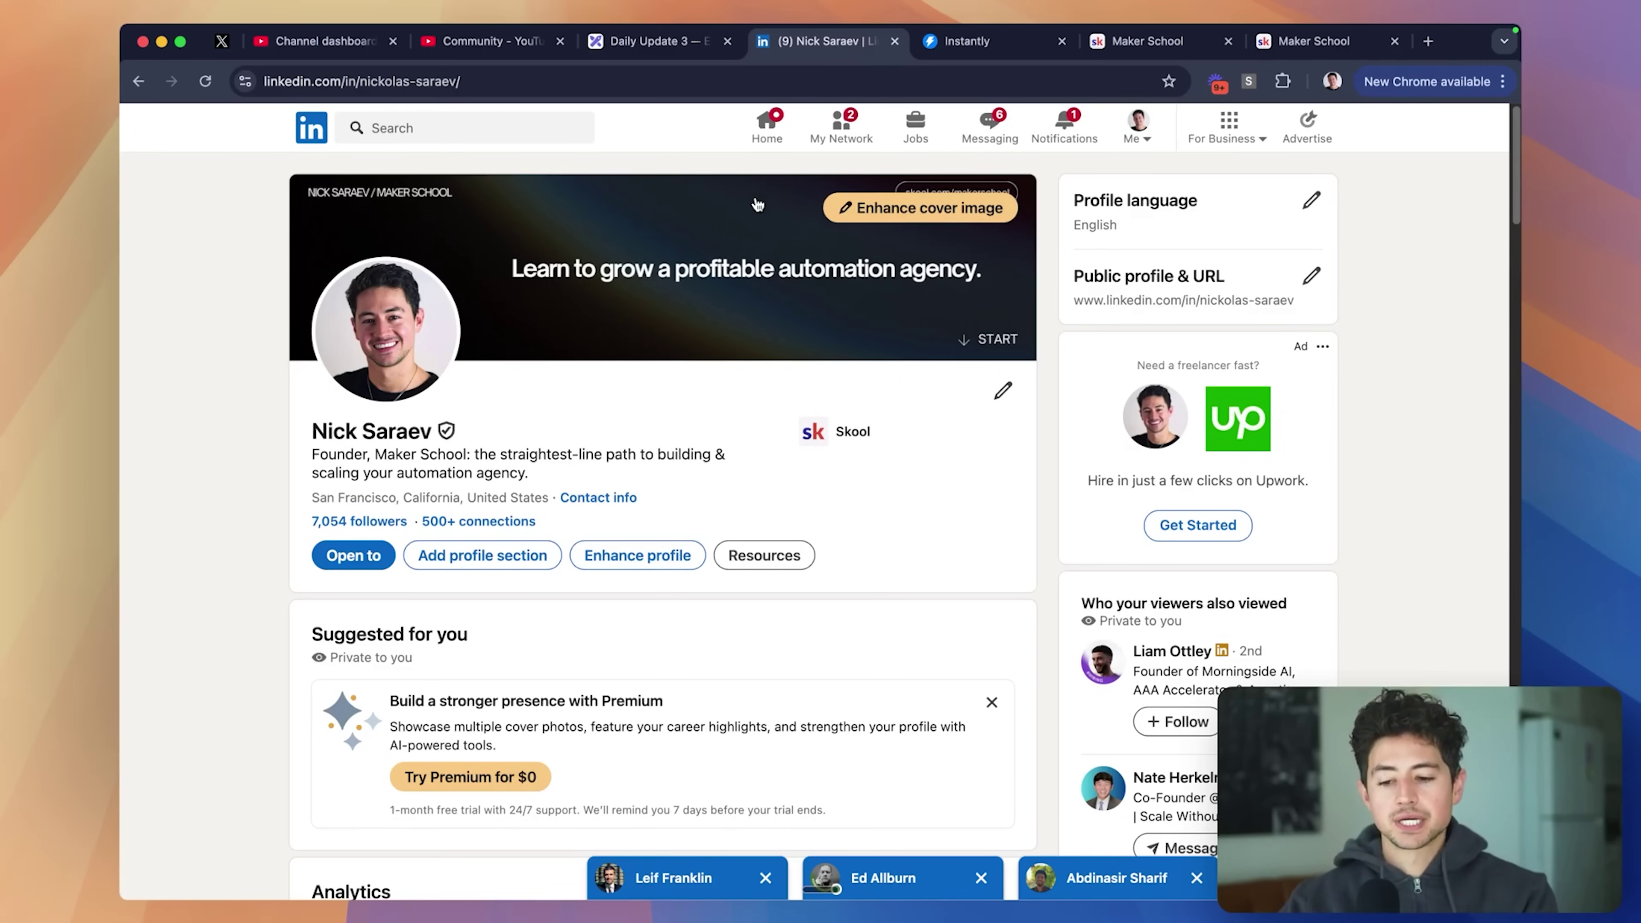
# - Draw an arrow after 'them' leading to 'hey {thing}', then return to YouTube comments
pyautogui.hotkey('ctrl', 'shift', 'Tab')
pyautogui.hscroll(10, 643, 460)
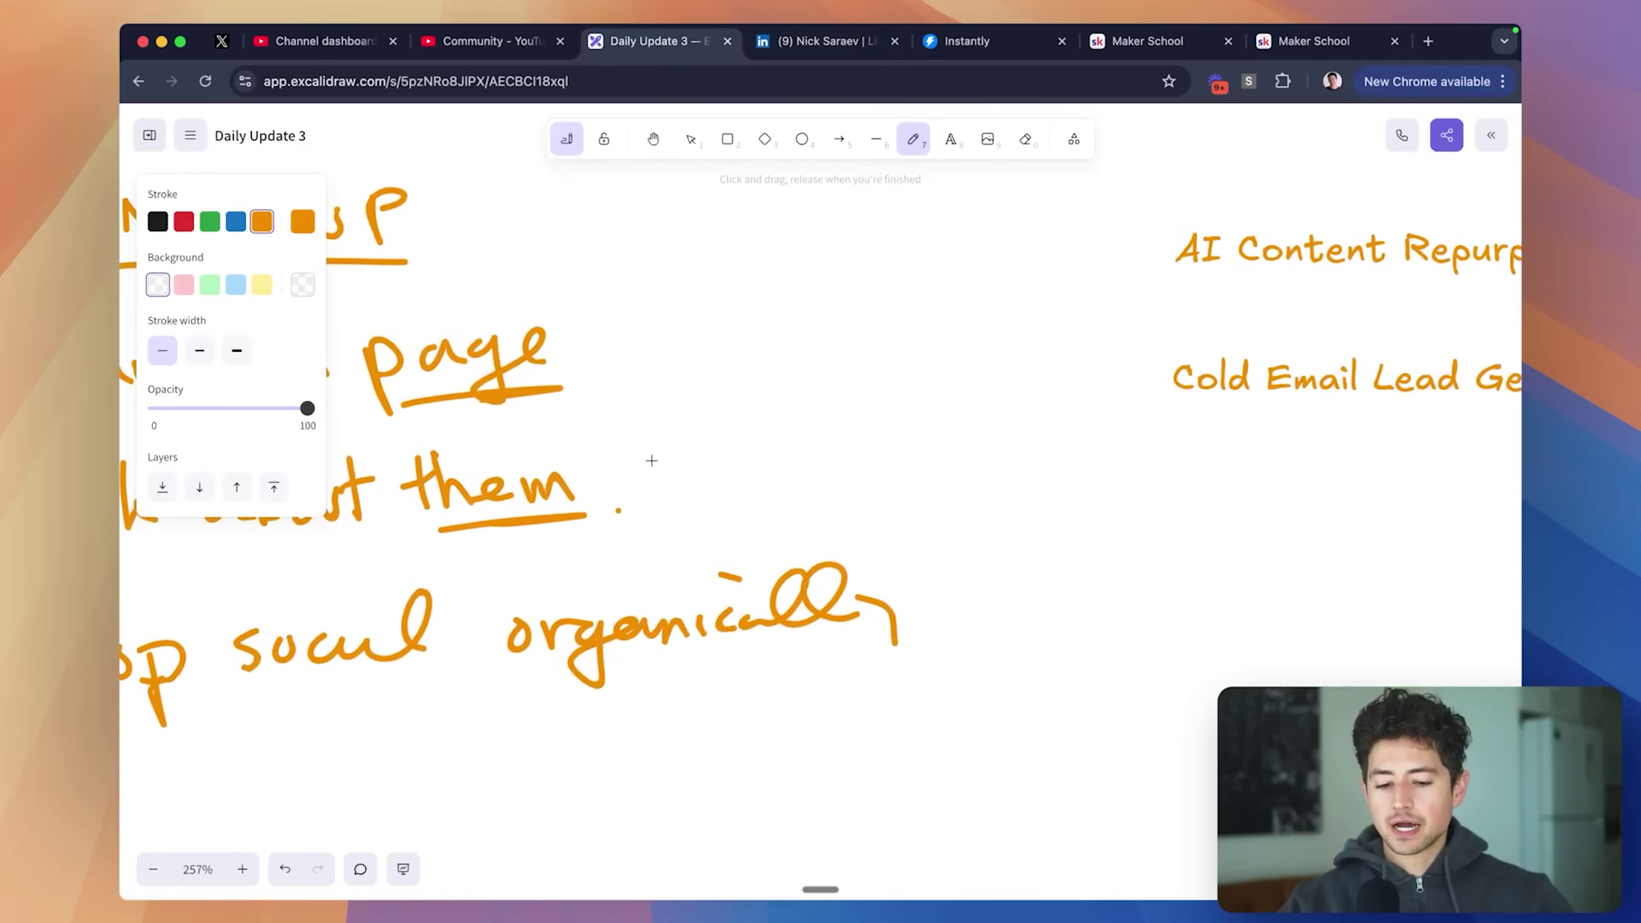
pyautogui.moveTo(644, 460); pyautogui.dragTo(714, 451)
pyautogui.moveTo(751, 381)
pyautogui.mouseDown()
pyautogui.moveTo(751, 417)
pyautogui.moveTo(888, 368)
pyautogui.moveTo(885, 414)
pyautogui.moveTo(911, 381)
pyautogui.moveTo(1011, 433)
pyautogui.moveTo(1027, 388)
pyautogui.moveTo(1024, 420)
pyautogui.mouseUp()
pyautogui.hscroll(-10, 910, 421)
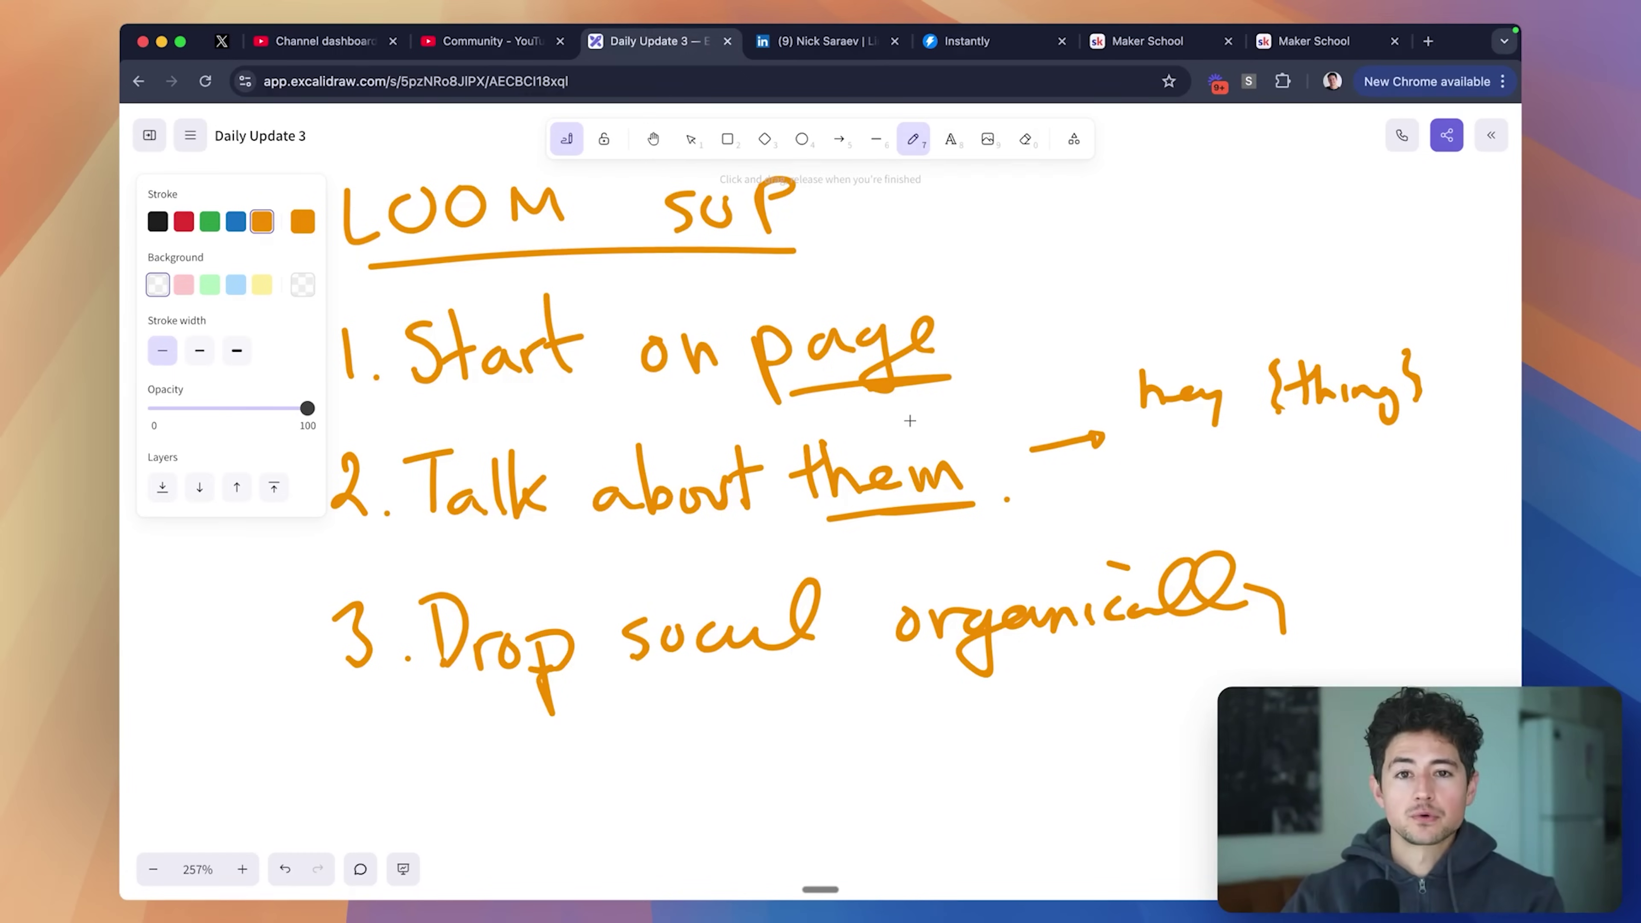
pyautogui.hotkey('ctrl', 'shift', 'Tab')
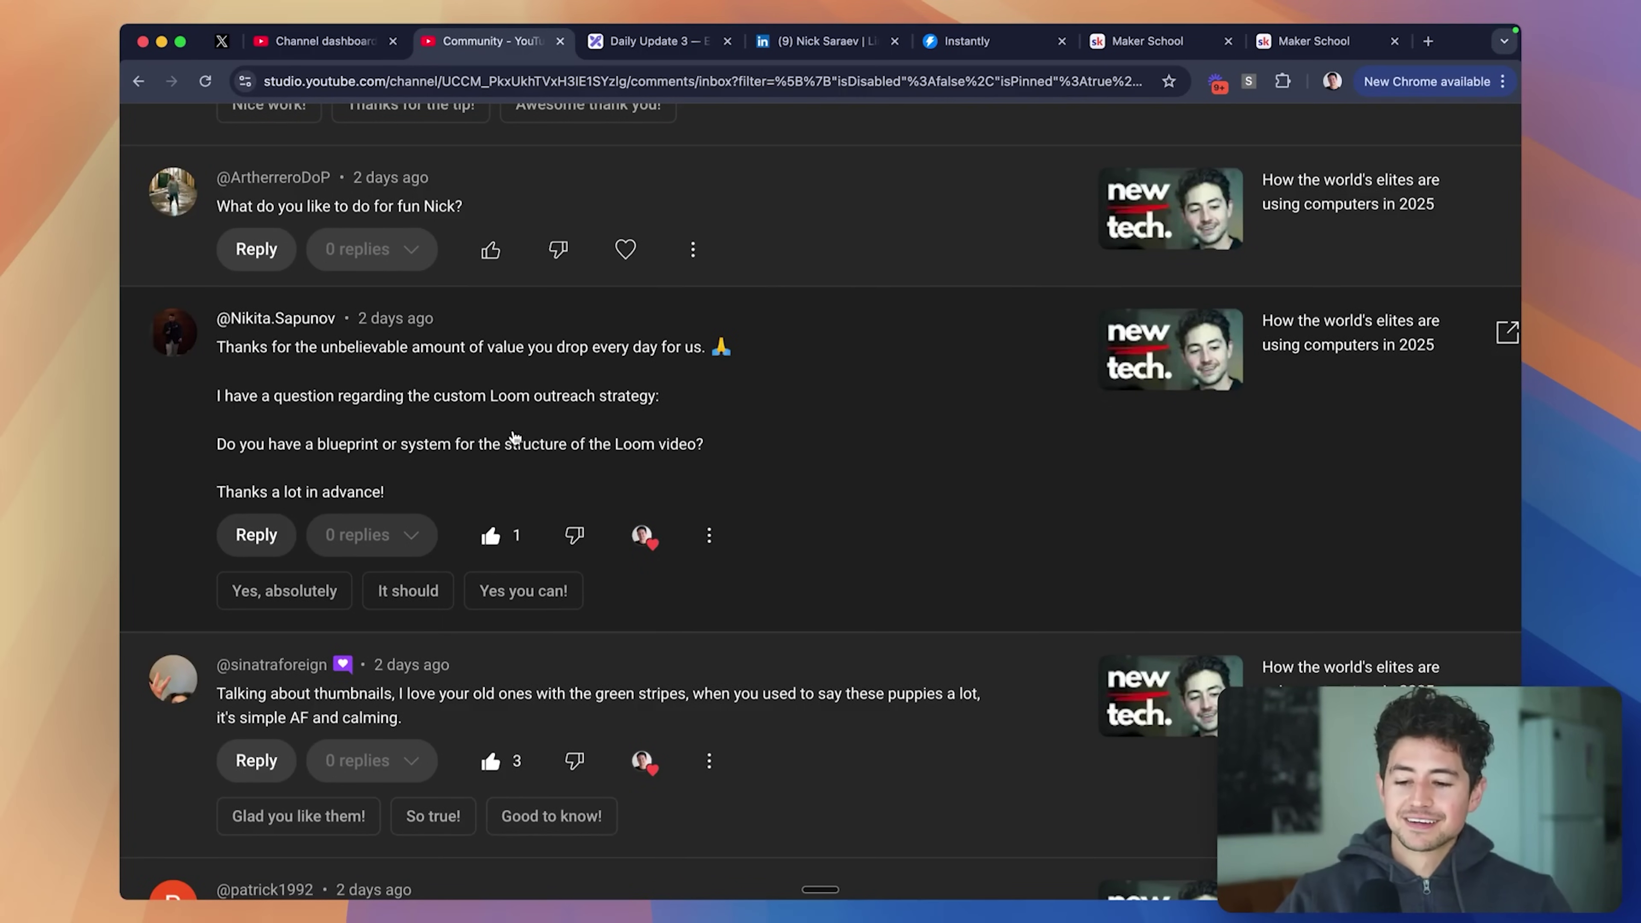
# - Back on the Daily Update 3 board, start item 4 by writing '4.' below item 3
pyautogui.click(649, 43)
pyautogui.scroll(-5, 913, 464)
pyautogui.scroll(-3, 912, 464)
pyautogui.moveTo(547, 528); pyautogui.dragTo(567, 567)
pyautogui.click(583, 558)
pyautogui.scroll(5, 584, 562)
pyautogui.hscroll(5, 584, 562)
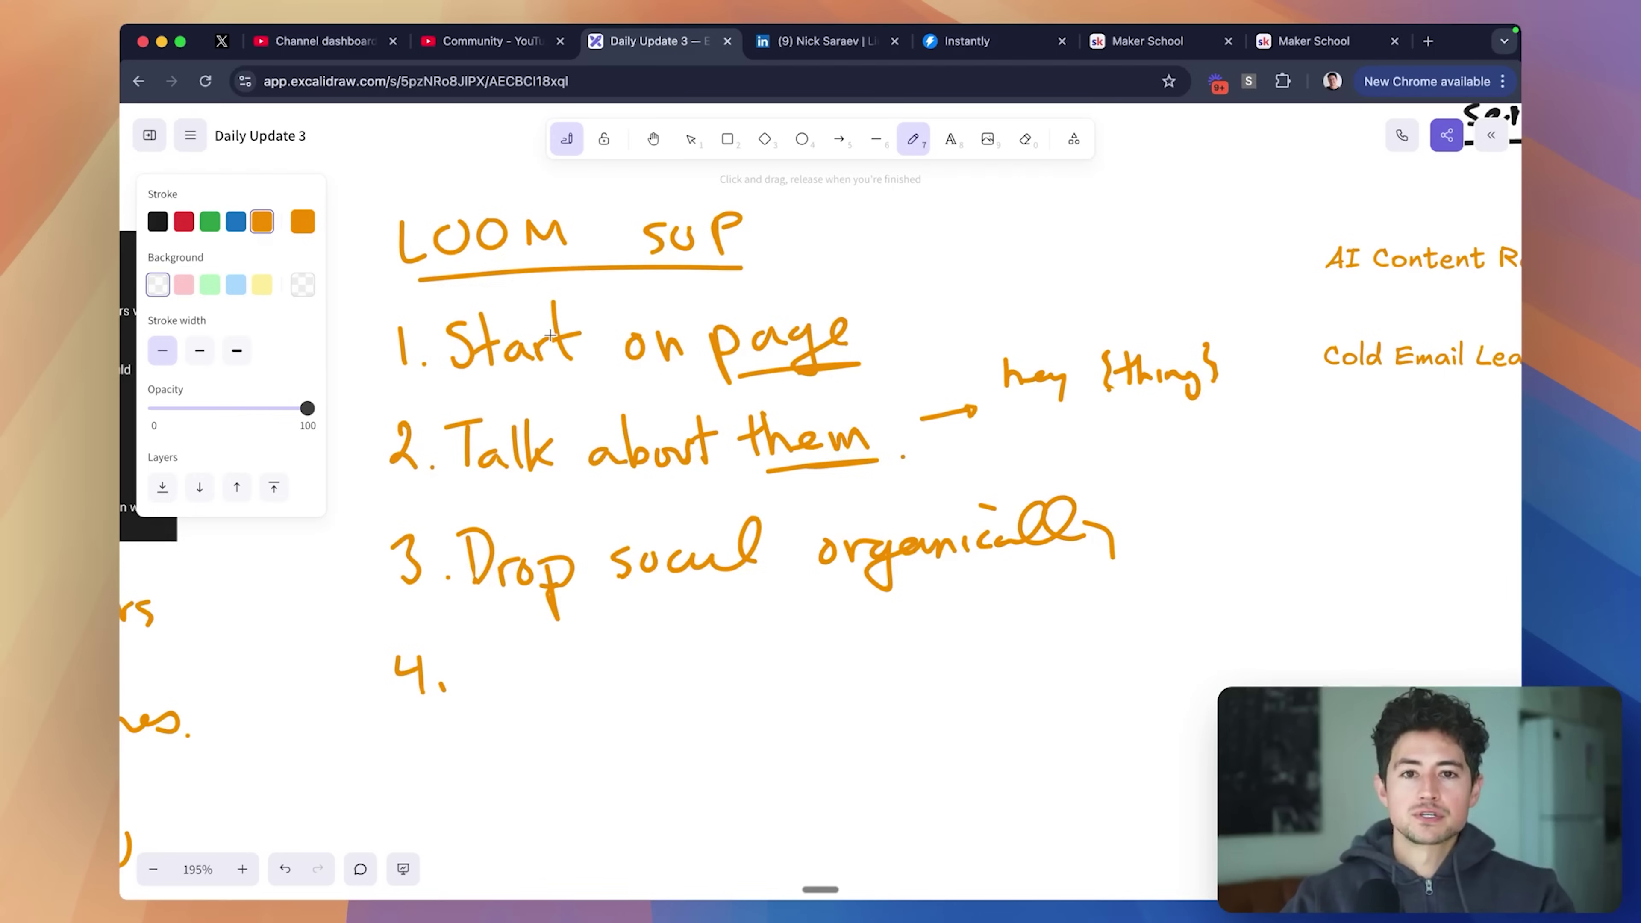
# - Complete the y of 'organically' and write CTA after '4.', underlined in orange
pyautogui.scroll(-5, 550, 335)
pyautogui.moveTo(1143, 380)
pyautogui.mouseDown()
pyautogui.moveTo(1162, 397)
pyautogui.moveTo(1132, 437)
pyautogui.mouseUp()
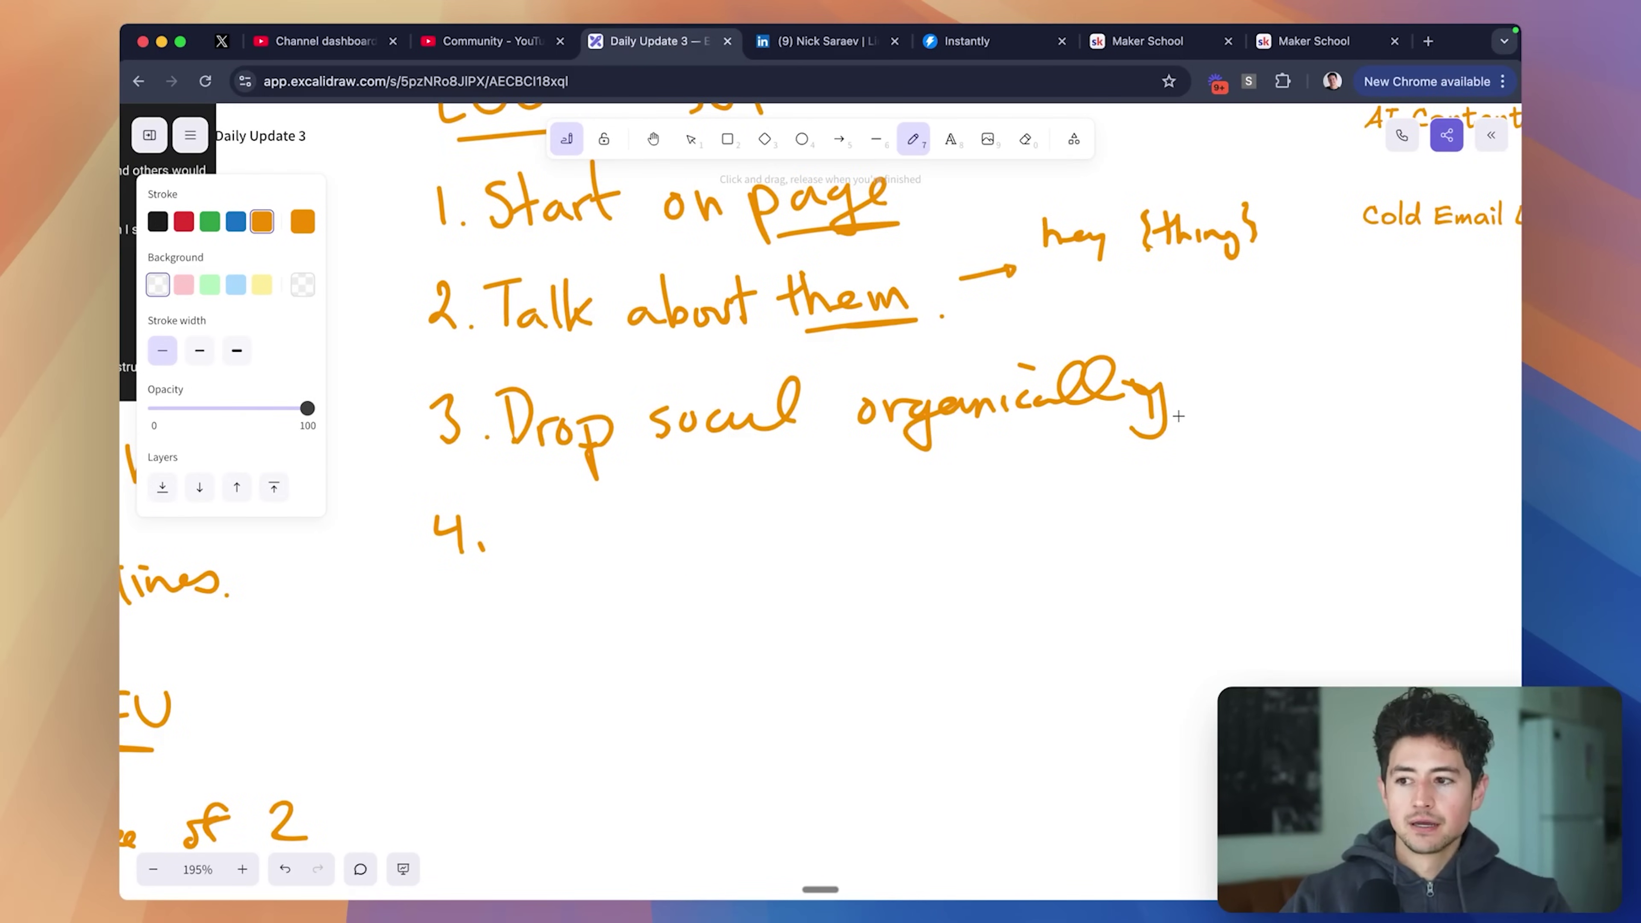
pyautogui.scroll(-3, 1179, 416)
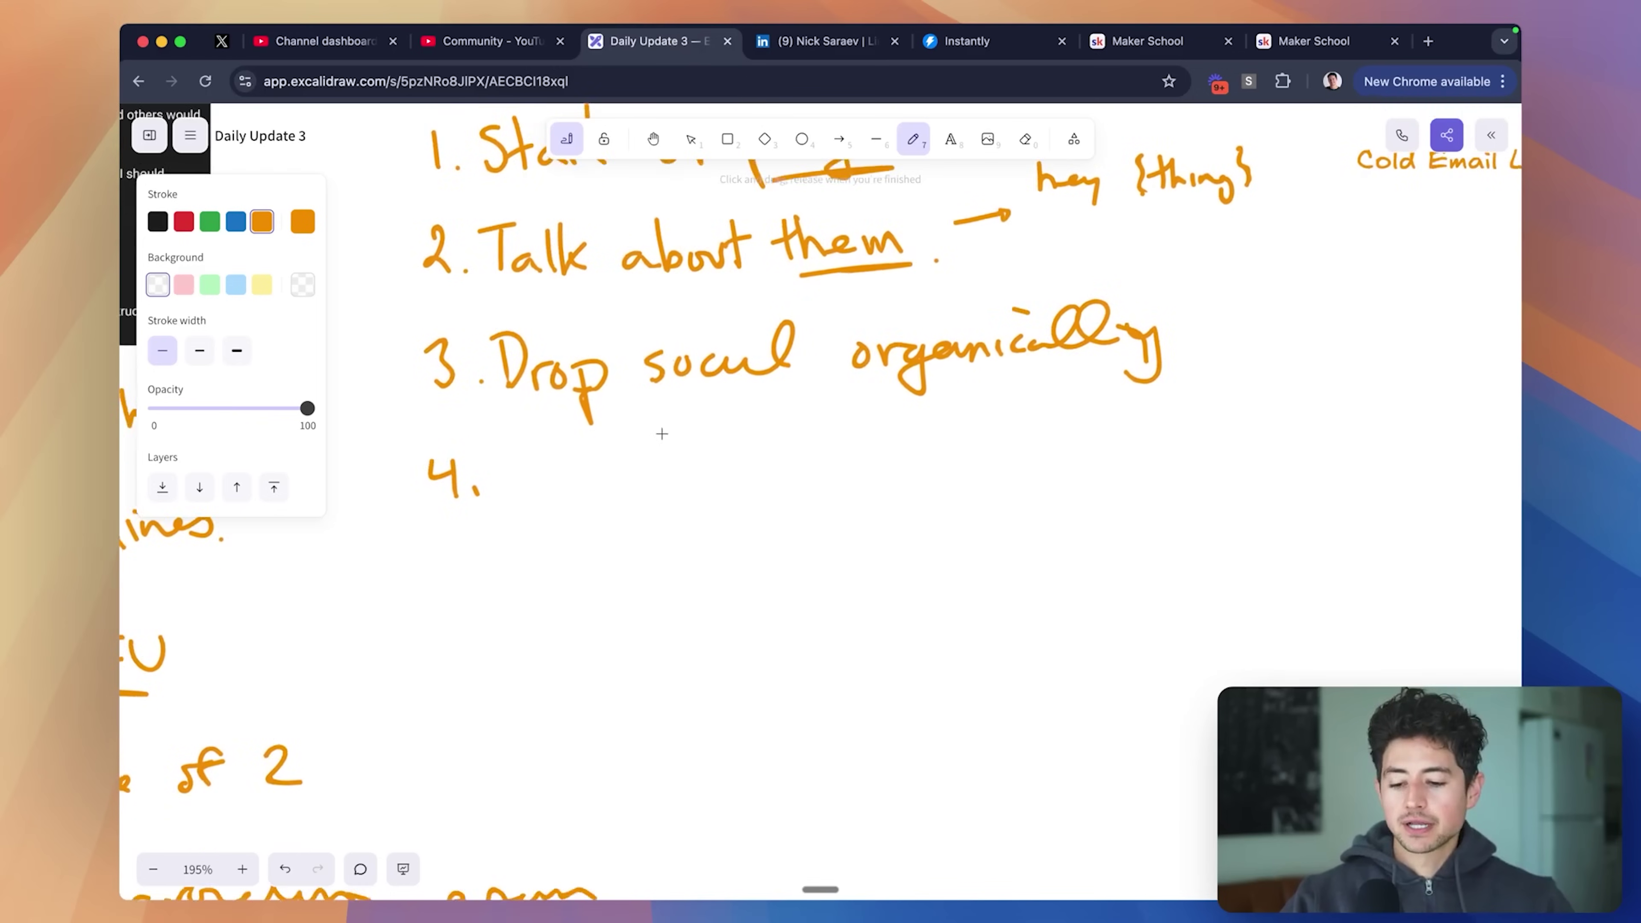
pyautogui.moveTo(547, 454)
pyautogui.mouseDown()
pyautogui.moveTo(545, 489)
pyautogui.moveTo(571, 493)
pyautogui.mouseUp()
pyautogui.moveTo(549, 454)
pyautogui.mouseDown()
pyautogui.moveTo(584, 444)
pyautogui.moveTo(629, 481)
pyautogui.mouseUp()
pyautogui.moveTo(594, 469); pyautogui.dragTo(620, 466)
pyautogui.moveTo(545, 512); pyautogui.dragTo(641, 497)
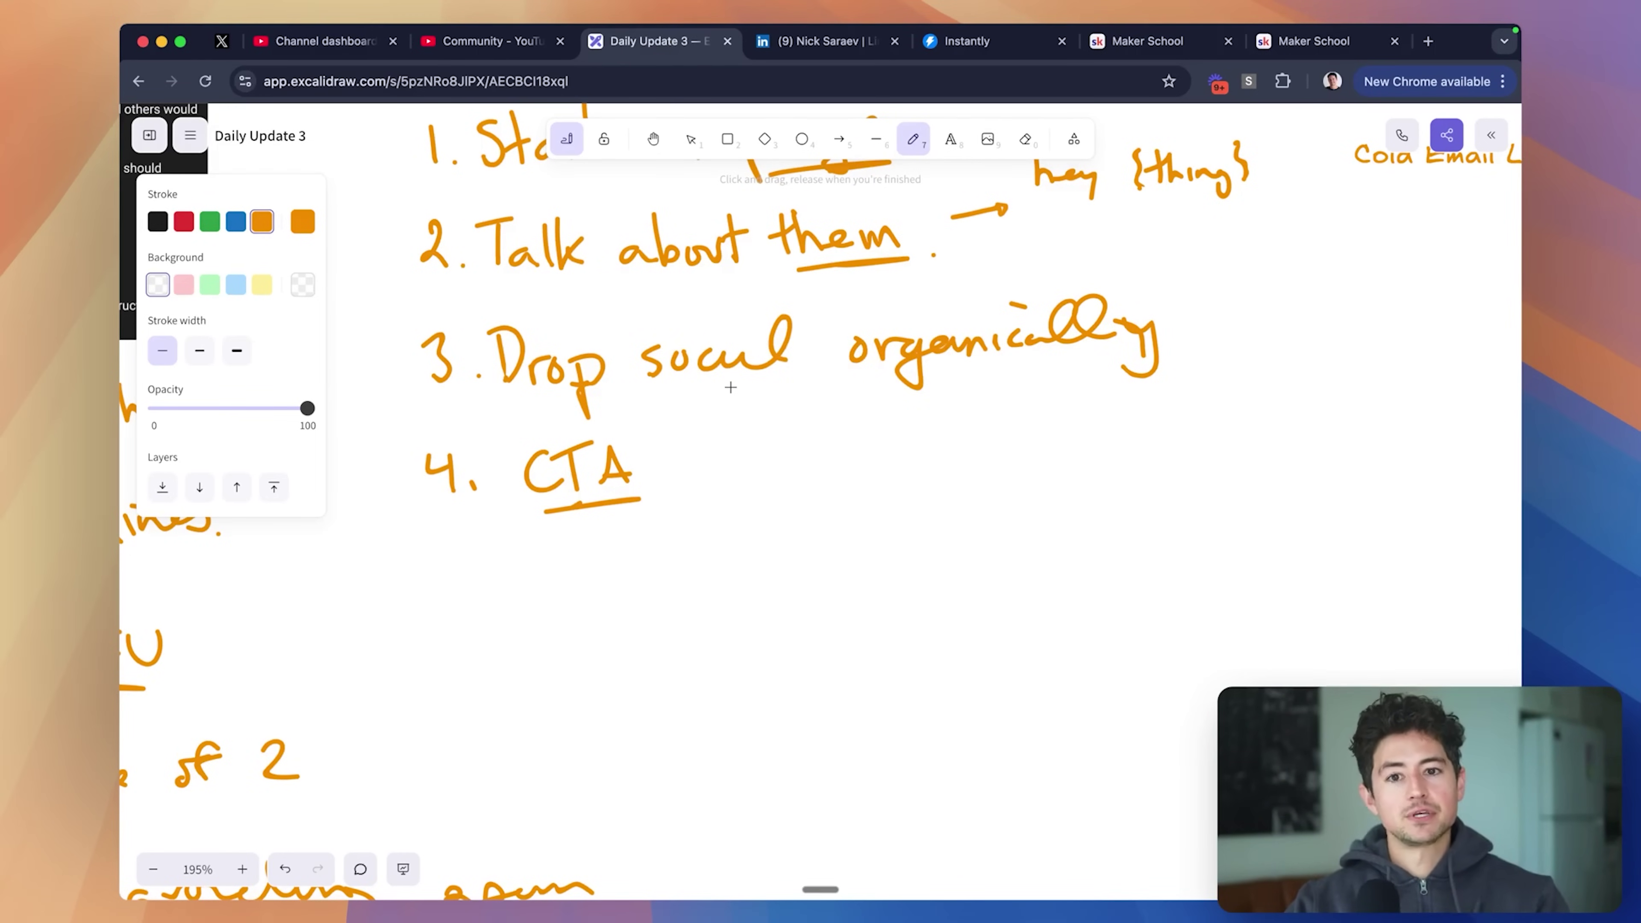
# - Box the LOOM SUP heading and underline the text of items 1 through 3
pyautogui.scroll(-3, 729, 387)
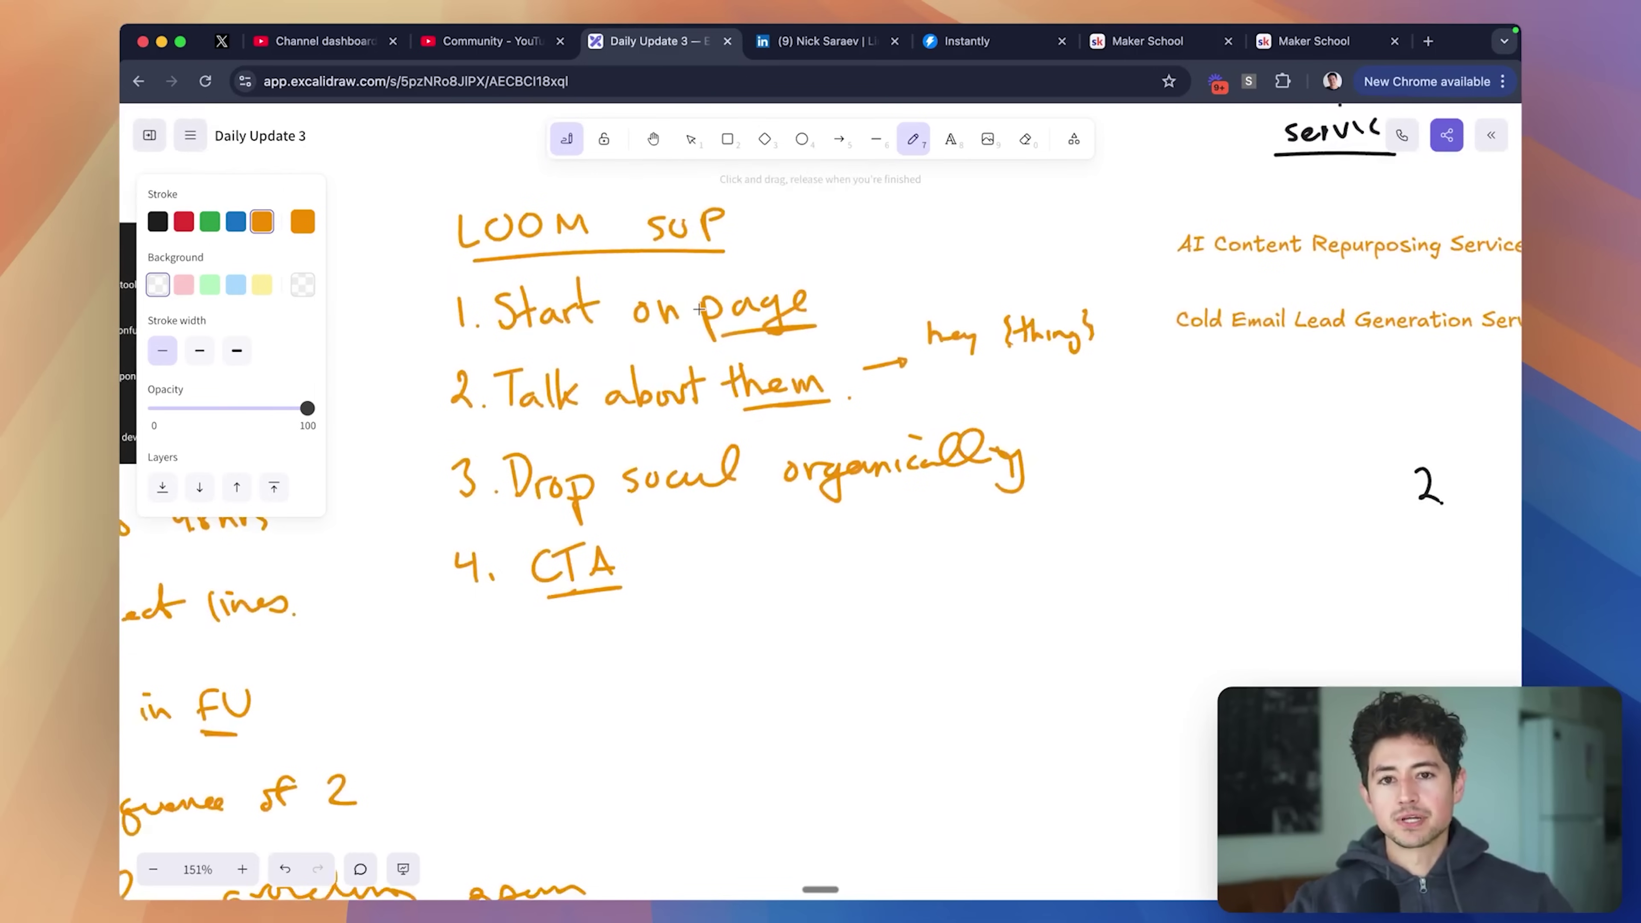
pyautogui.hscroll(-3, 699, 309)
pyautogui.scroll(2, 699, 309)
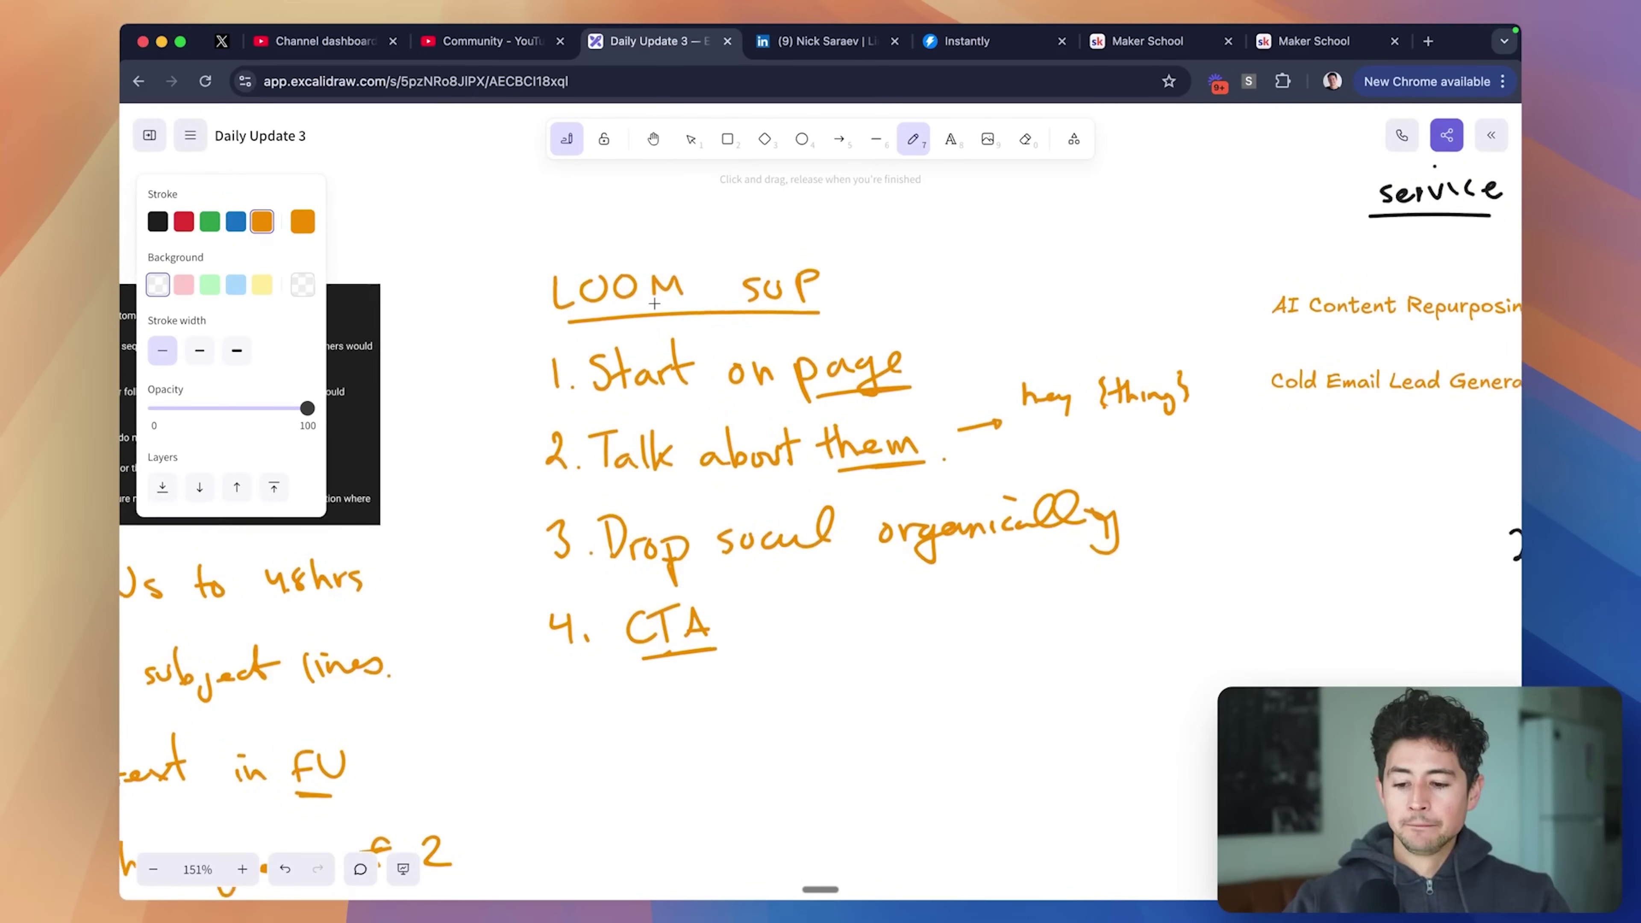
pyautogui.moveTo(572, 333)
pyautogui.mouseDown()
pyautogui.moveTo(704, 255)
pyautogui.moveTo(848, 315)
pyautogui.moveTo(572, 329)
pyautogui.moveTo(873, 348)
pyautogui.mouseUp()
pyautogui.scroll(-2, 716, 349)
pyautogui.hscroll(1, 716, 349)
pyautogui.moveTo(600, 446); pyautogui.dragTo(891, 420)
pyautogui.moveTo(594, 537); pyautogui.dragTo(1001, 499)
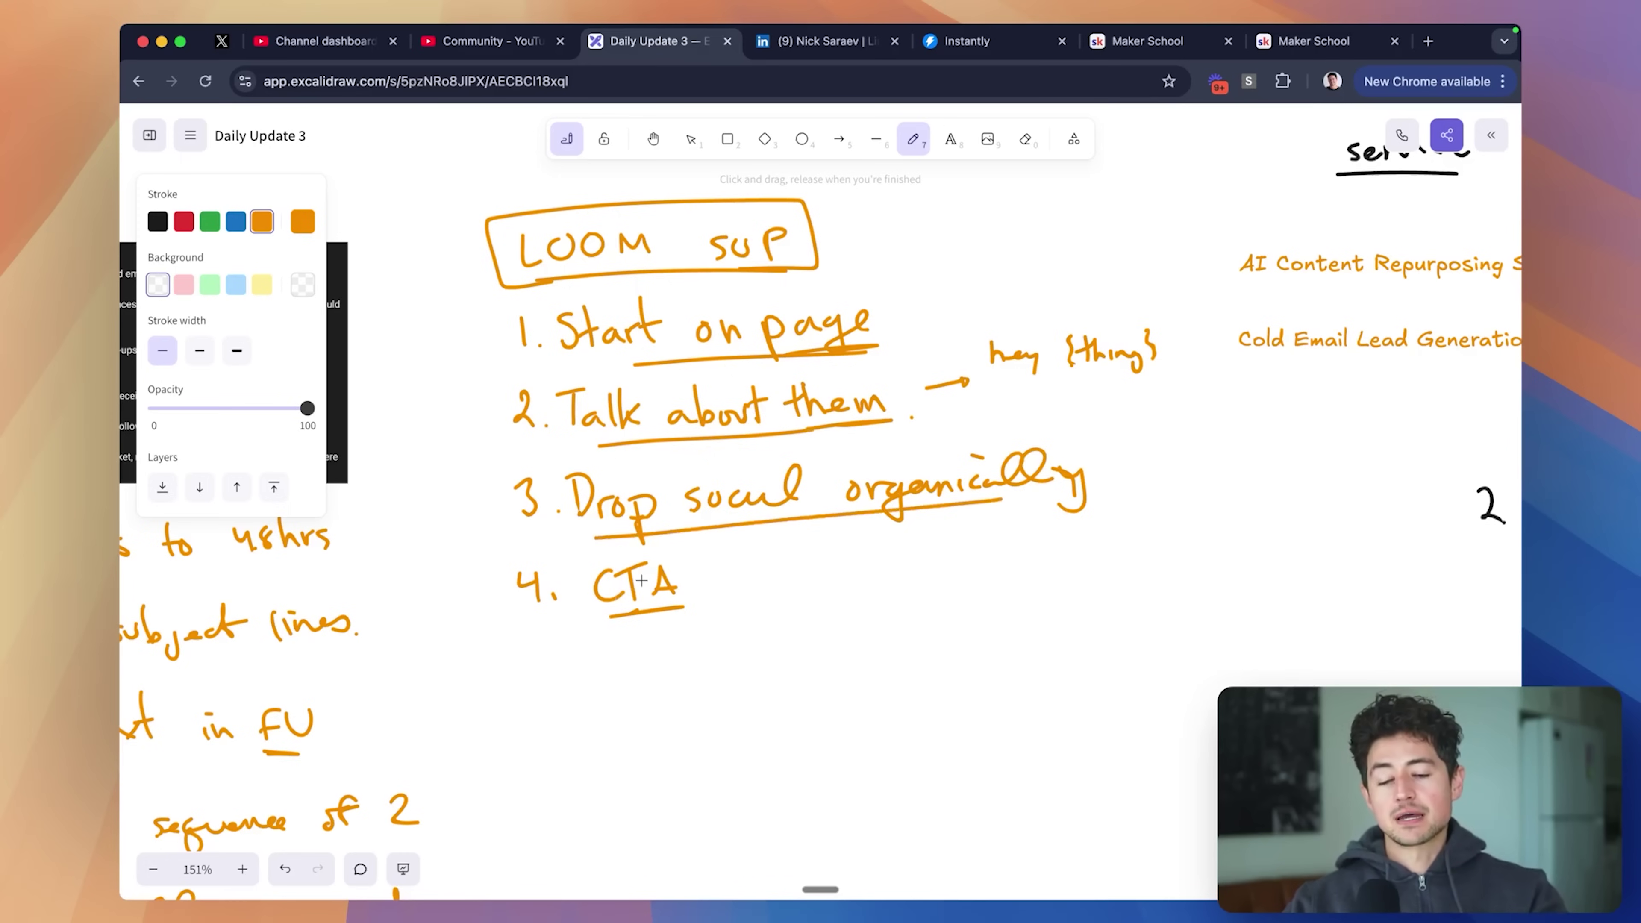
# - Underline 'hey {thing}' and reinforce the underline beneath CTA
pyautogui.scroll(2, 710, 443)
pyautogui.hscroll(1, 709, 443)
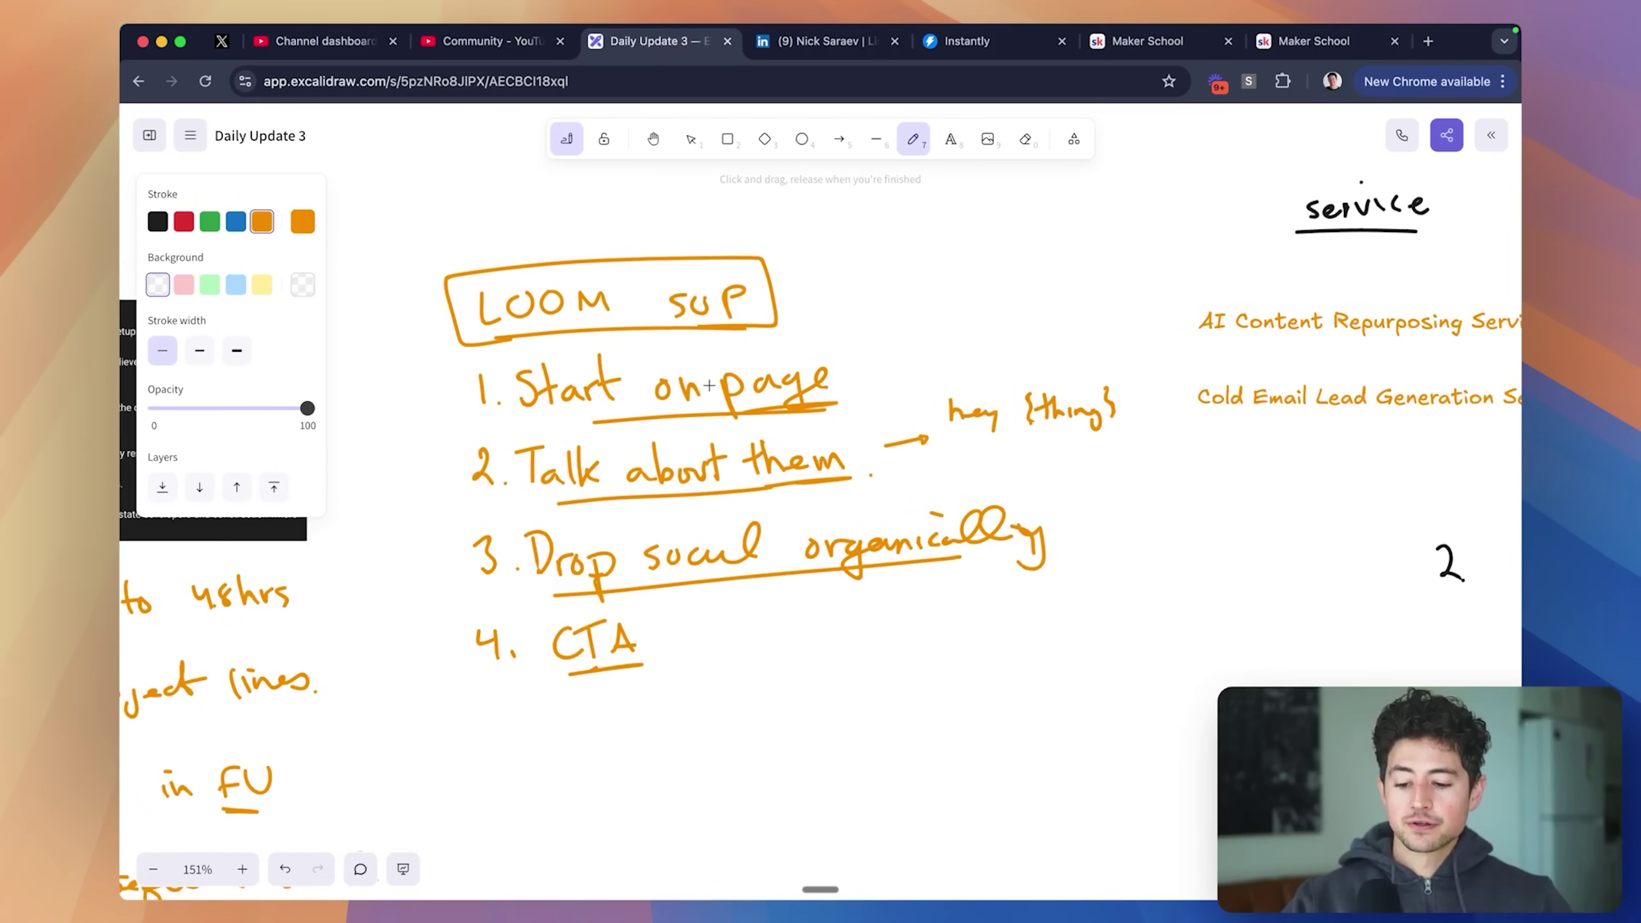
pyautogui.moveTo(982, 434)
pyautogui.mouseDown()
pyautogui.moveTo(1101, 428)
pyautogui.moveTo(1017, 439)
pyautogui.mouseUp()
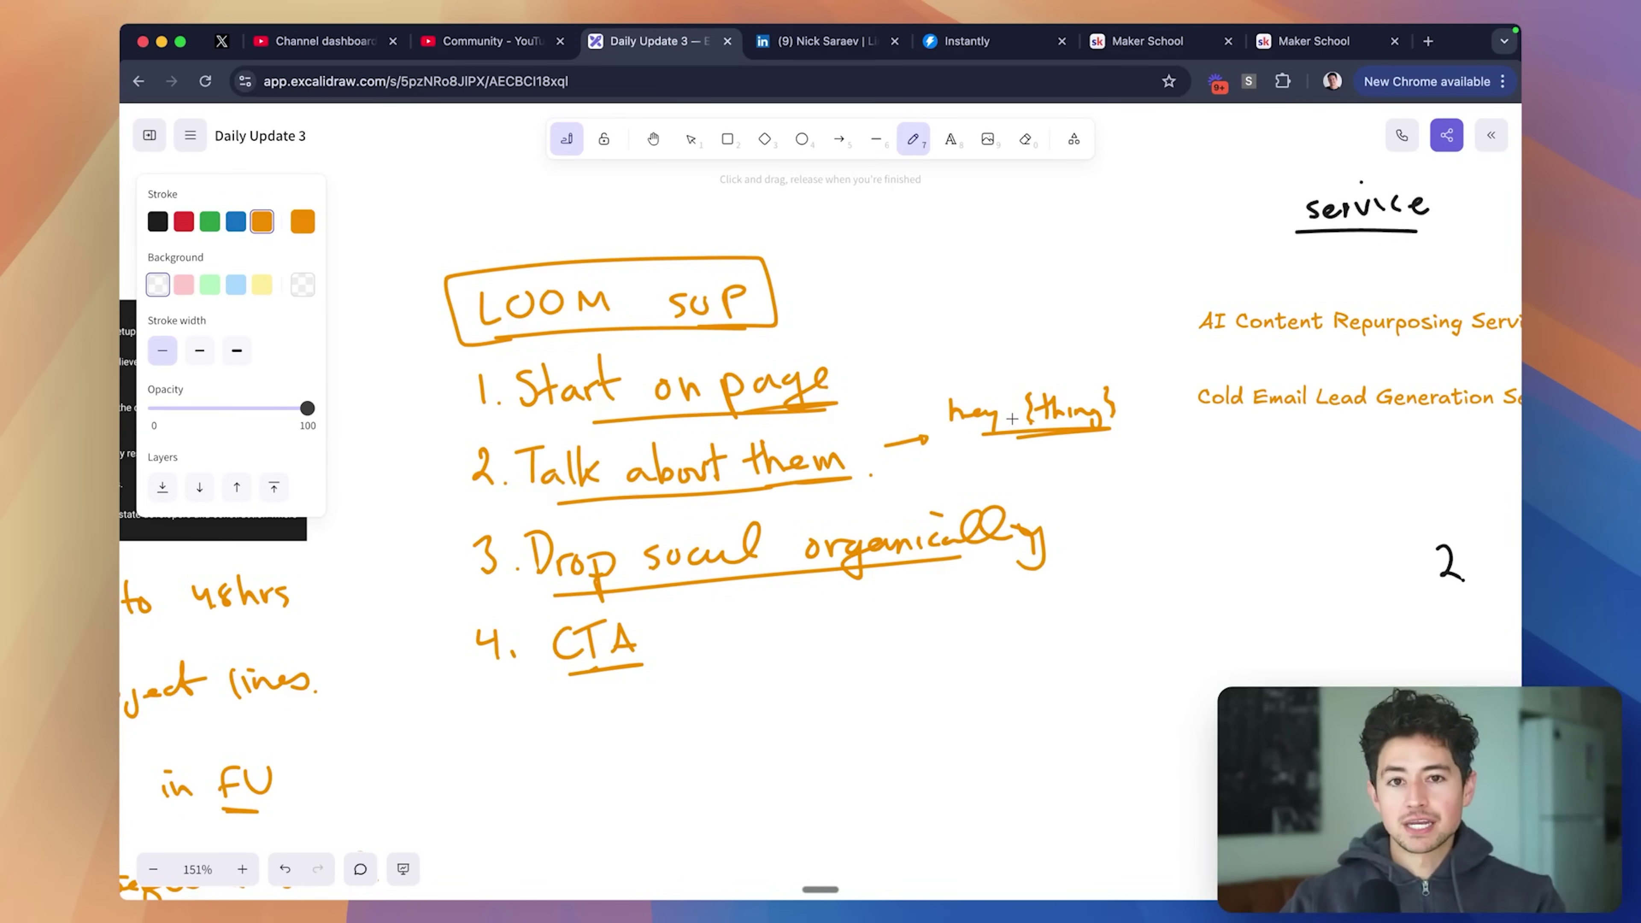
pyautogui.scroll(-2, 1011, 418)
pyautogui.hscroll(1, 1012, 418)
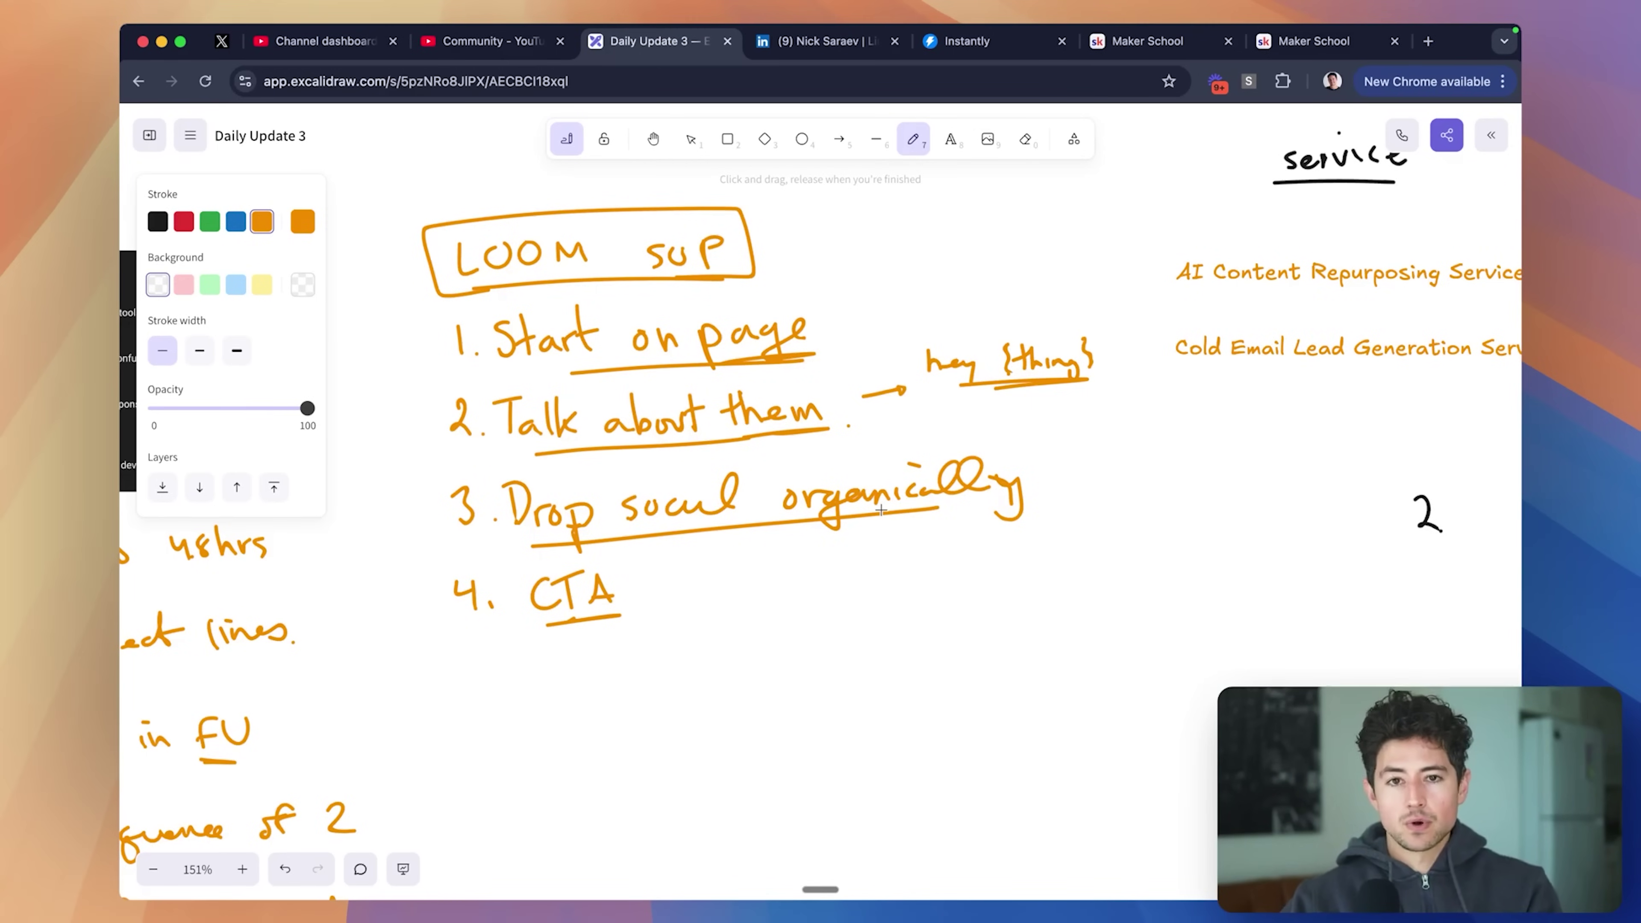
pyautogui.scroll(-2, 576, 525)
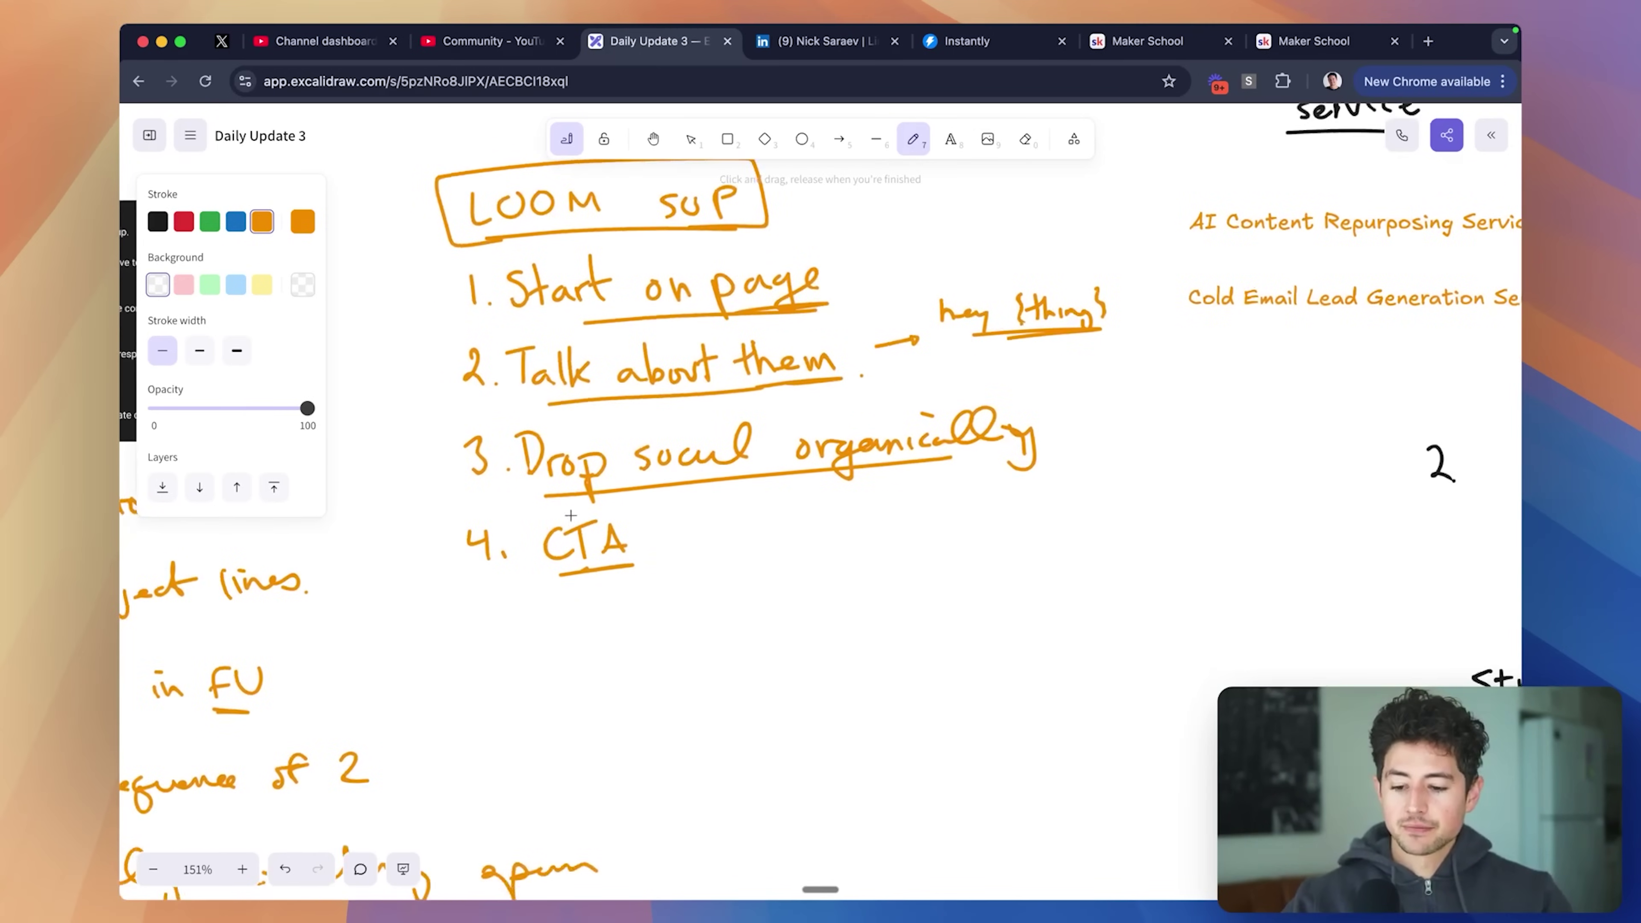
pyautogui.moveTo(549, 572); pyautogui.dragTo(636, 566)
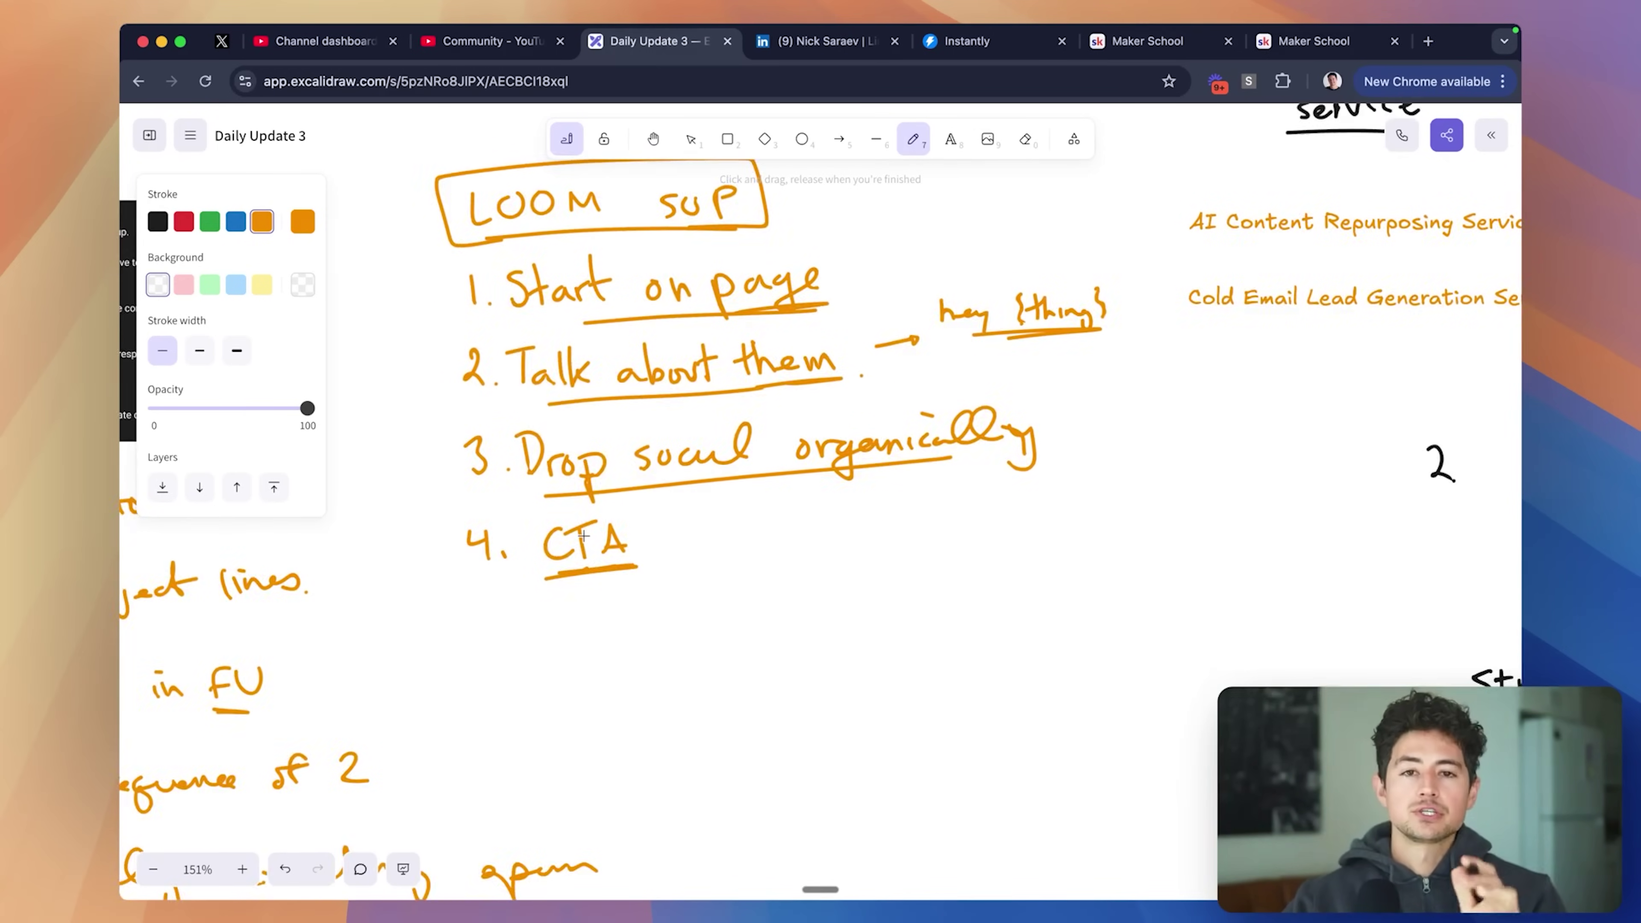
# - Switch to the Community – YouTube Studio tab and scroll up through the comments
pyautogui.hotkey('ctrl', 'shift', 'Tab')
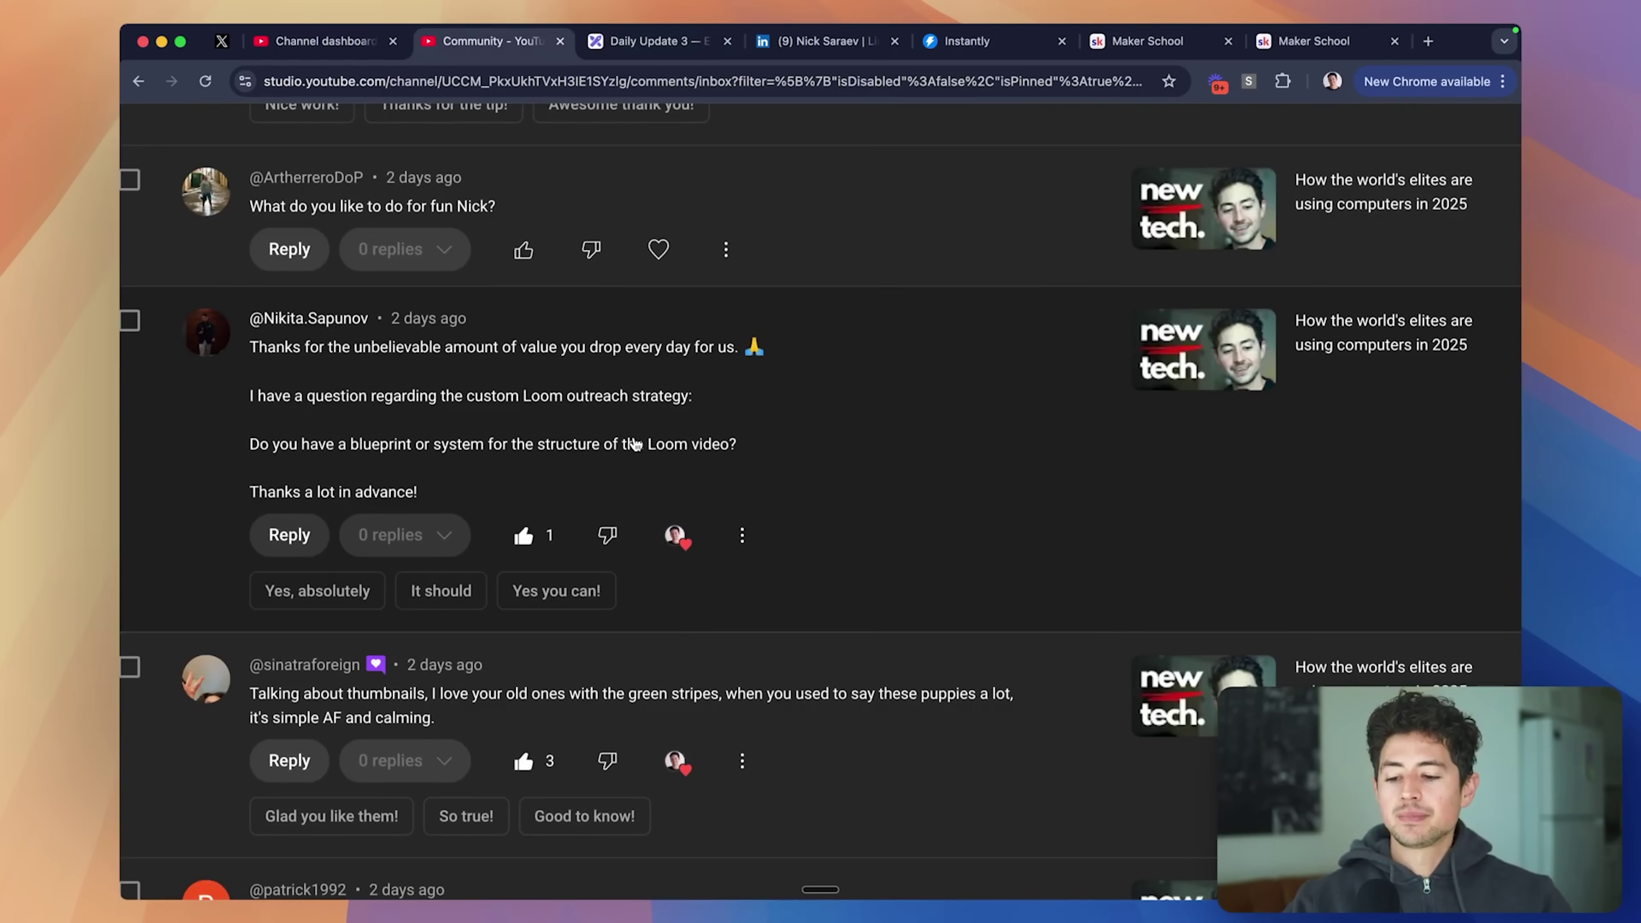
pyautogui.scroll(3, 635, 444)
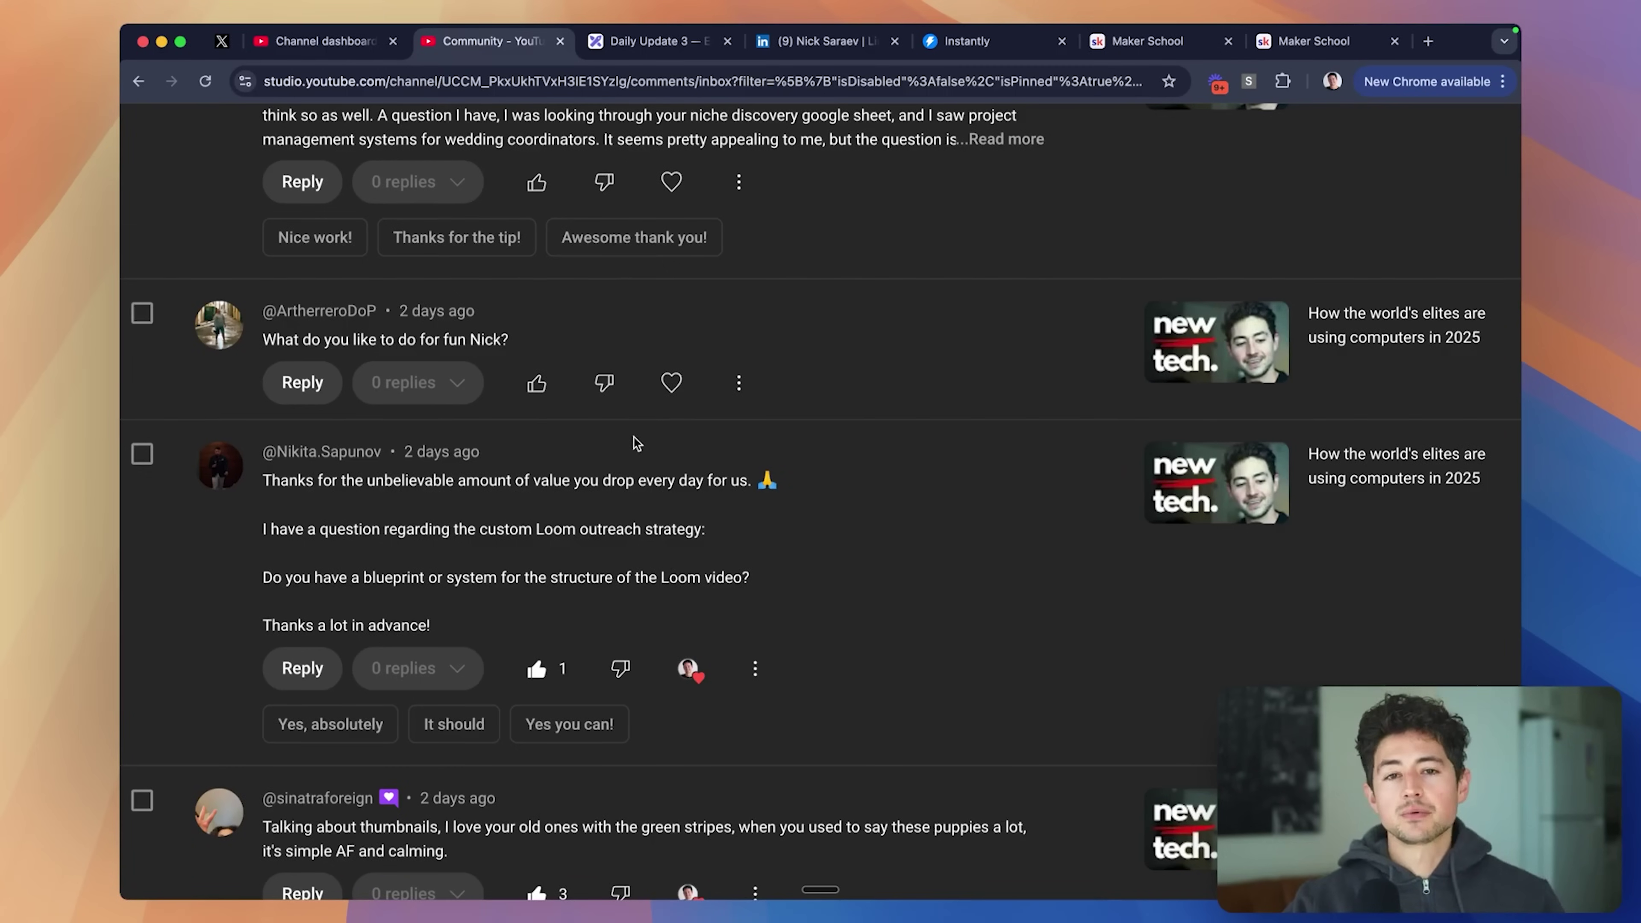
pyautogui.scroll(1, 636, 443)
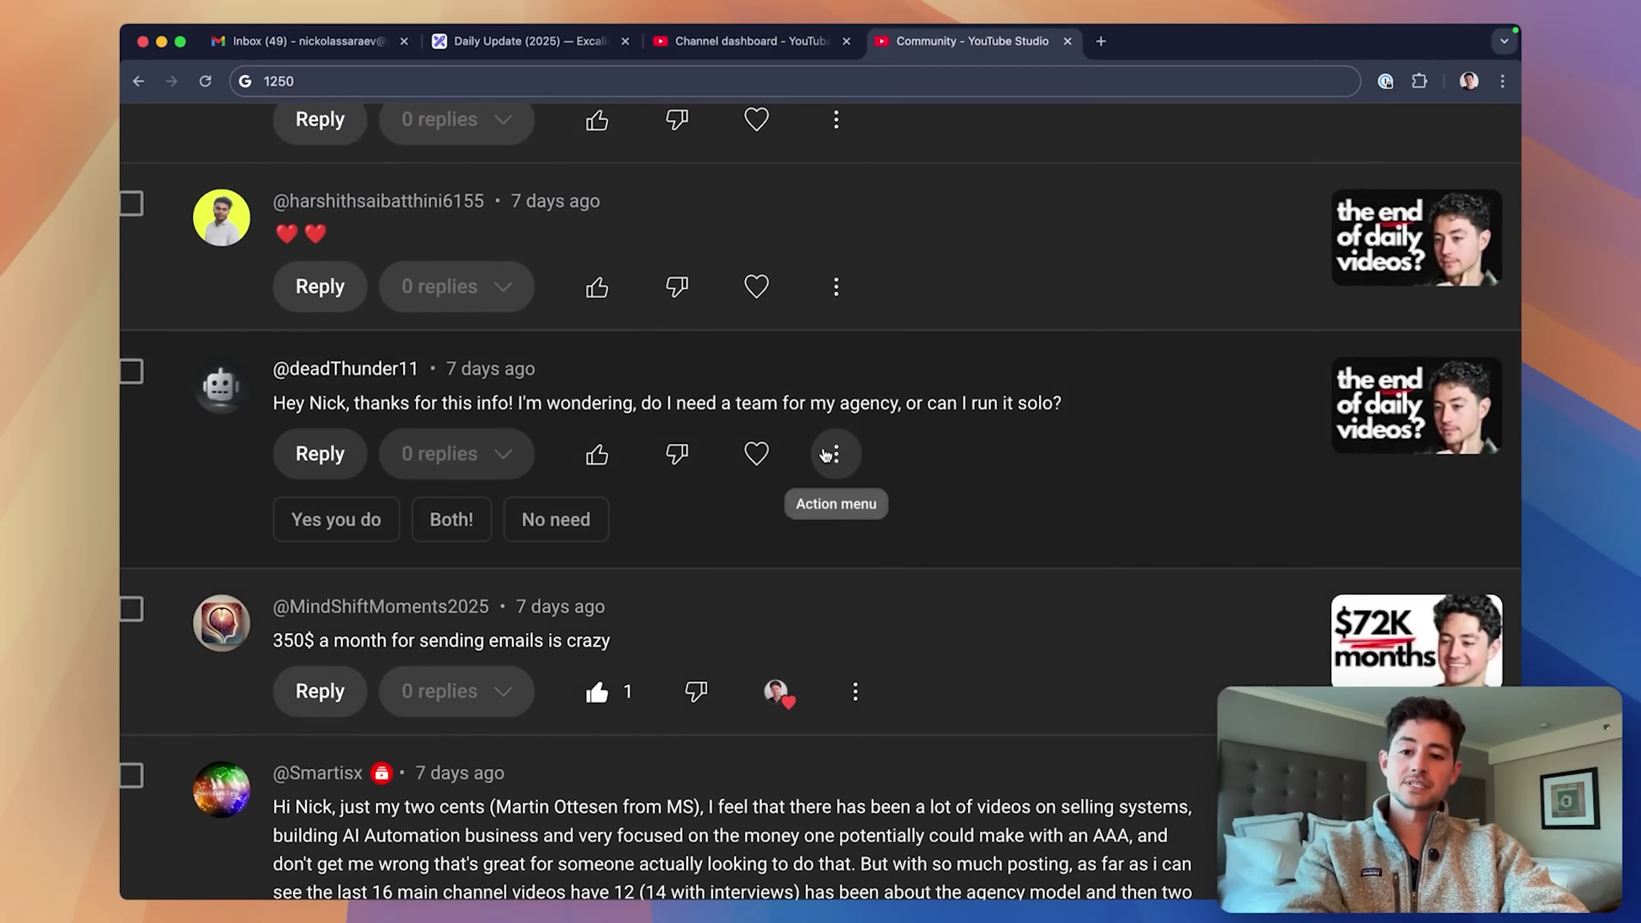
# - Like and heart the comment asking whether an agency can run solo without a team
pyautogui.click(756, 453)
pyautogui.click(597, 454)
pyautogui.scroll(1, 972, 480)
pyautogui.hscroll(2, 970, 478)
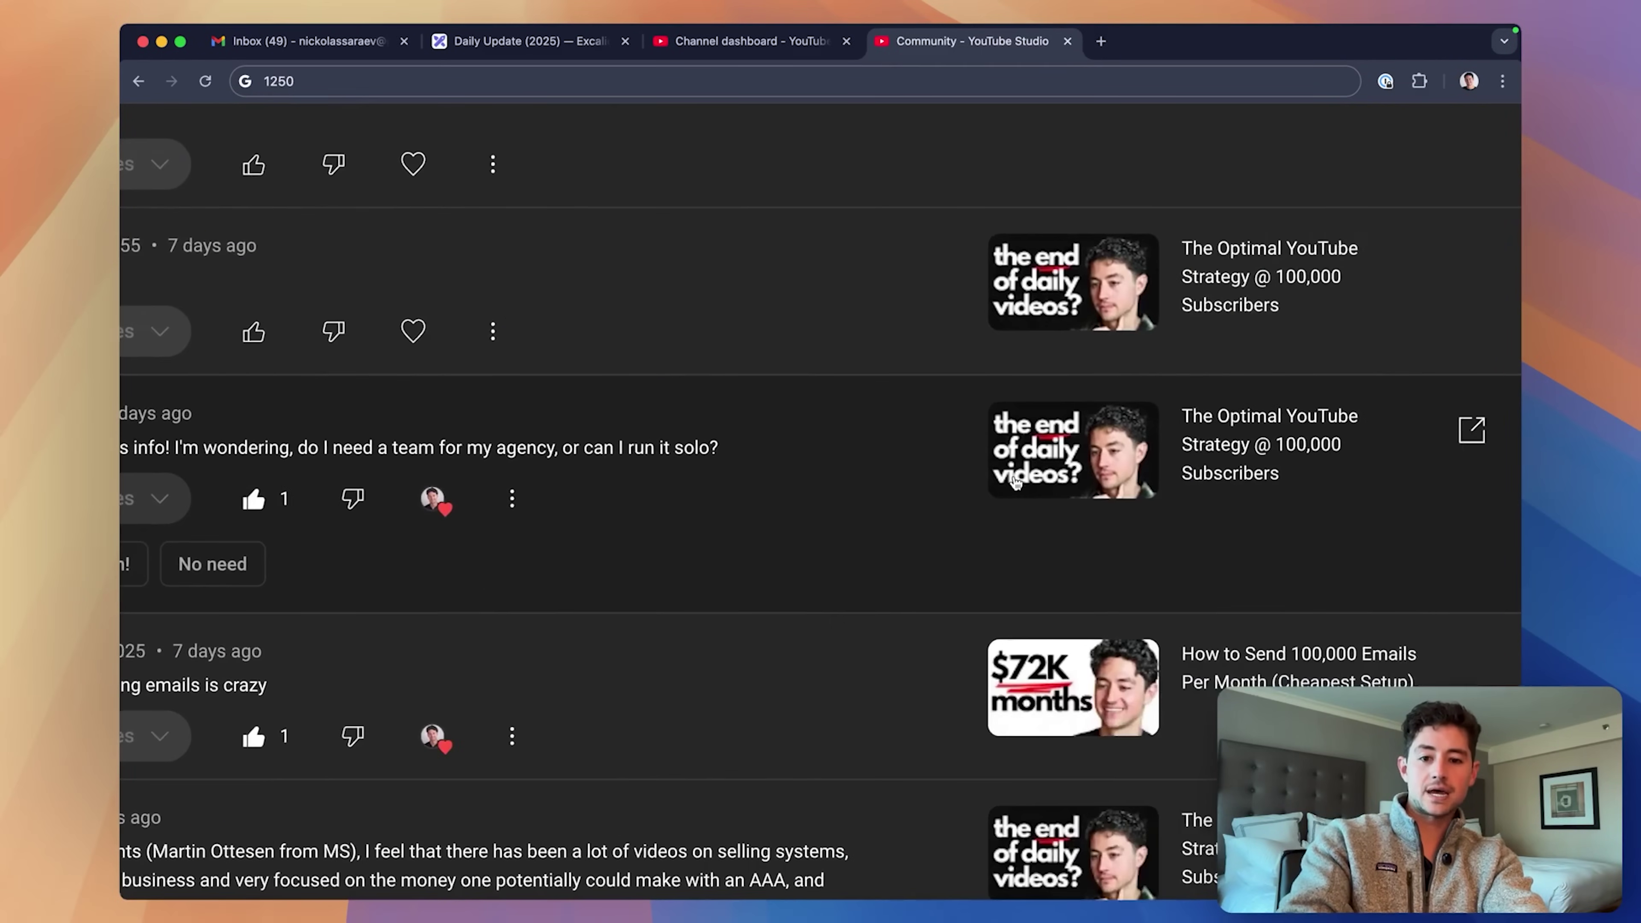
pyautogui.hscroll(-2, 1016, 483)
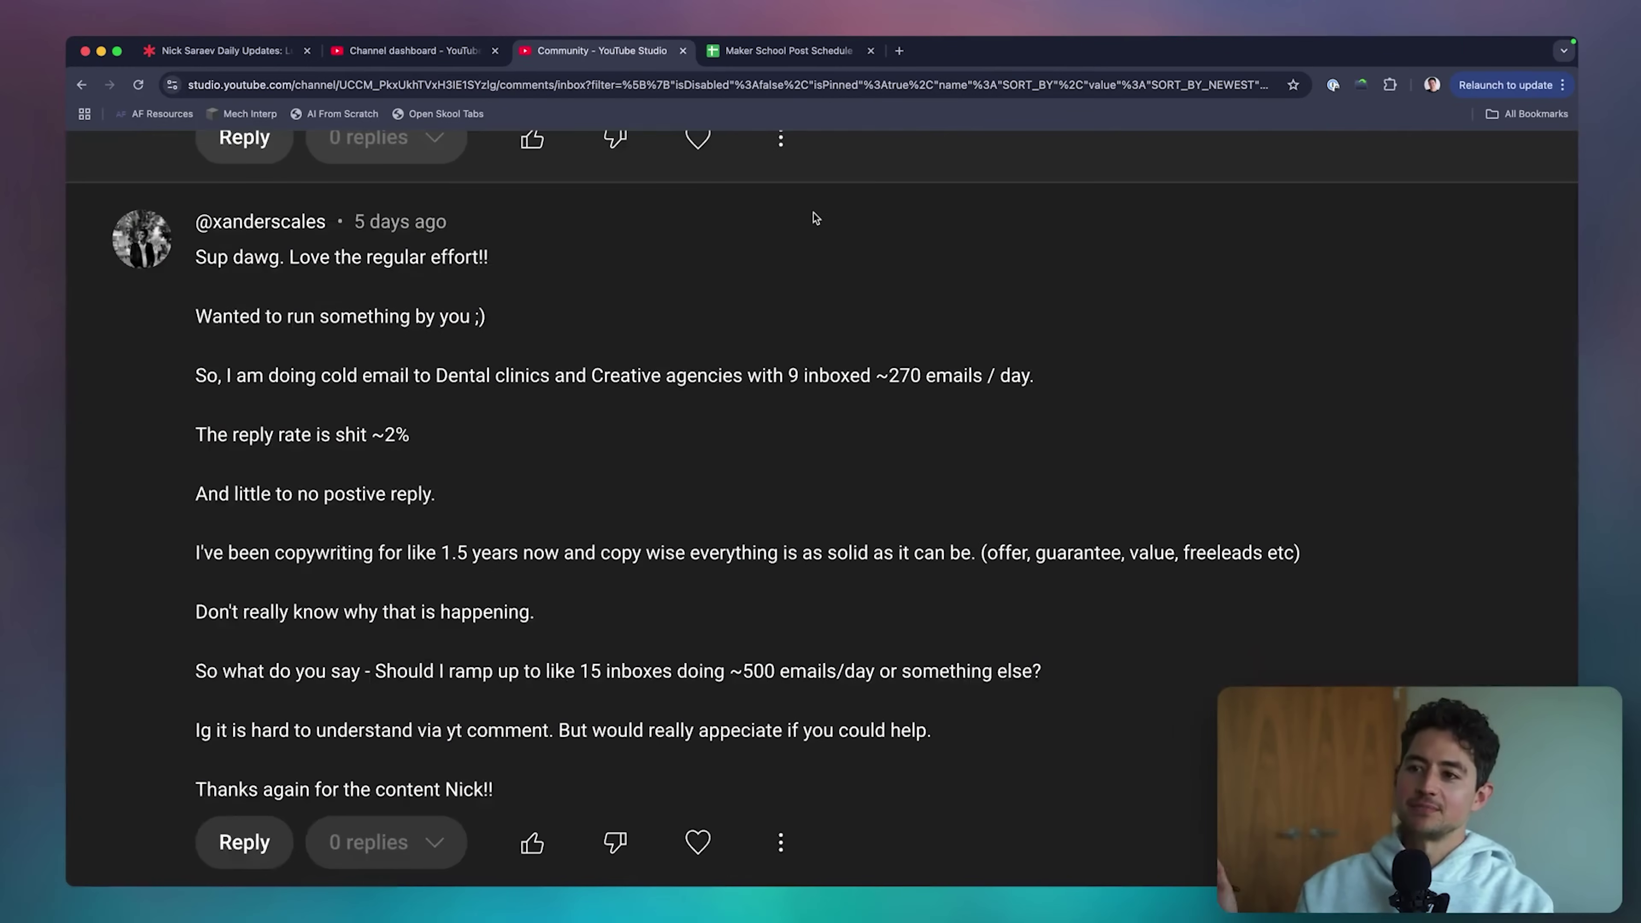
pyautogui.hotkey('ctrl', 'shift', 'a')
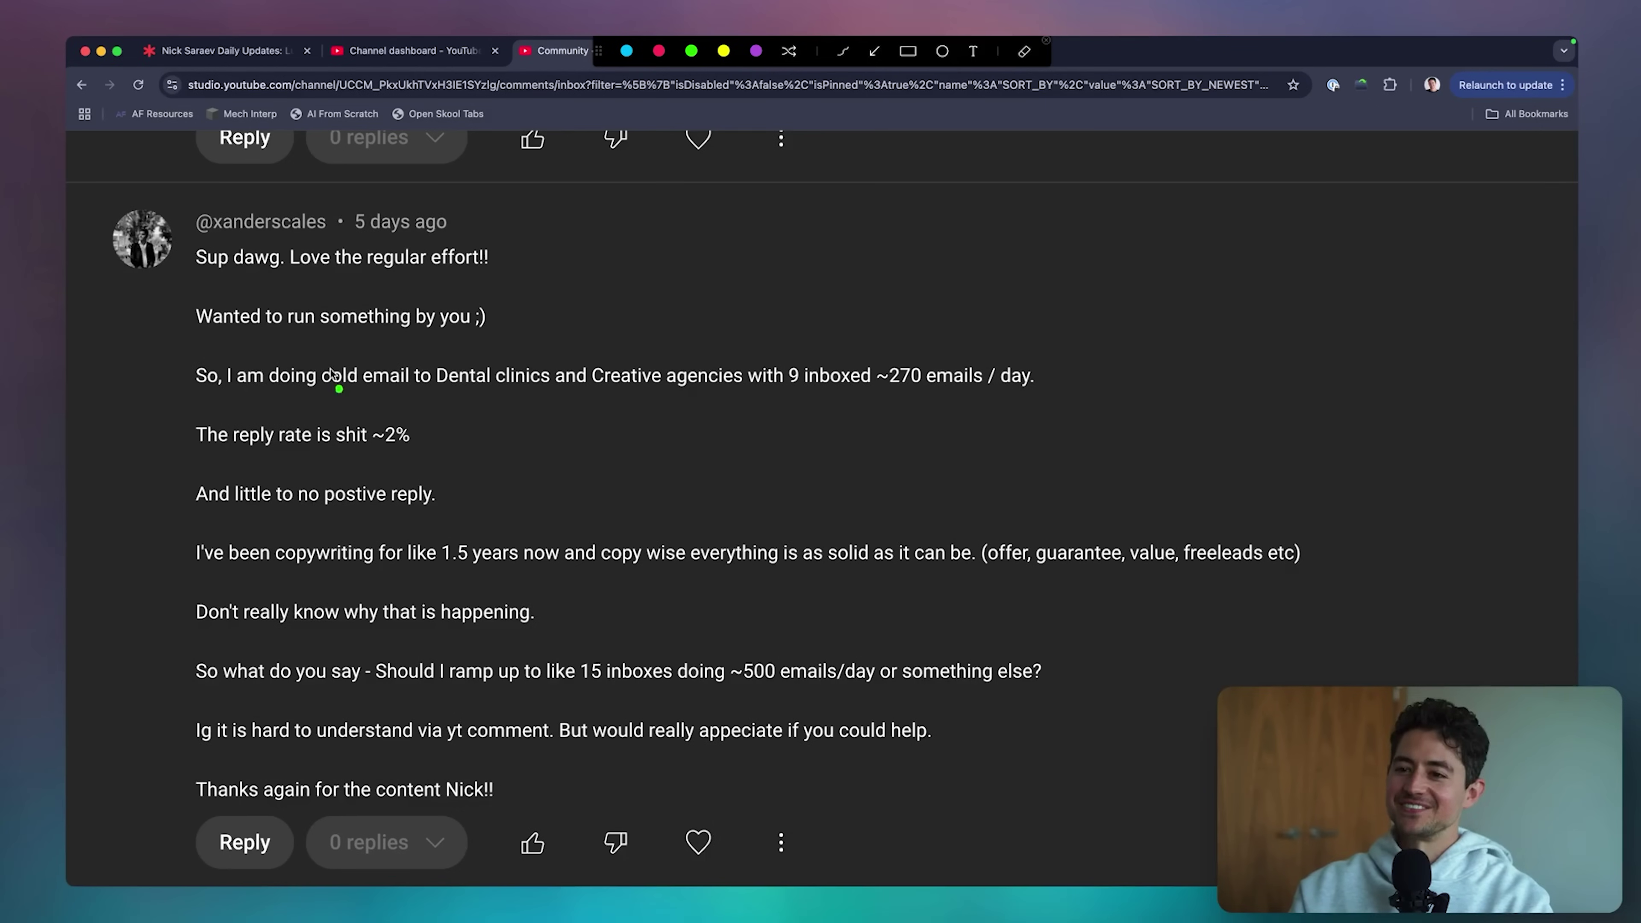
pyautogui.moveTo(197, 335); pyautogui.dragTo(495, 337)
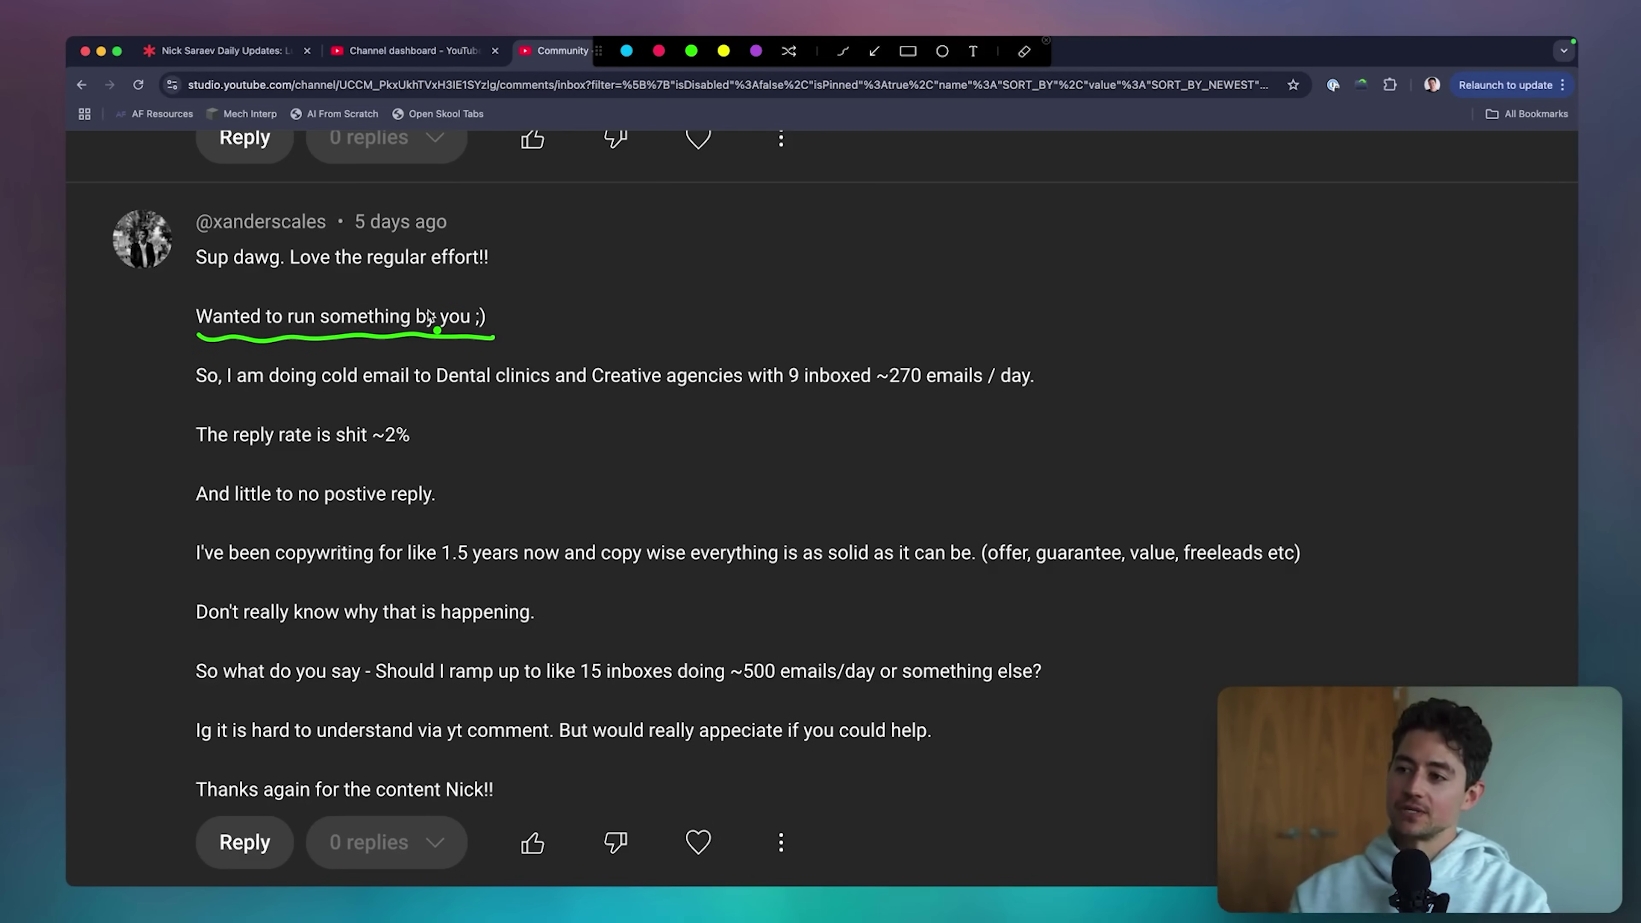
pyautogui.moveTo(886, 393); pyautogui.dragTo(1036, 403)
pyautogui.moveTo(336, 446); pyautogui.dragTo(435, 445)
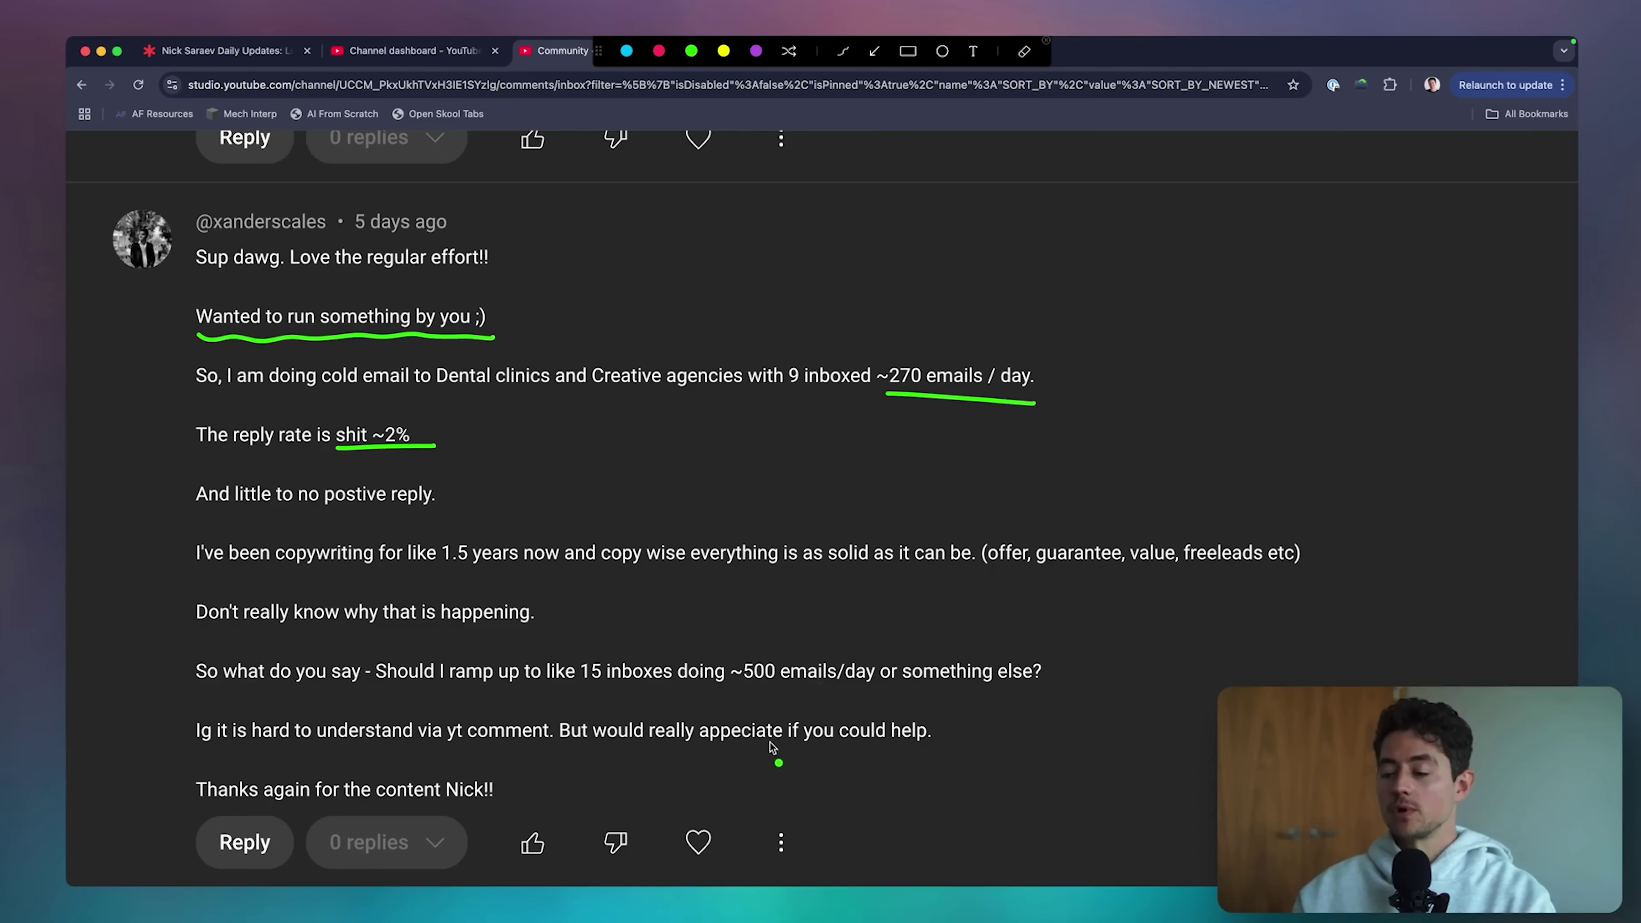
pyautogui.press('Escape')
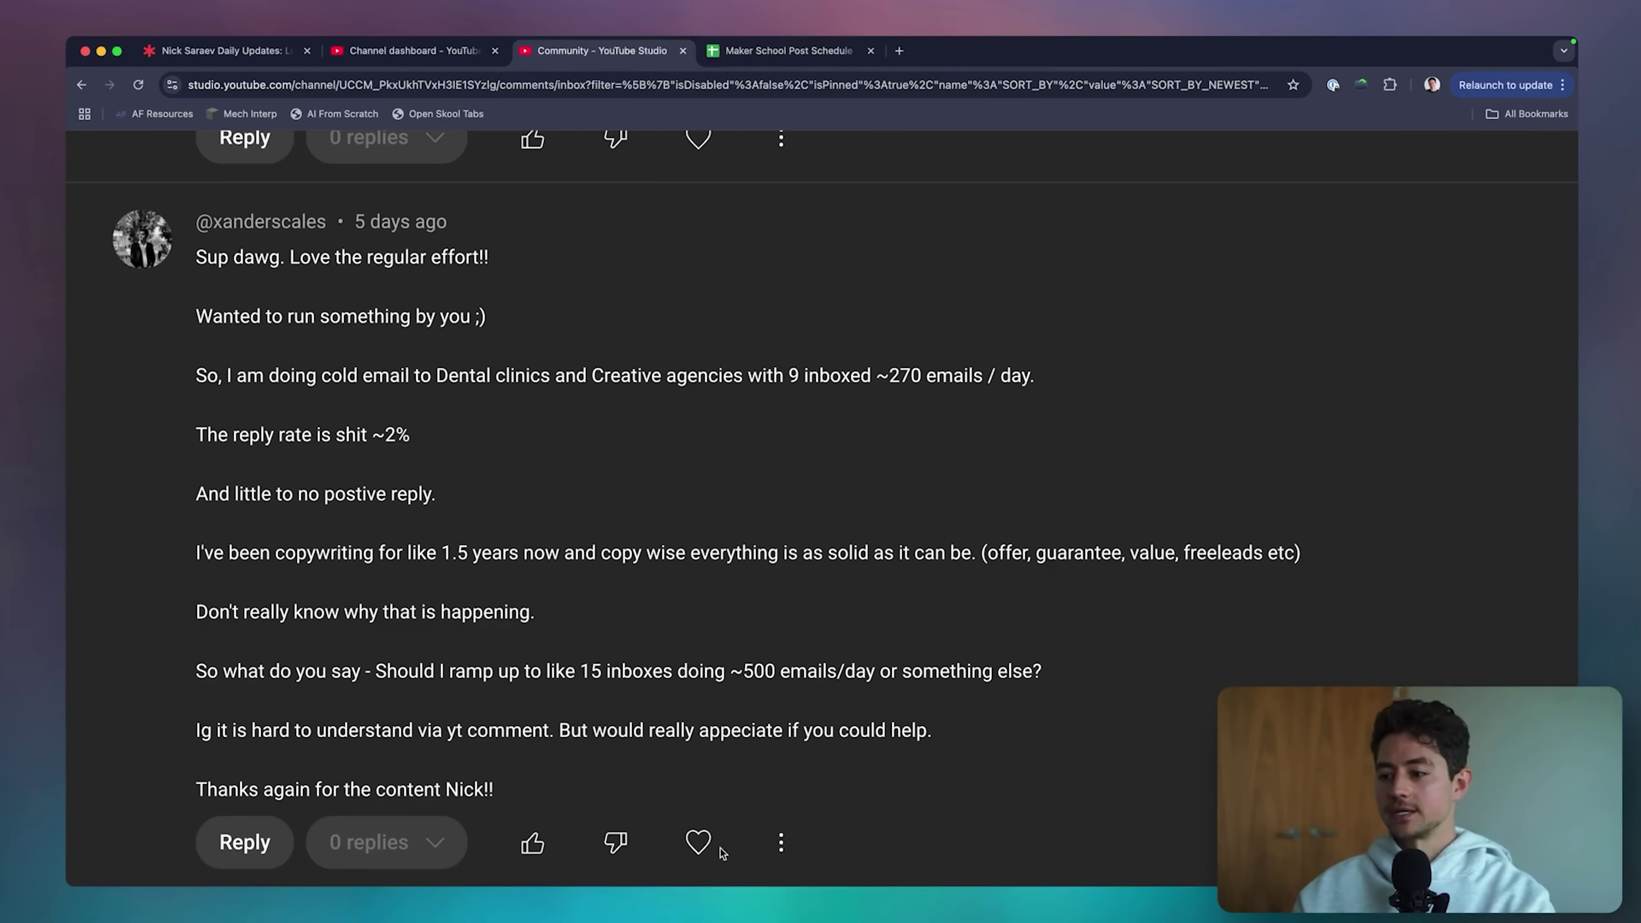
# - Like and heart the cold-email comment, then underline '1.5 years now' and 'solid as it can be'
pyautogui.click(532, 843)
pyautogui.click(718, 841)
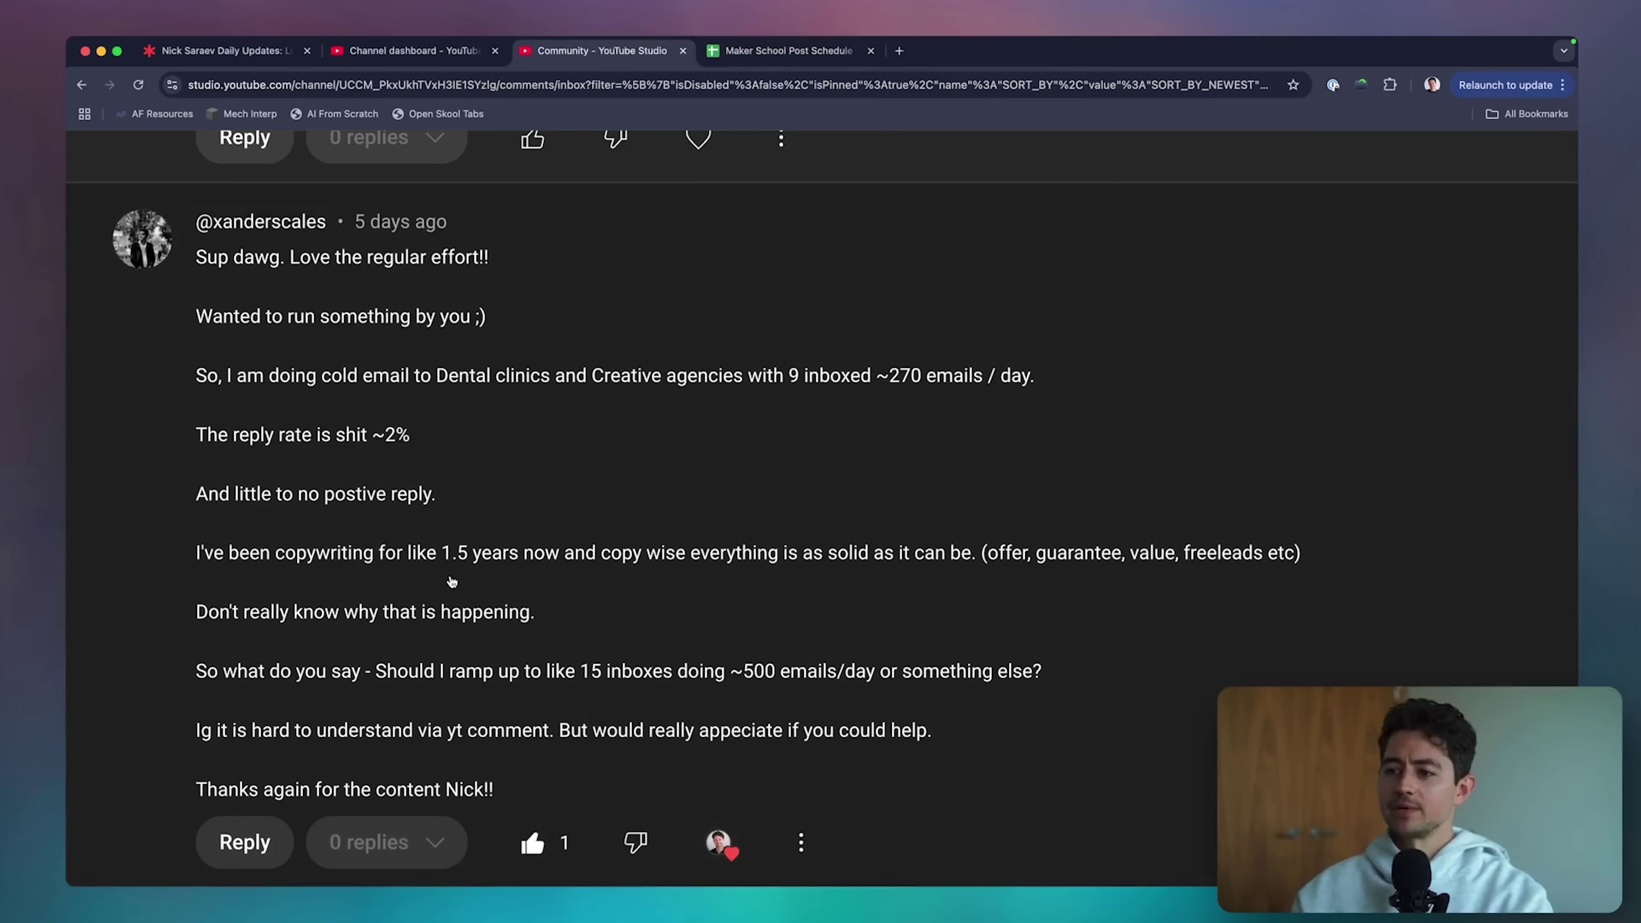
pyautogui.press('super+shift+a')
pyautogui.moveTo(444, 570); pyautogui.dragTo(560, 574)
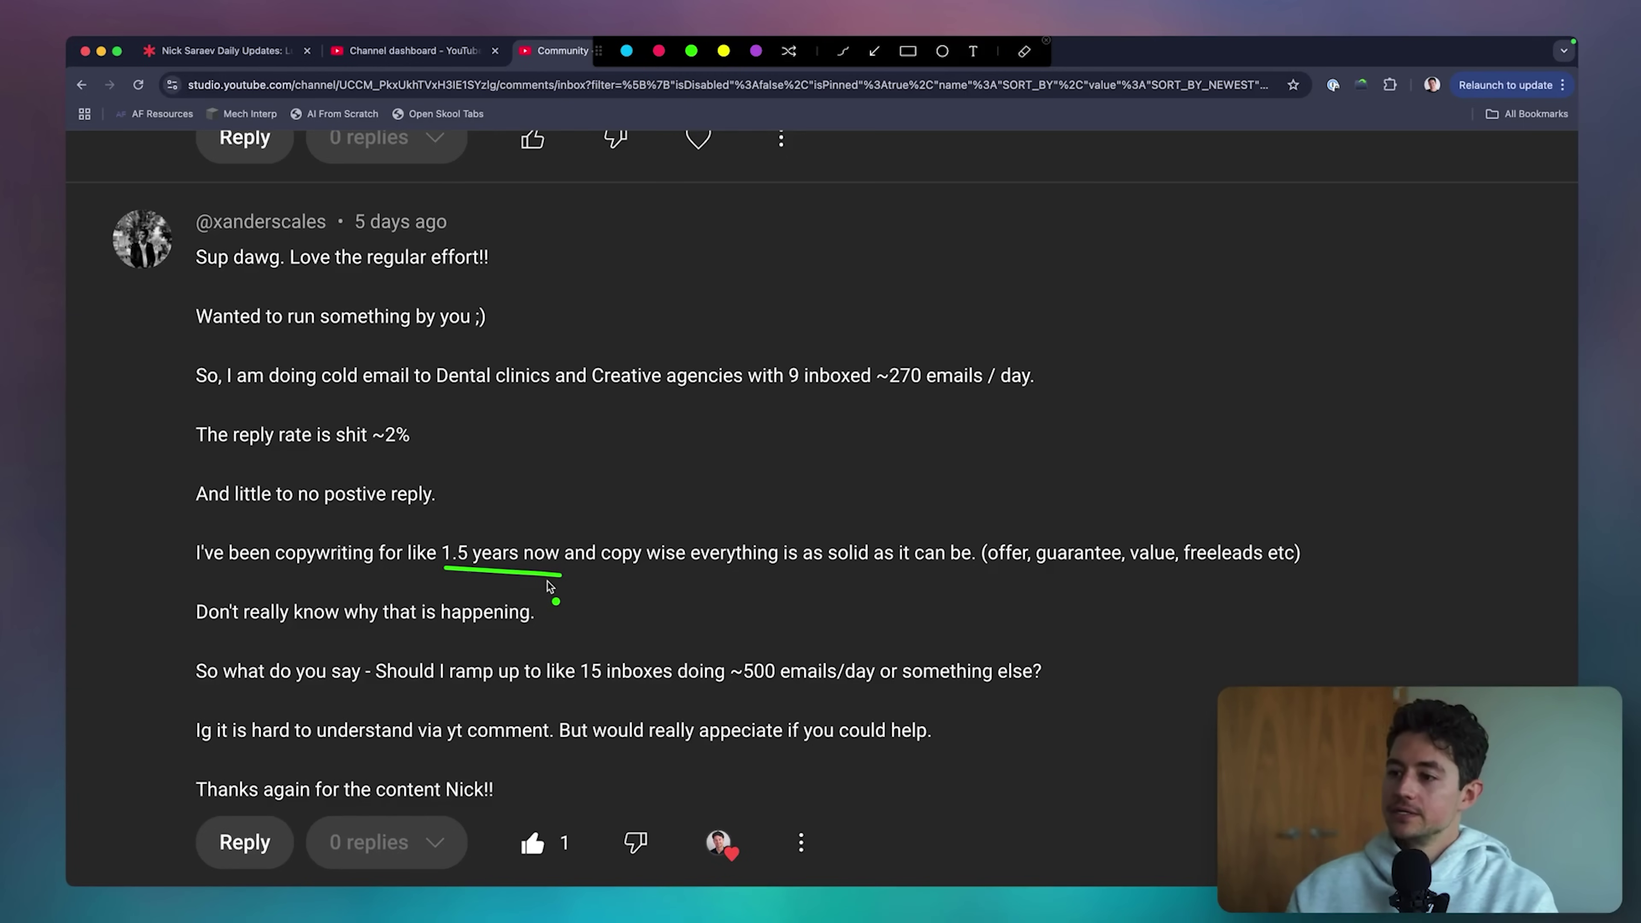
pyautogui.moveTo(829, 568); pyautogui.dragTo(992, 574)
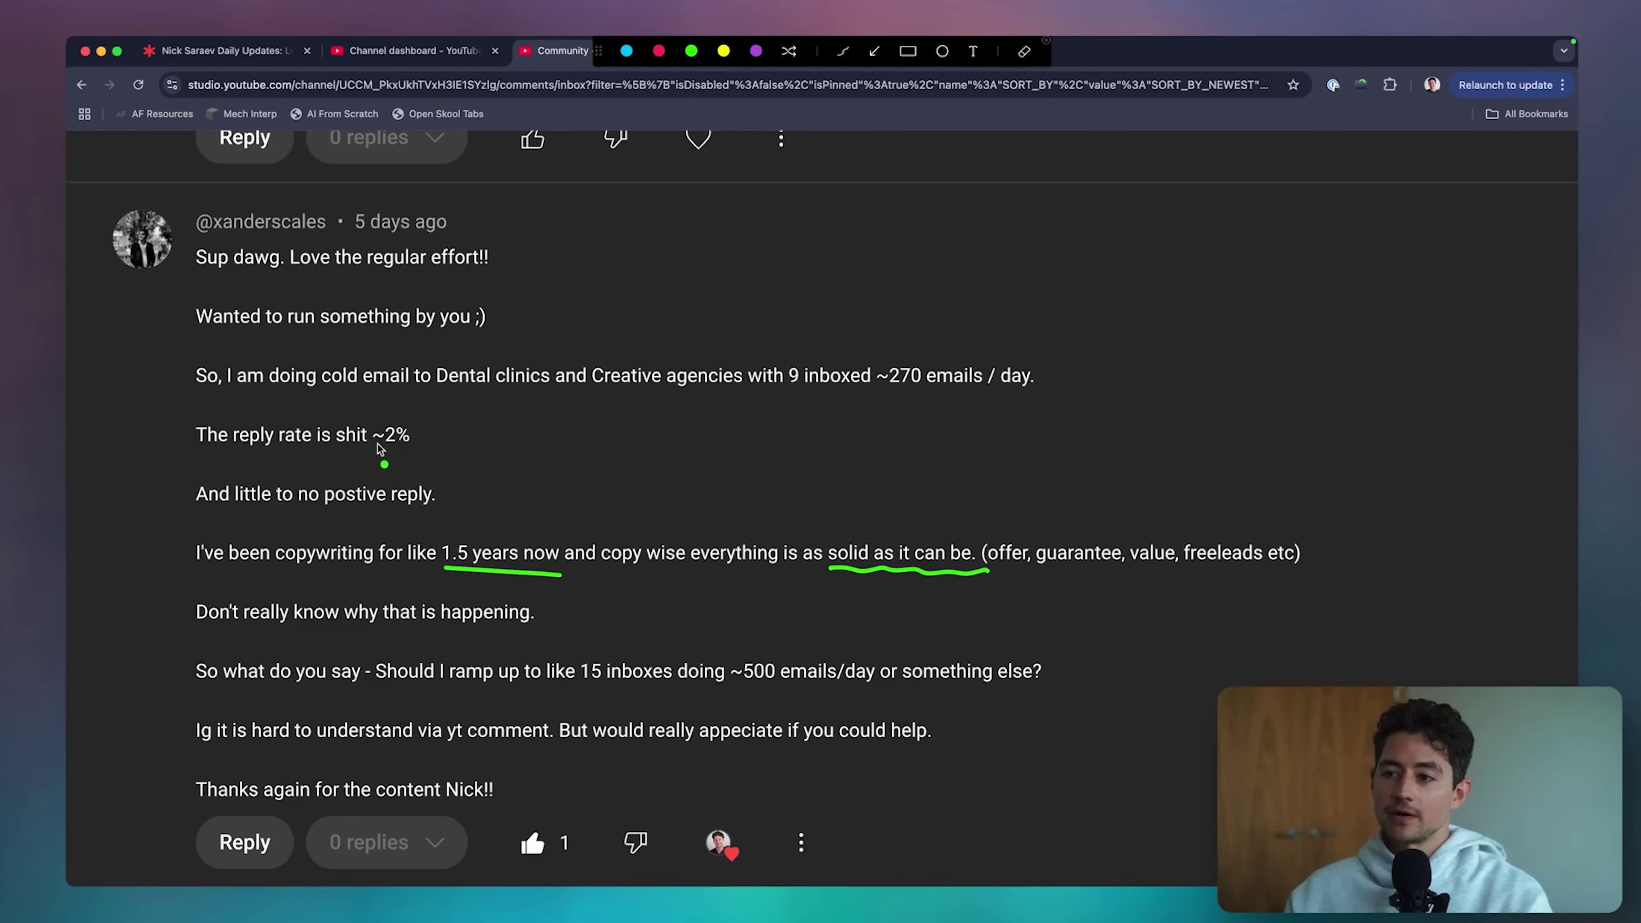
# - Underline the ~2% reply rate, sketch an arrow on to 100/day, then clear all annotations
pyautogui.moveTo(380, 446); pyautogui.dragTo(414, 449)
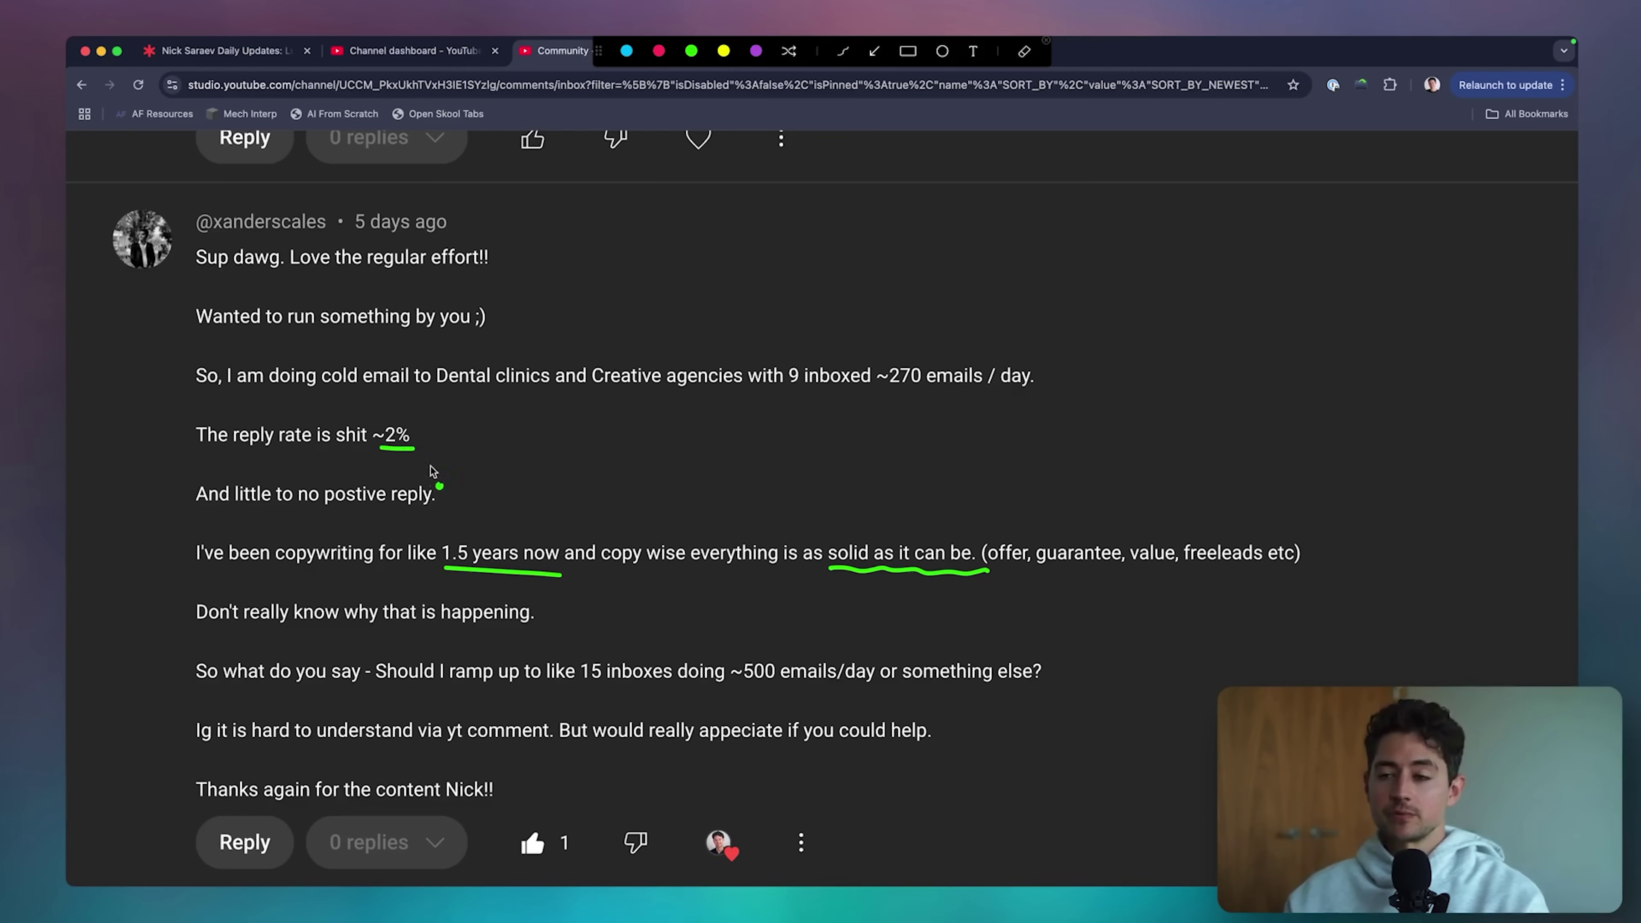
pyautogui.moveTo(423, 440)
pyautogui.mouseDown()
pyautogui.moveTo(562, 426)
pyautogui.moveTo(578, 446)
pyautogui.moveTo(649, 446)
pyautogui.moveTo(676, 428)
pyautogui.moveTo(681, 449)
pyautogui.moveTo(708, 437)
pyautogui.moveTo(665, 456)
pyautogui.moveTo(739, 454)
pyautogui.moveTo(704, 466)
pyautogui.moveTo(822, 446)
pyautogui.mouseUp()
pyautogui.moveTo(847, 426)
pyautogui.mouseDown()
pyautogui.moveTo(839, 441)
pyautogui.moveTo(856, 429)
pyautogui.mouseUp()
pyautogui.moveTo(868, 426)
pyautogui.mouseDown()
pyautogui.moveTo(859, 445)
pyautogui.moveTo(880, 429)
pyautogui.moveTo(917, 447)
pyautogui.moveTo(966, 433)
pyautogui.moveTo(855, 458)
pyautogui.moveTo(876, 460)
pyautogui.mouseUp()
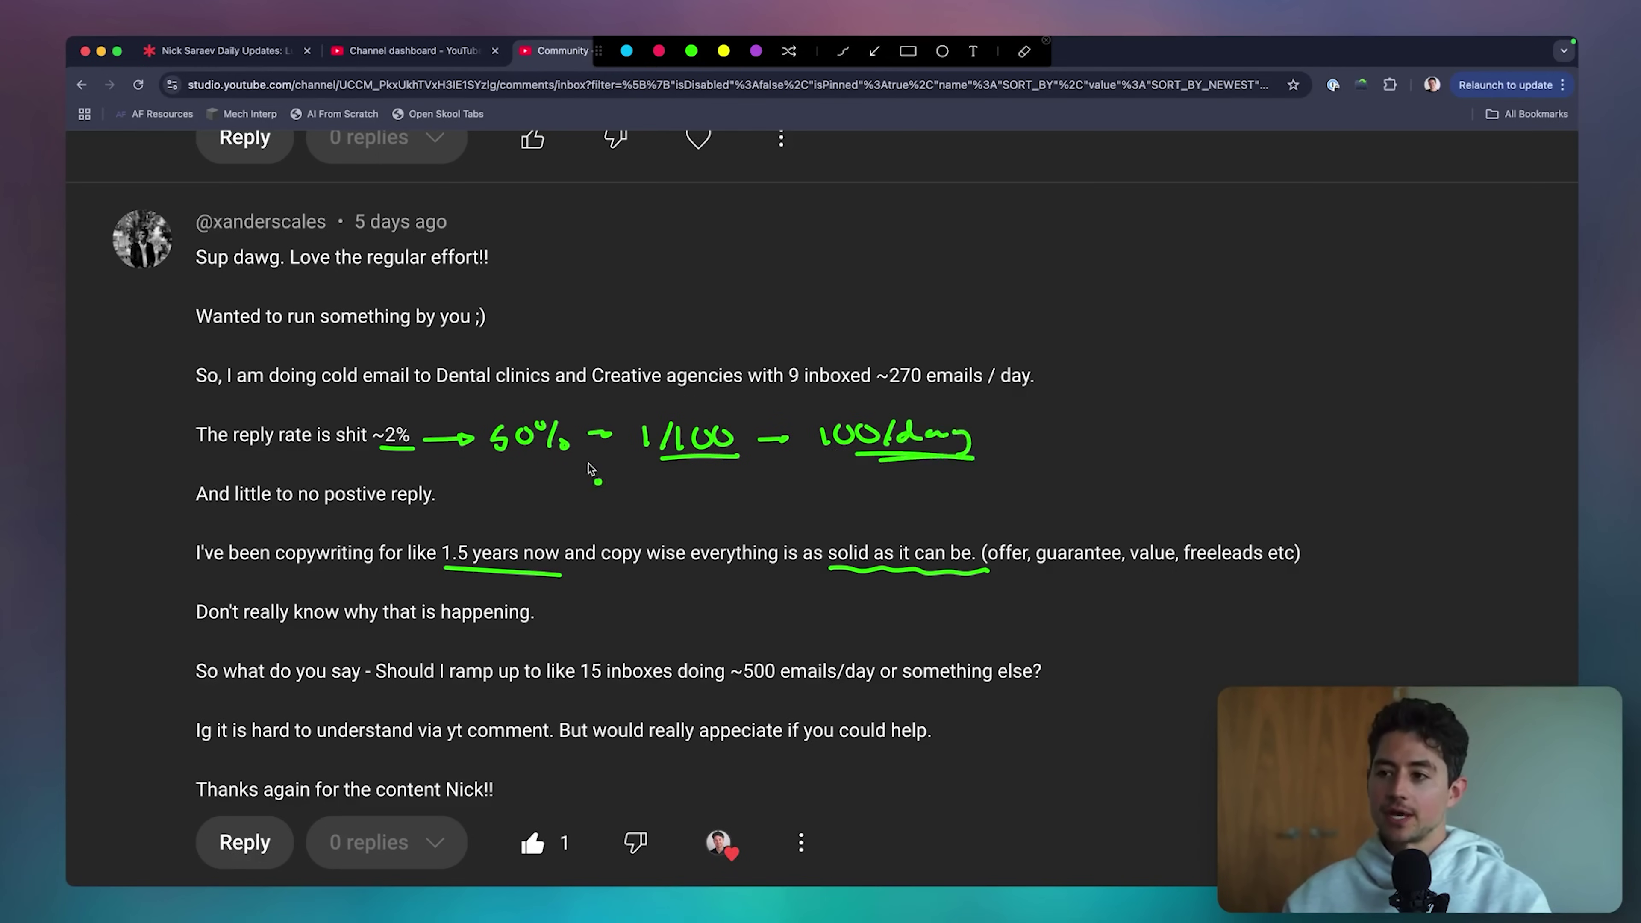
pyautogui.press('Escape')
# - Sketch the chain ~2% → 5% → 10/day → 3-5 calls over the comment, then clear it
pyautogui.hotkey('ctrl', 'shift', 'a')
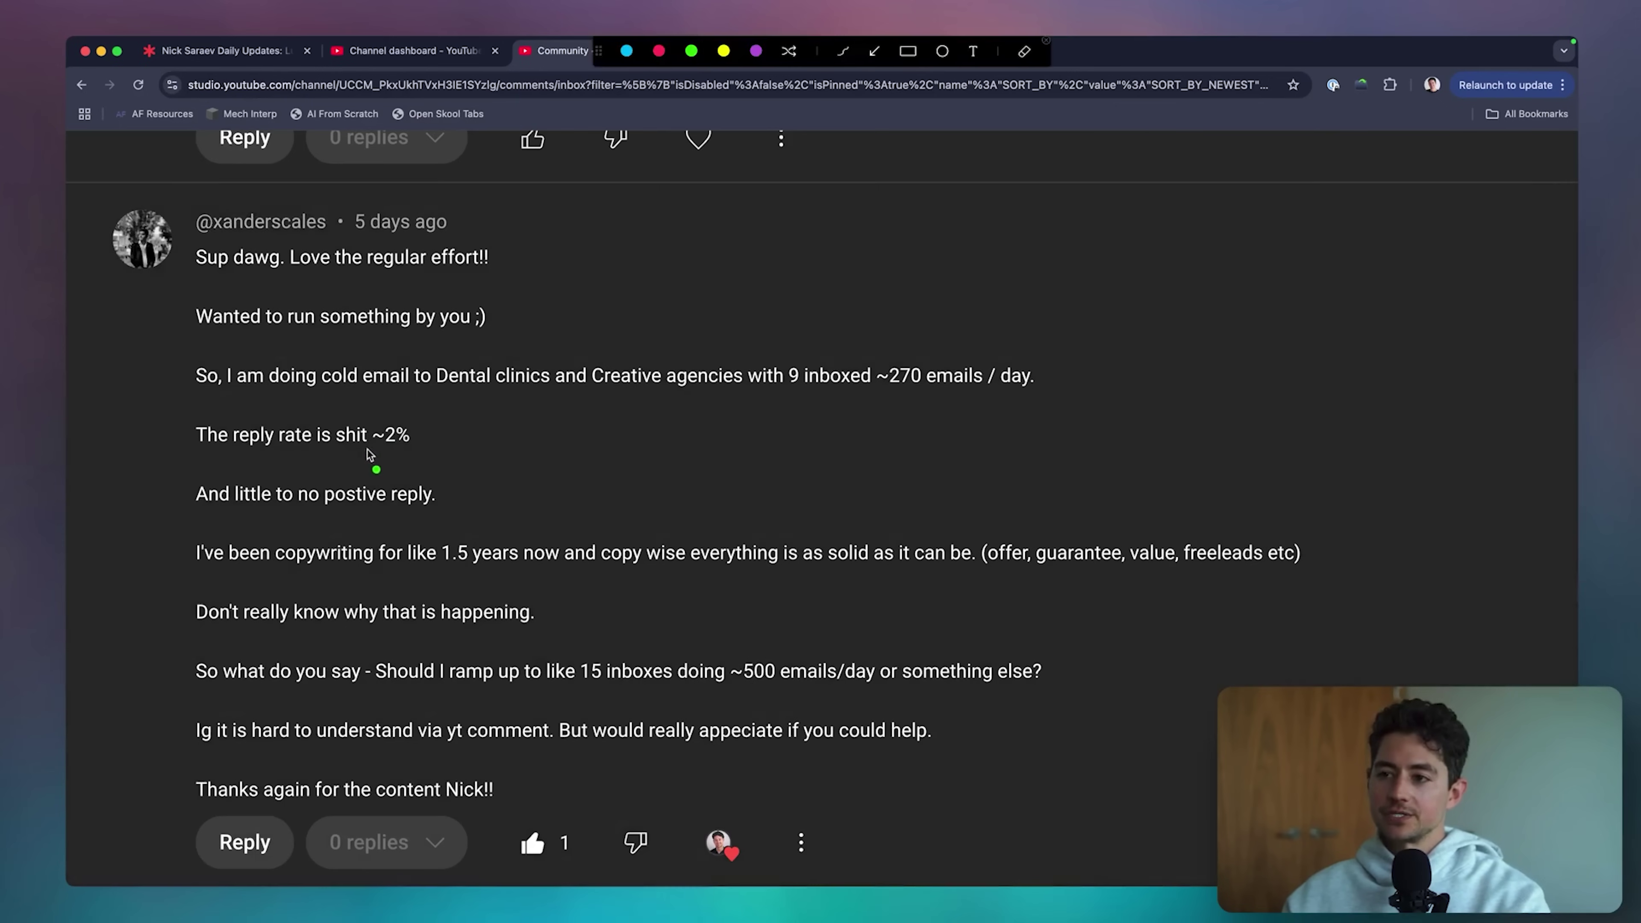
pyautogui.moveTo(372, 449); pyautogui.dragTo(412, 449)
pyautogui.moveTo(433, 440); pyautogui.dragTo(483, 440)
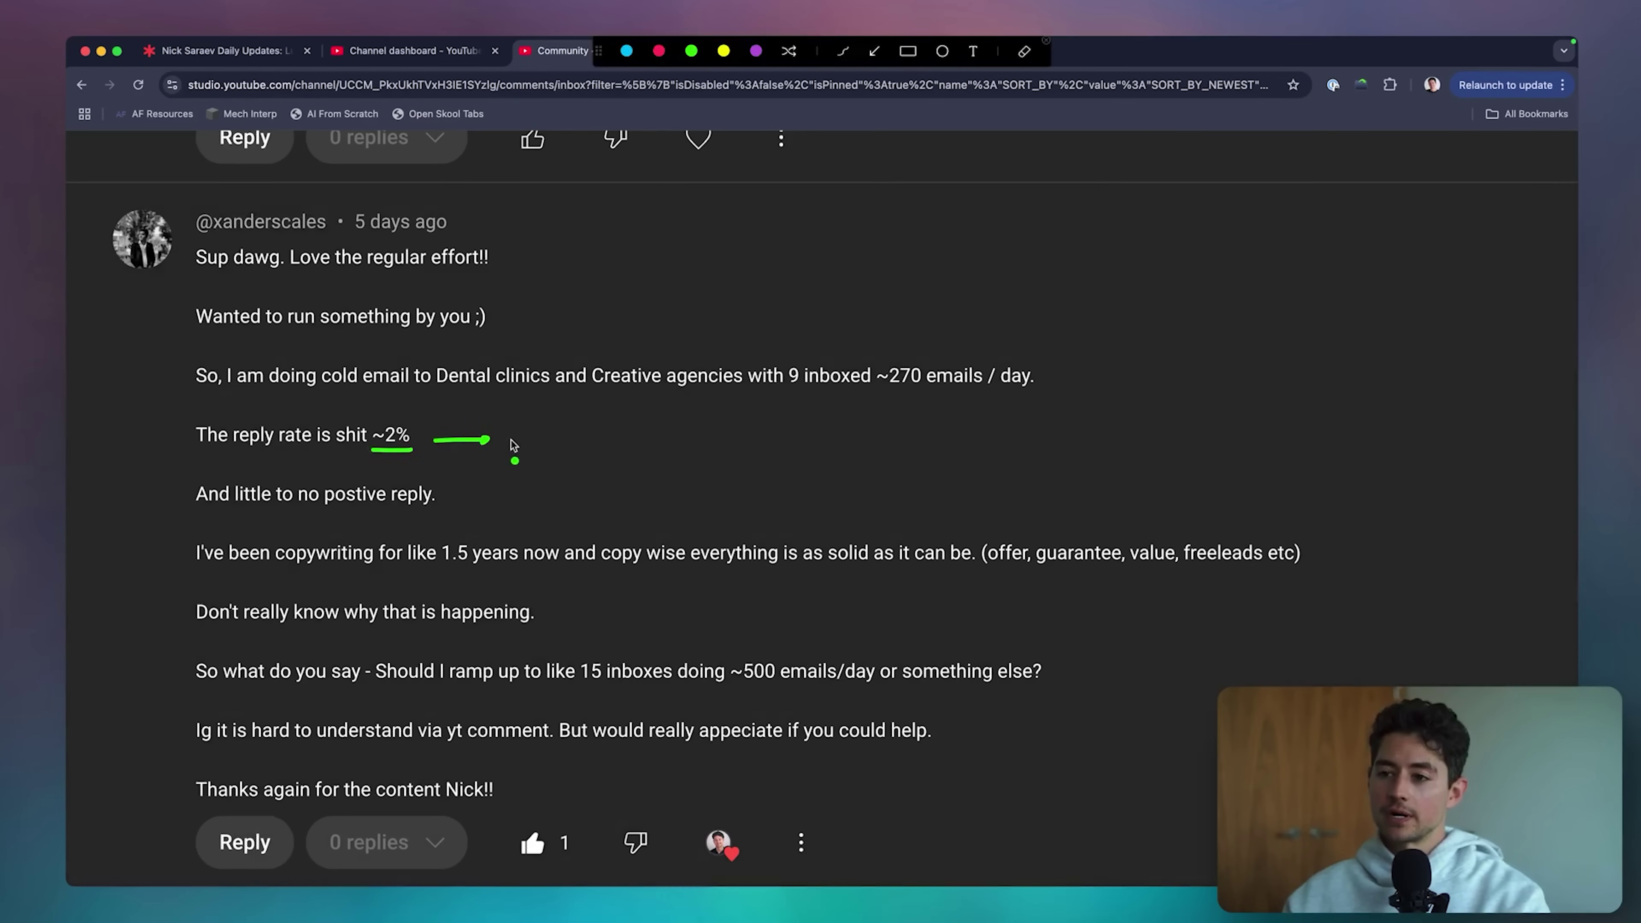
pyautogui.moveTo(515, 433)
pyautogui.mouseDown()
pyautogui.moveTo(518, 447)
pyautogui.moveTo(563, 438)
pyautogui.moveTo(488, 440)
pyautogui.mouseUp()
pyautogui.click(538, 427)
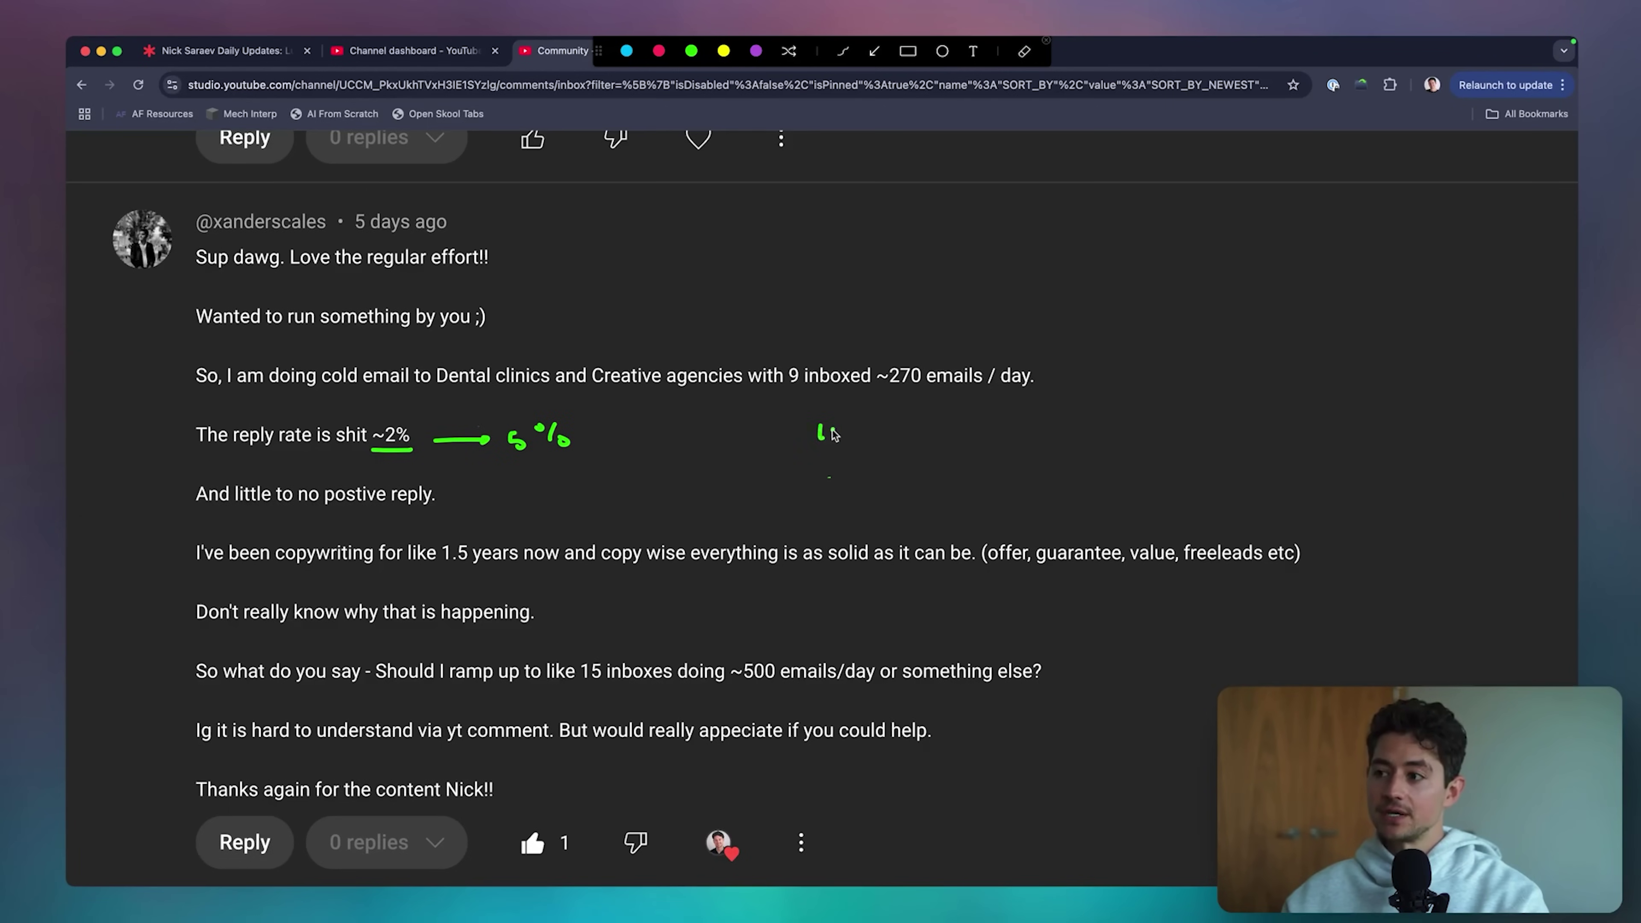
pyautogui.moveTo(833, 439)
pyautogui.mouseDown()
pyautogui.moveTo(942, 446)
pyautogui.moveTo(942, 461)
pyautogui.mouseUp()
pyautogui.moveTo(961, 437); pyautogui.dragTo(1171, 423)
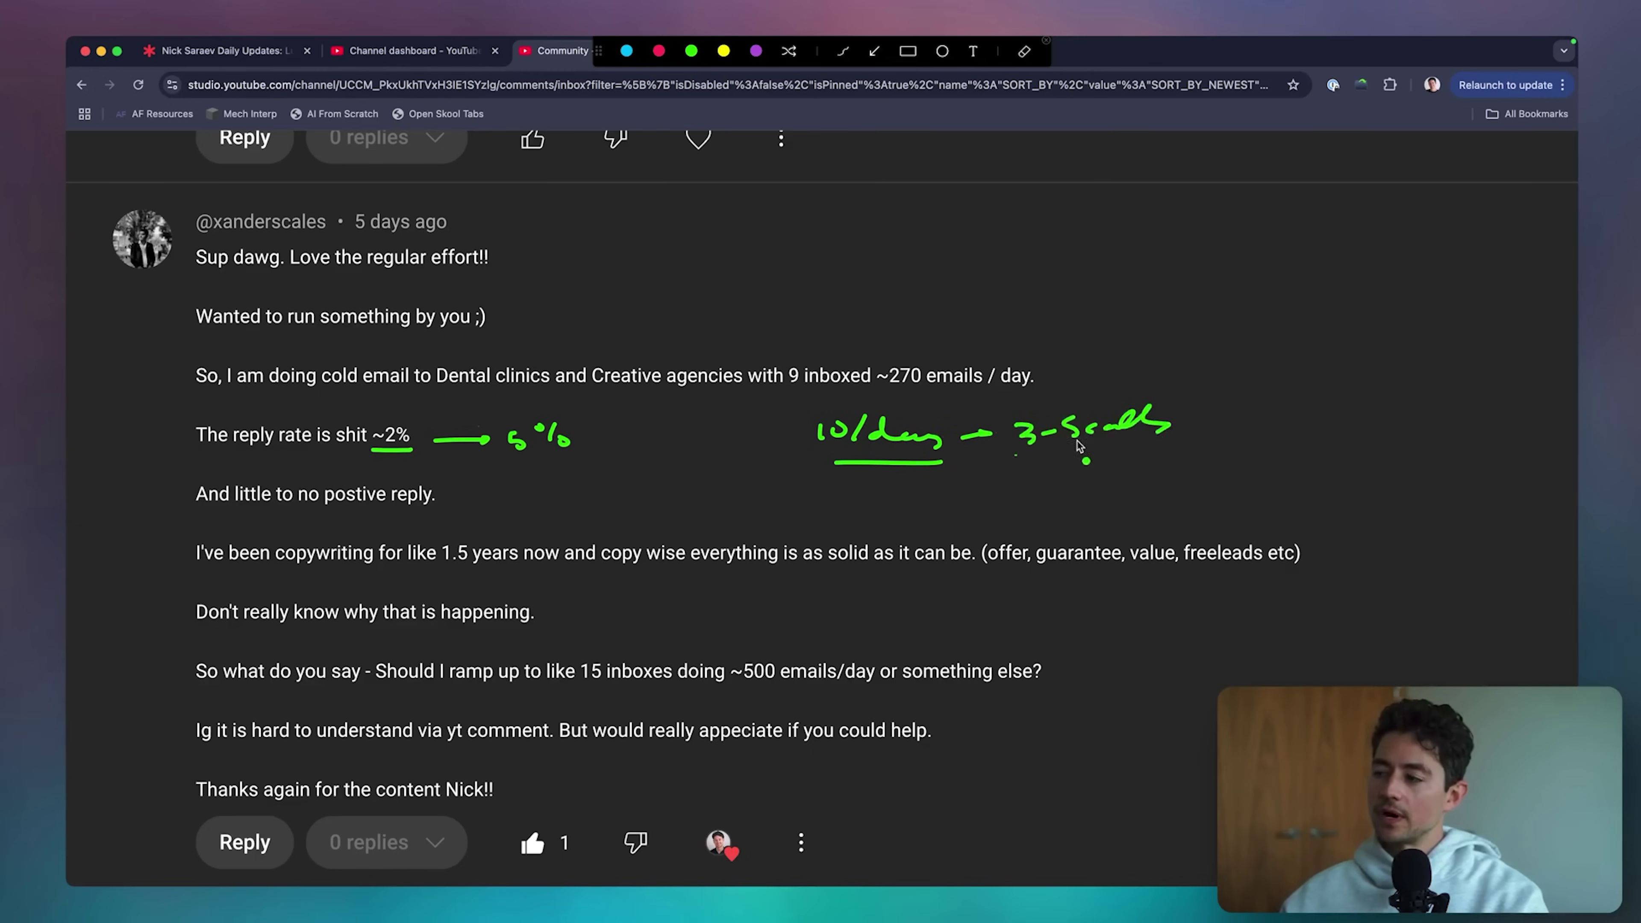
pyautogui.click(367, 423)
pyautogui.click(430, 622)
pyautogui.click(428, 764)
pyautogui.moveTo(1031, 462); pyautogui.dragTo(1147, 452)
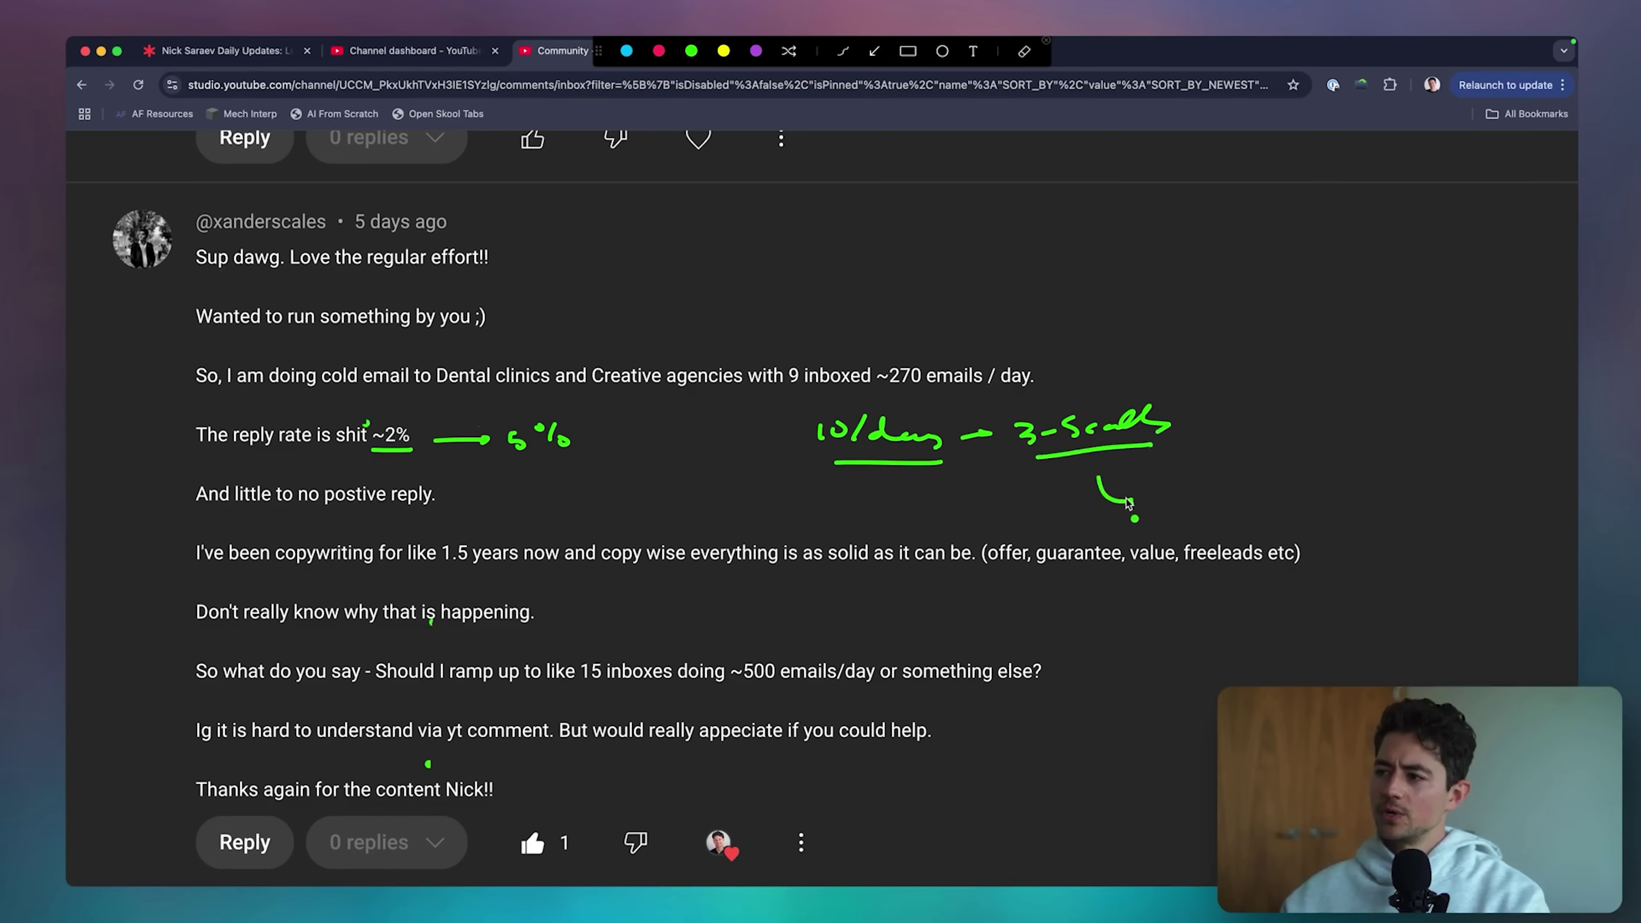
pyautogui.press('Escape')
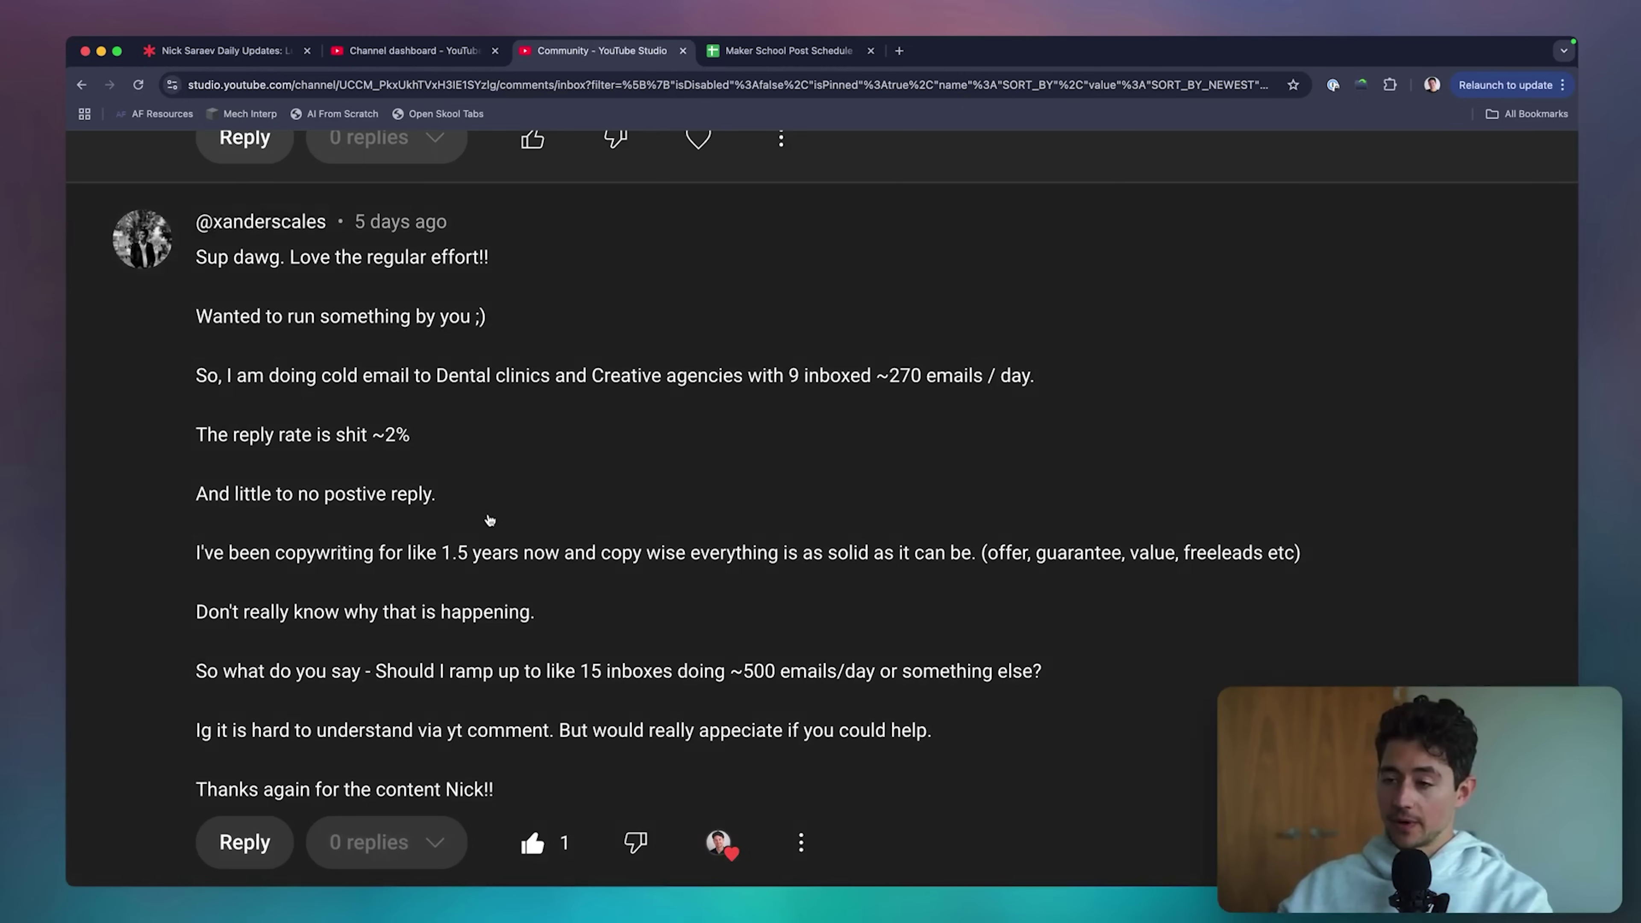
# - Circle ~500 emails/day and underline ~2% and 'positive reply', then clear the markings
pyautogui.press('super+shift+a')
pyautogui.moveTo(815, 694)
pyautogui.mouseDown()
pyautogui.moveTo(810, 638)
pyautogui.moveTo(759, 689)
pyautogui.mouseUp()
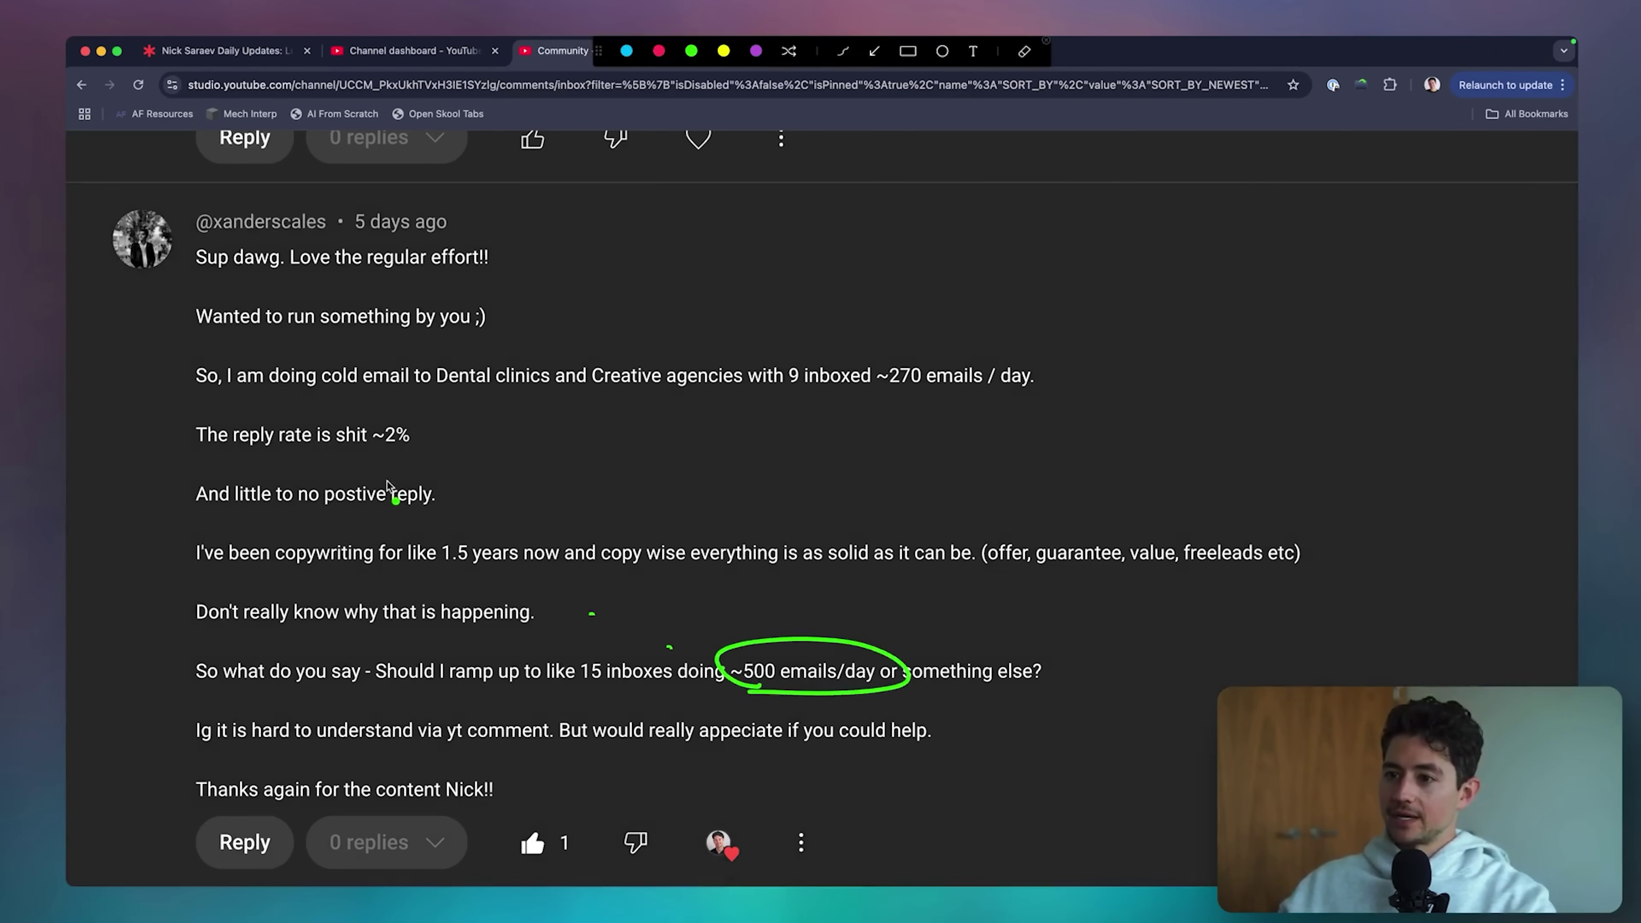
pyautogui.moveTo(369, 447); pyautogui.dragTo(422, 446)
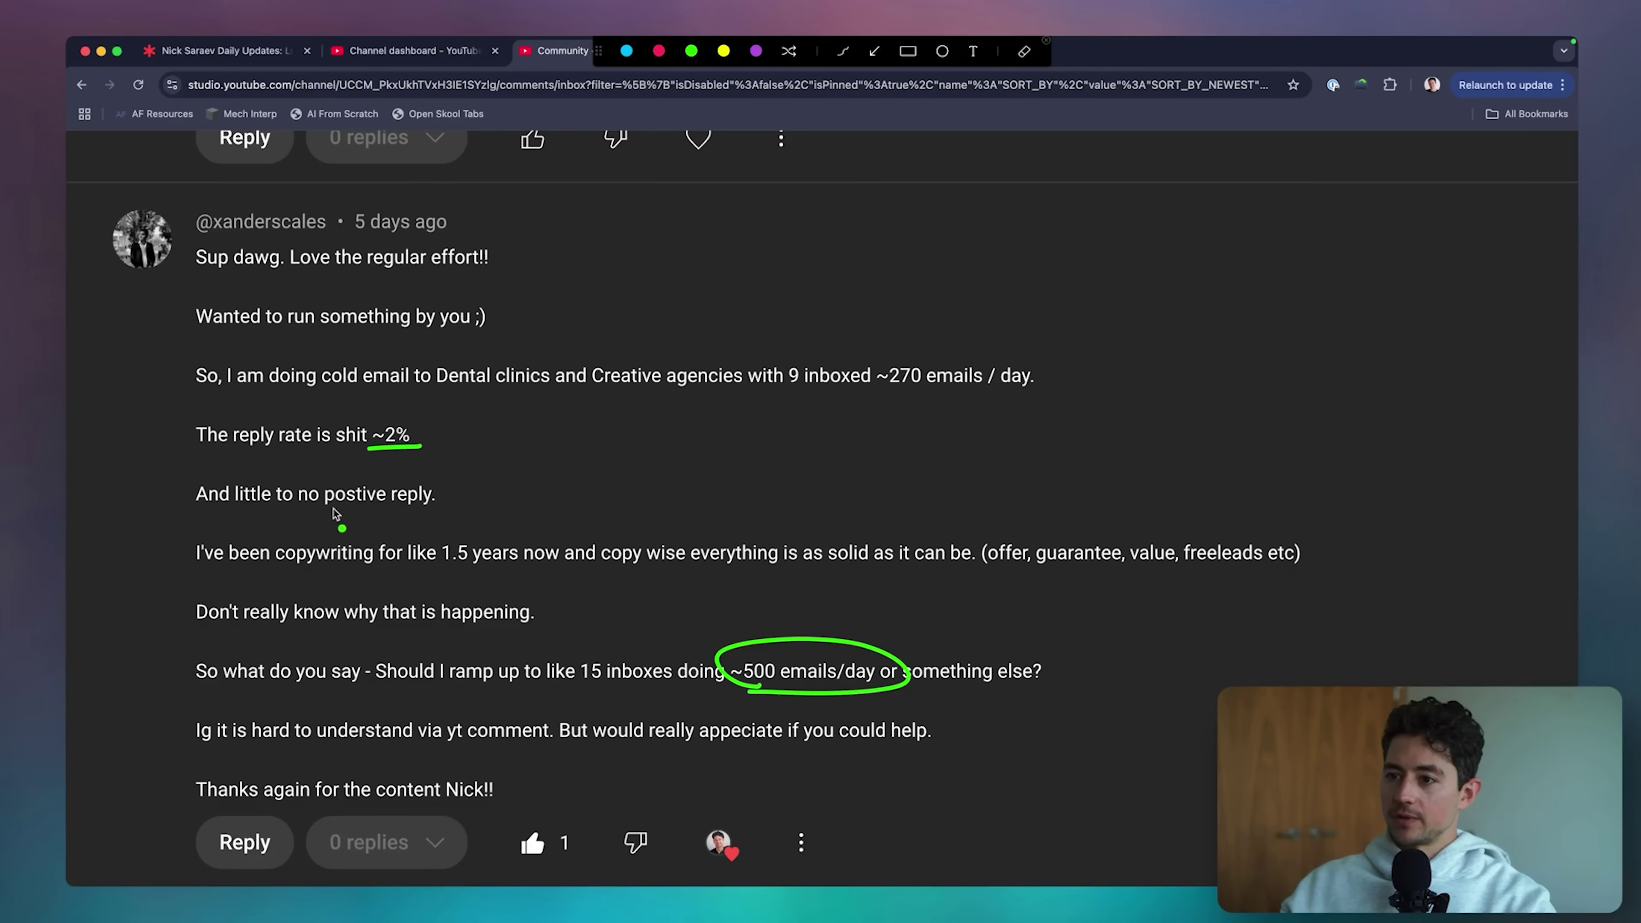
pyautogui.moveTo(324, 511); pyautogui.dragTo(437, 511)
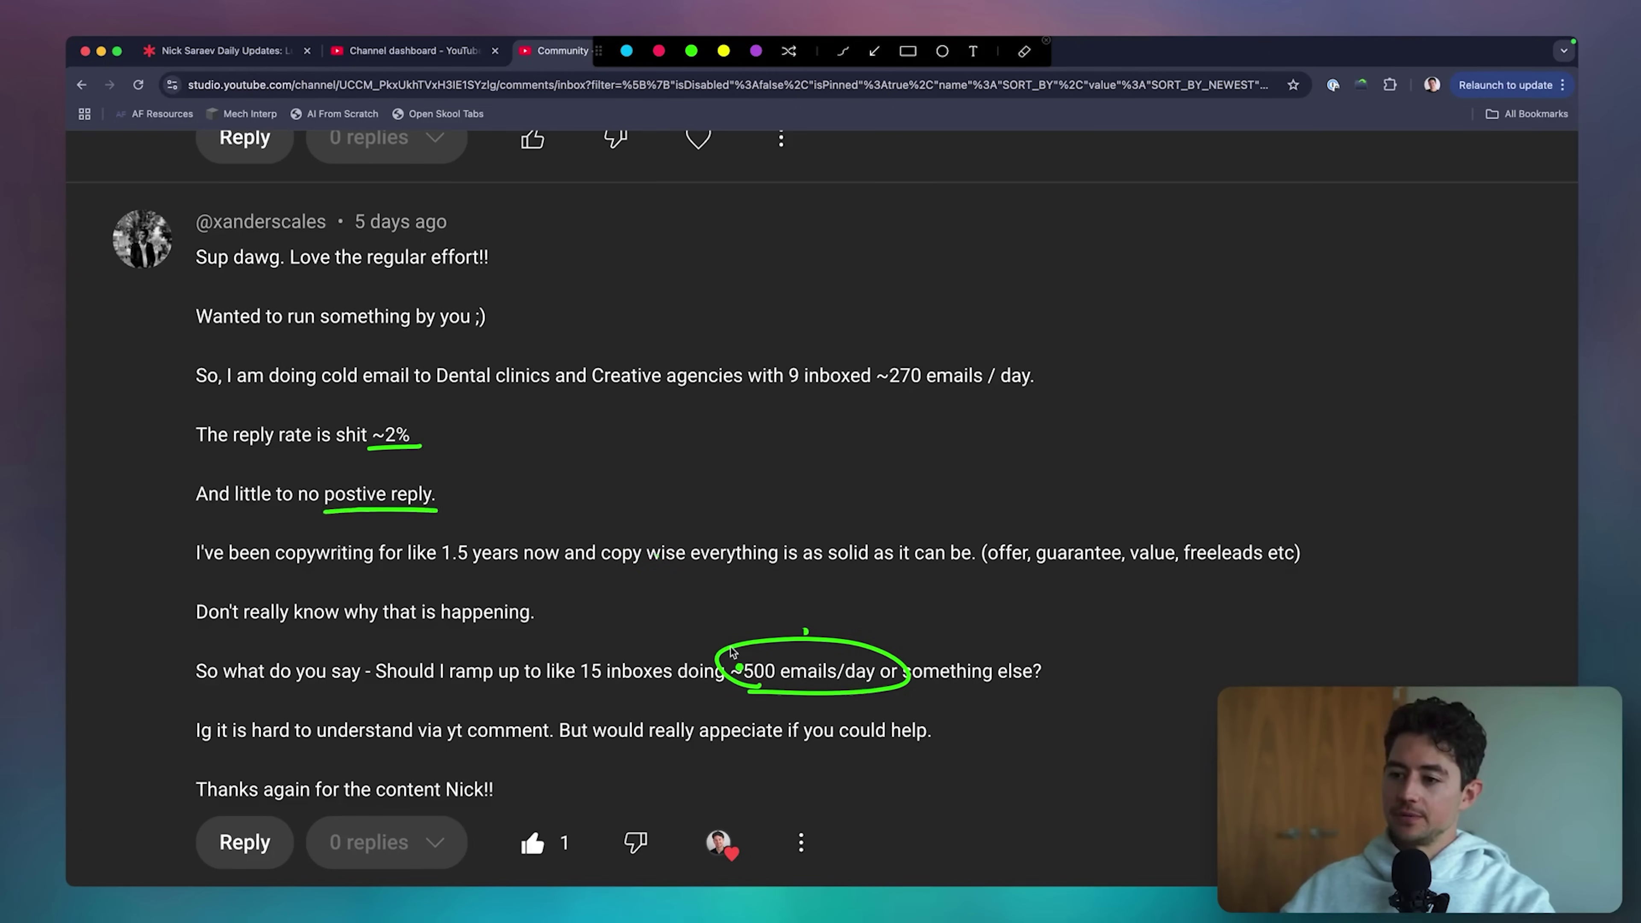
pyautogui.press('Escape')
pyautogui.scroll(5, 749, 647)
# - Expand the DFY-to-DWY pivot question and give it a like and a creator heart
pyautogui.click(1511, 555)
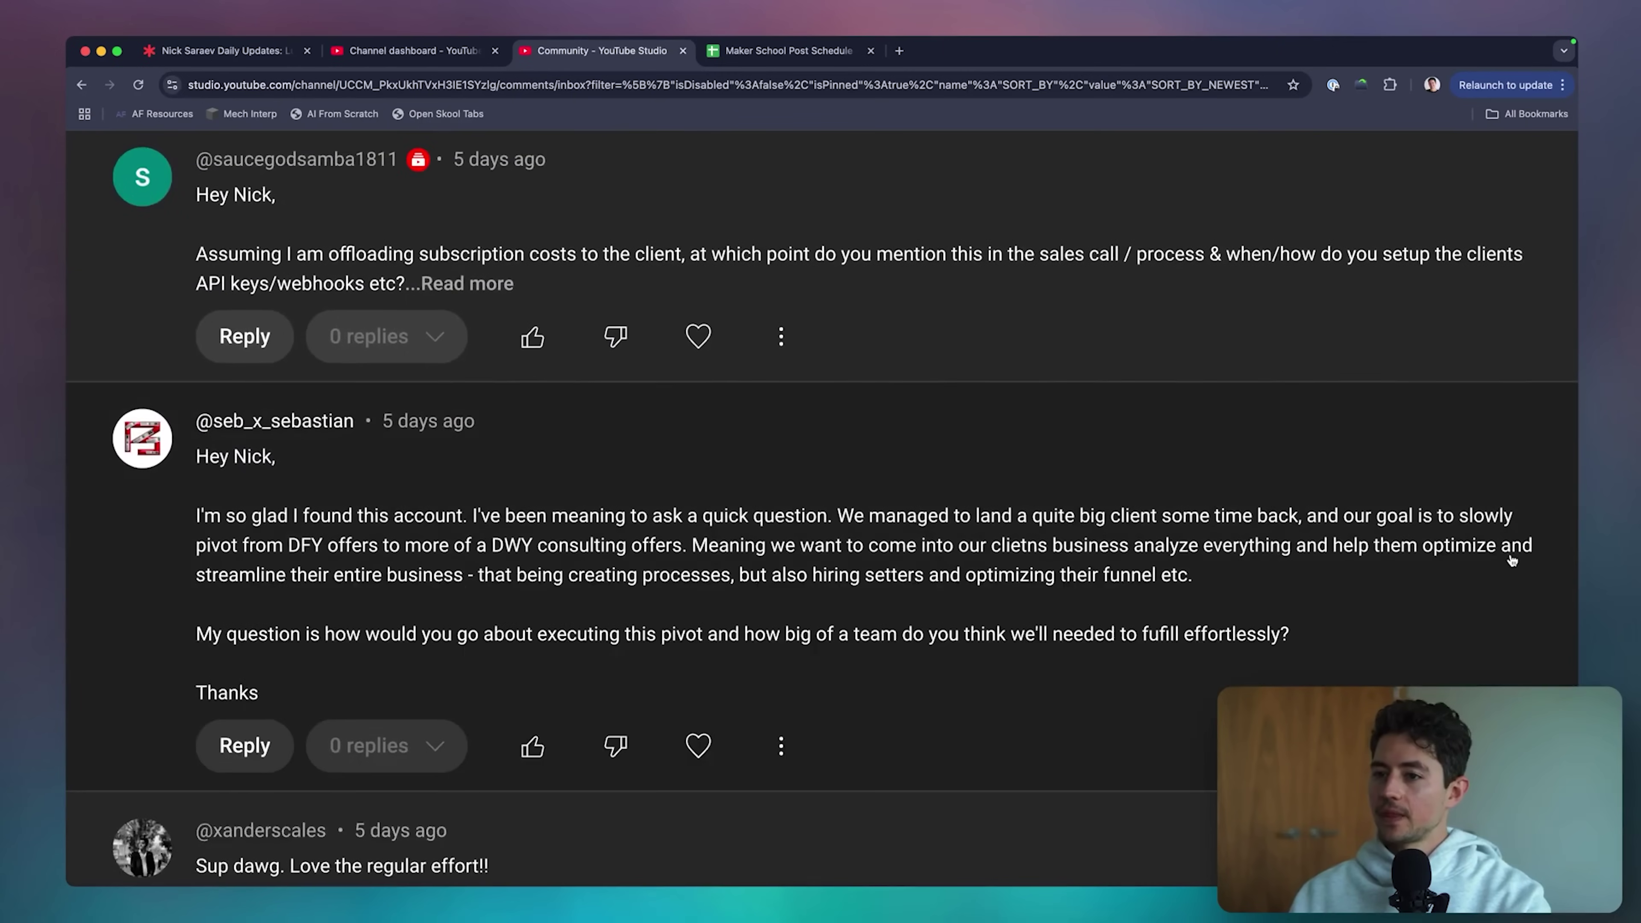
pyautogui.hscroll(1, 1260, 621)
pyautogui.scroll(-1, 1260, 620)
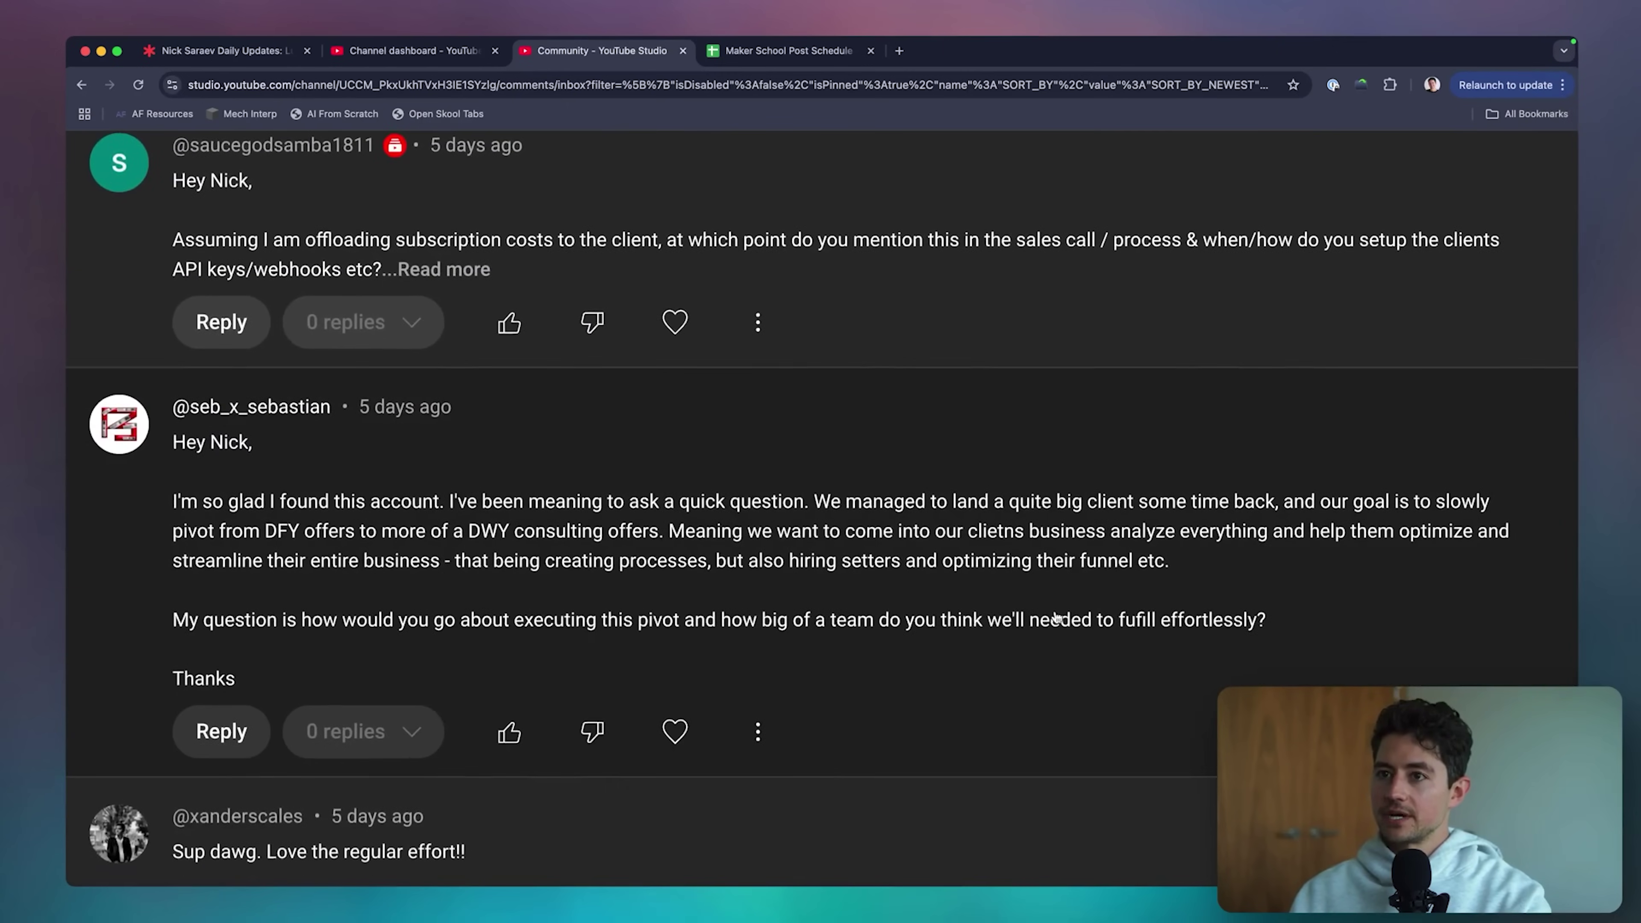
pyautogui.click(674, 731)
pyautogui.click(509, 731)
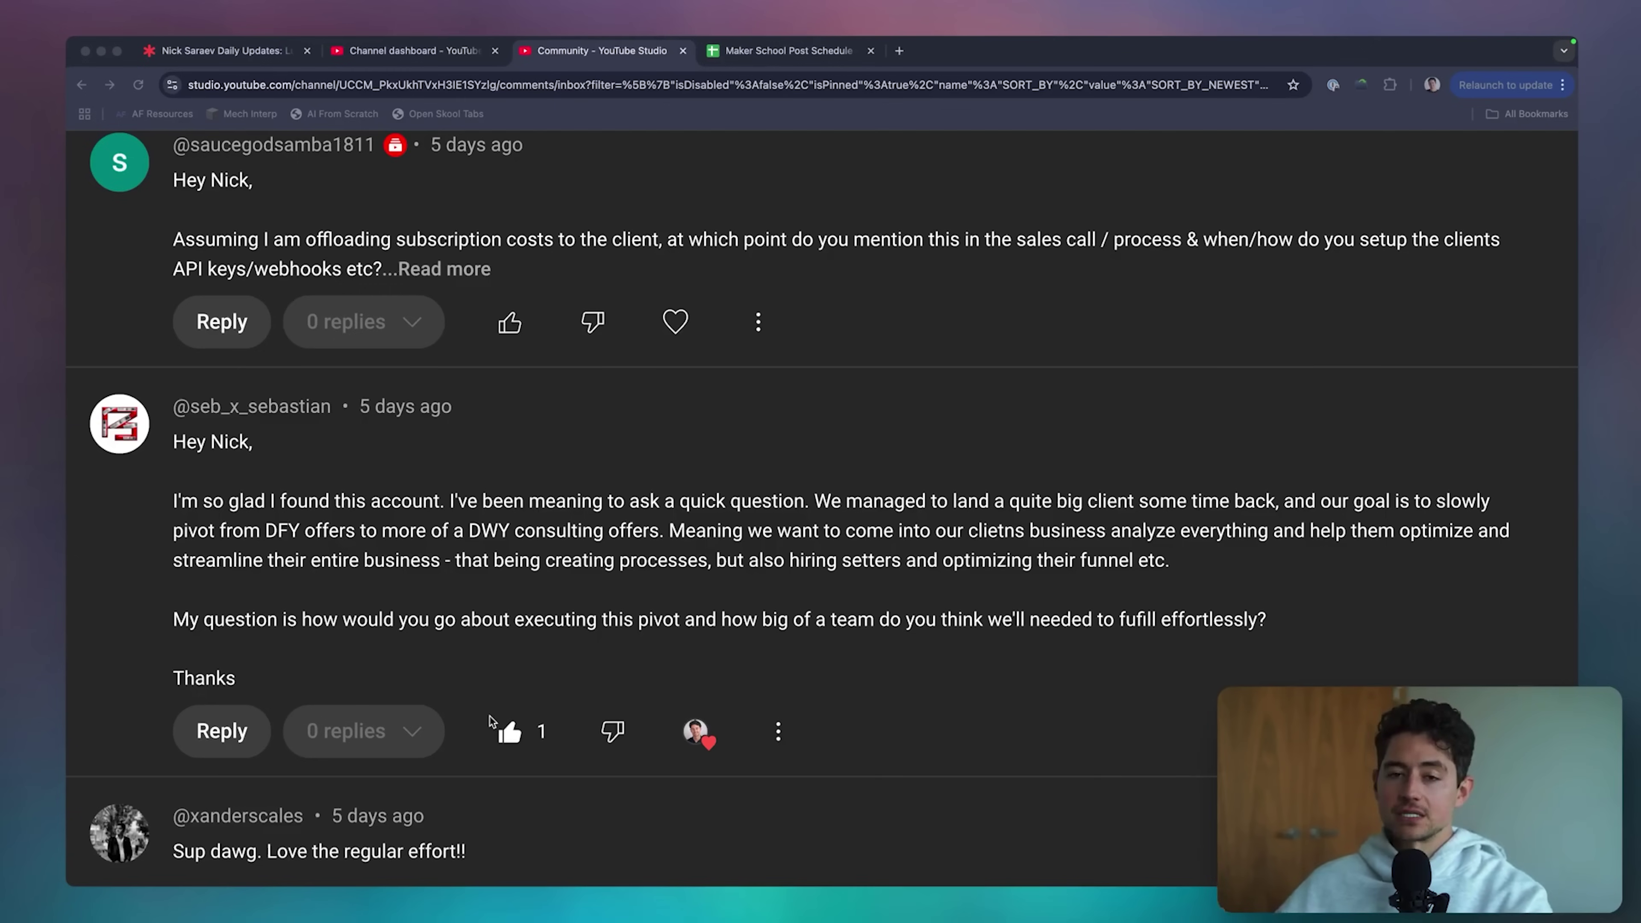
# - Like and heart the 8-day-old comments on templates, AI audits and Upwork versus cold outreach
pyautogui.click(488, 721)
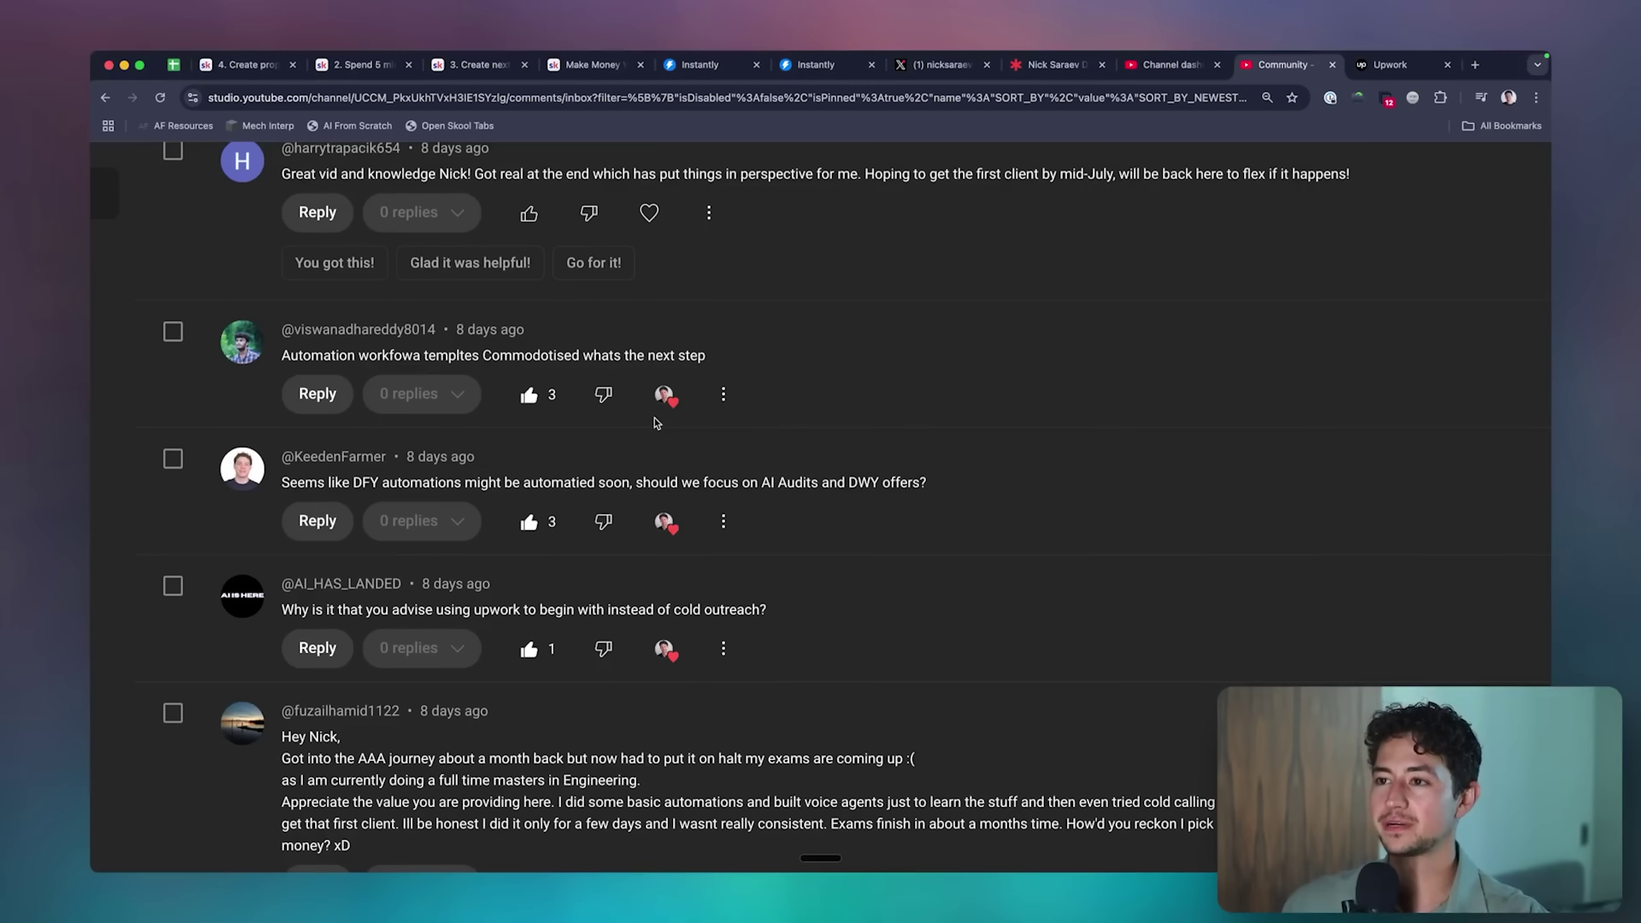
# - Like and heart the project-management automation comment and deselect its text
pyautogui.scroll(3, 916, 477)
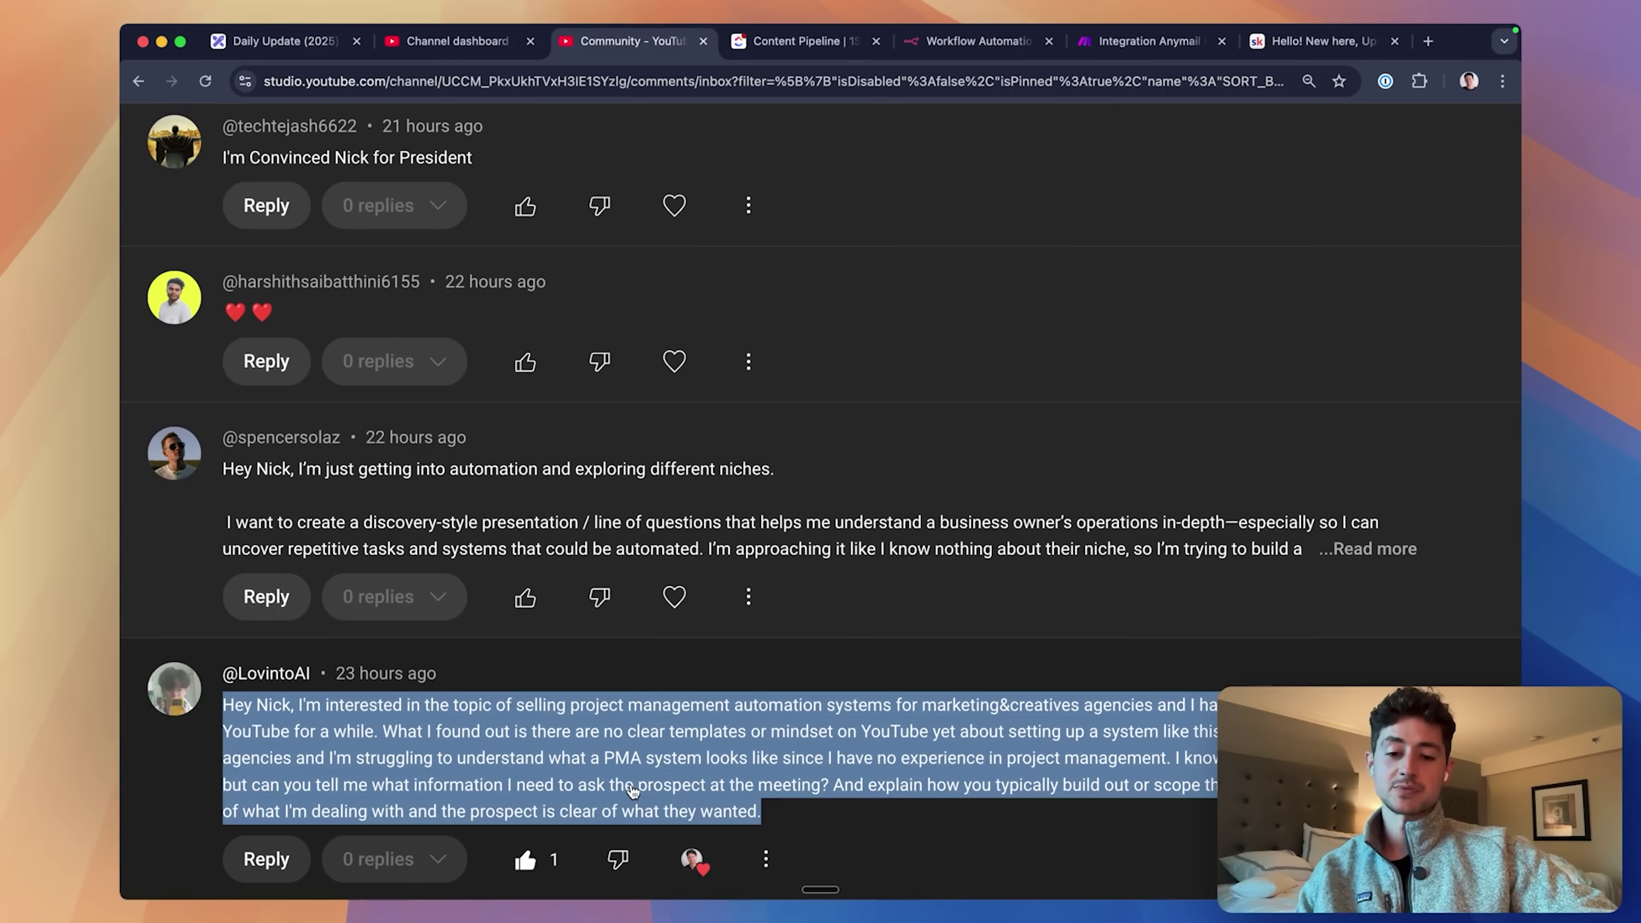
pyautogui.click(917, 652)
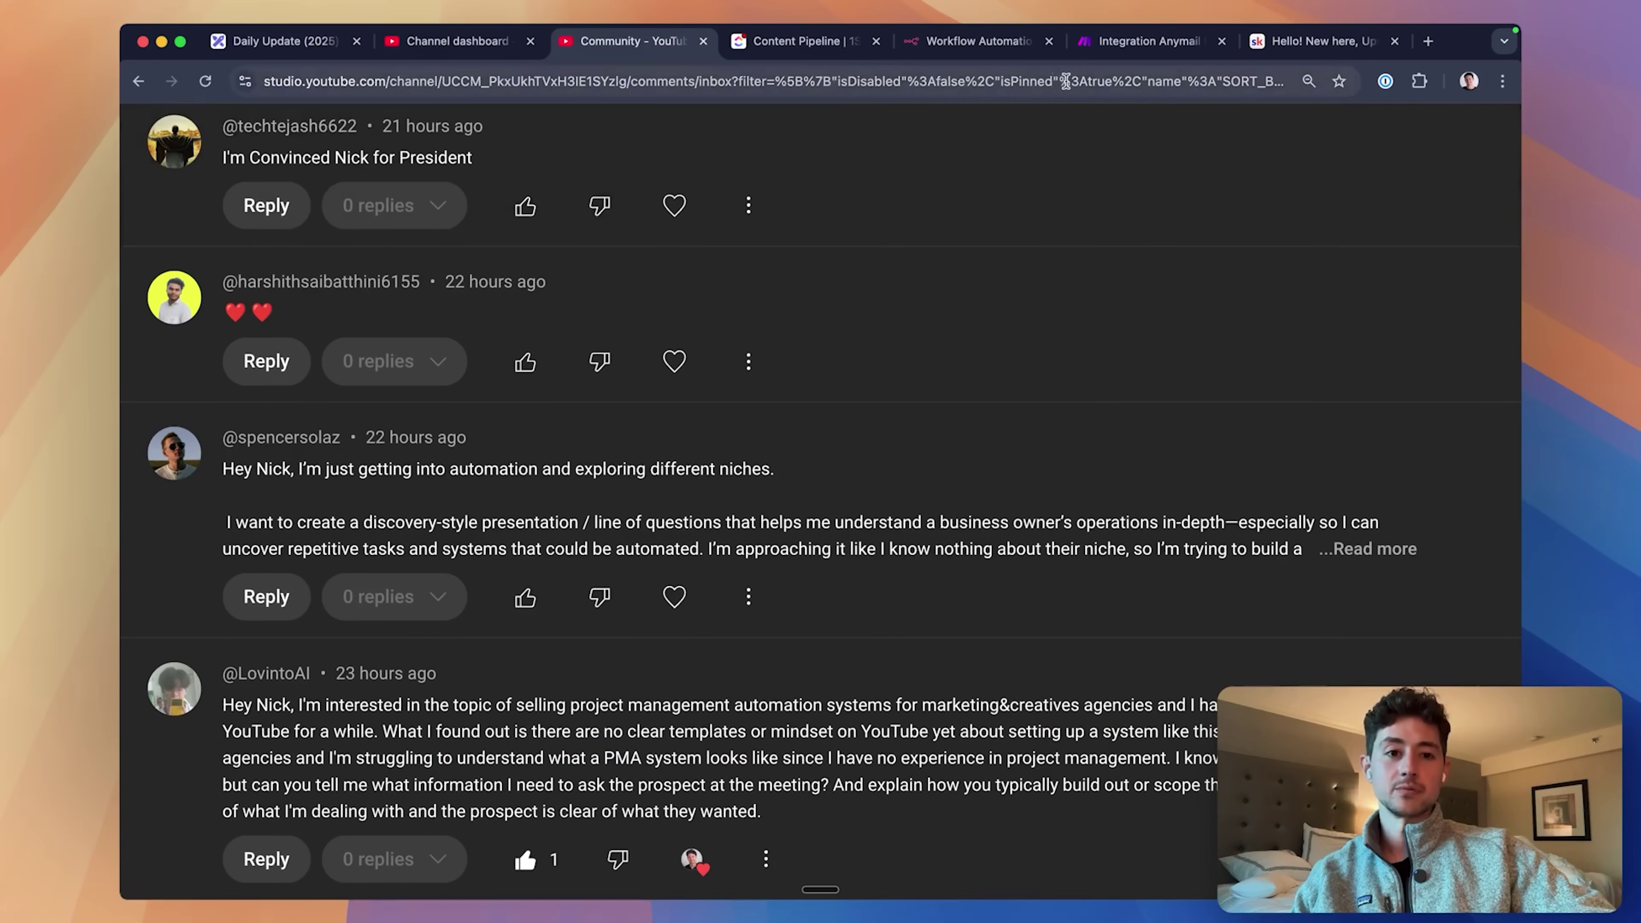
pyautogui.press('super+t')
pyautogui.write('sk')
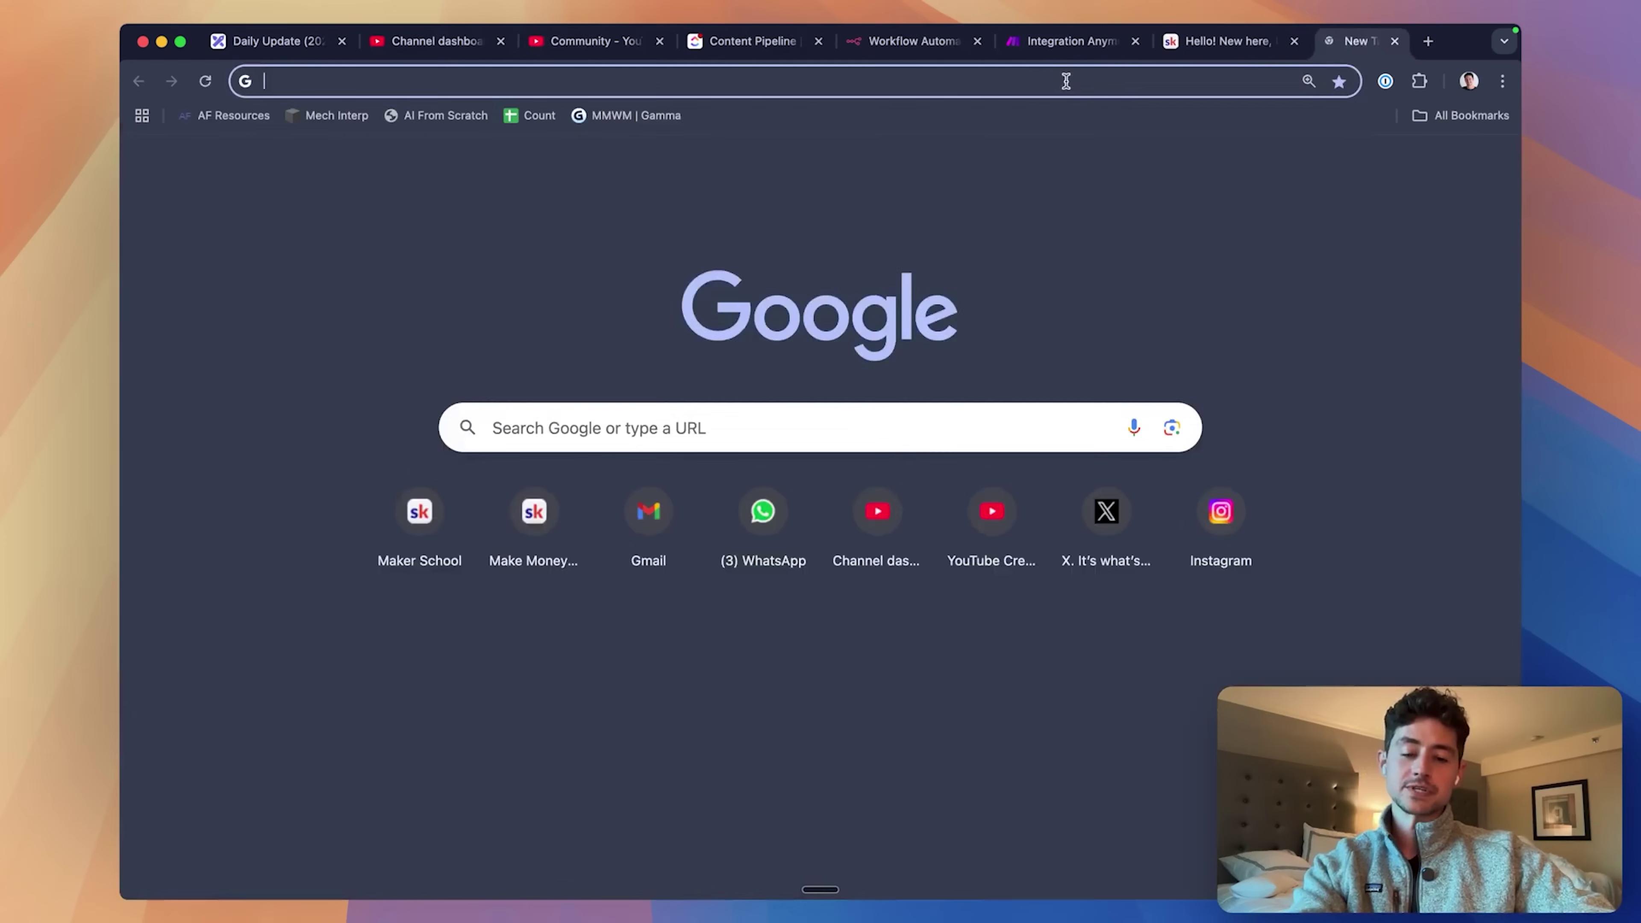
pyautogui.press('Return')
pyautogui.click(534, 188)
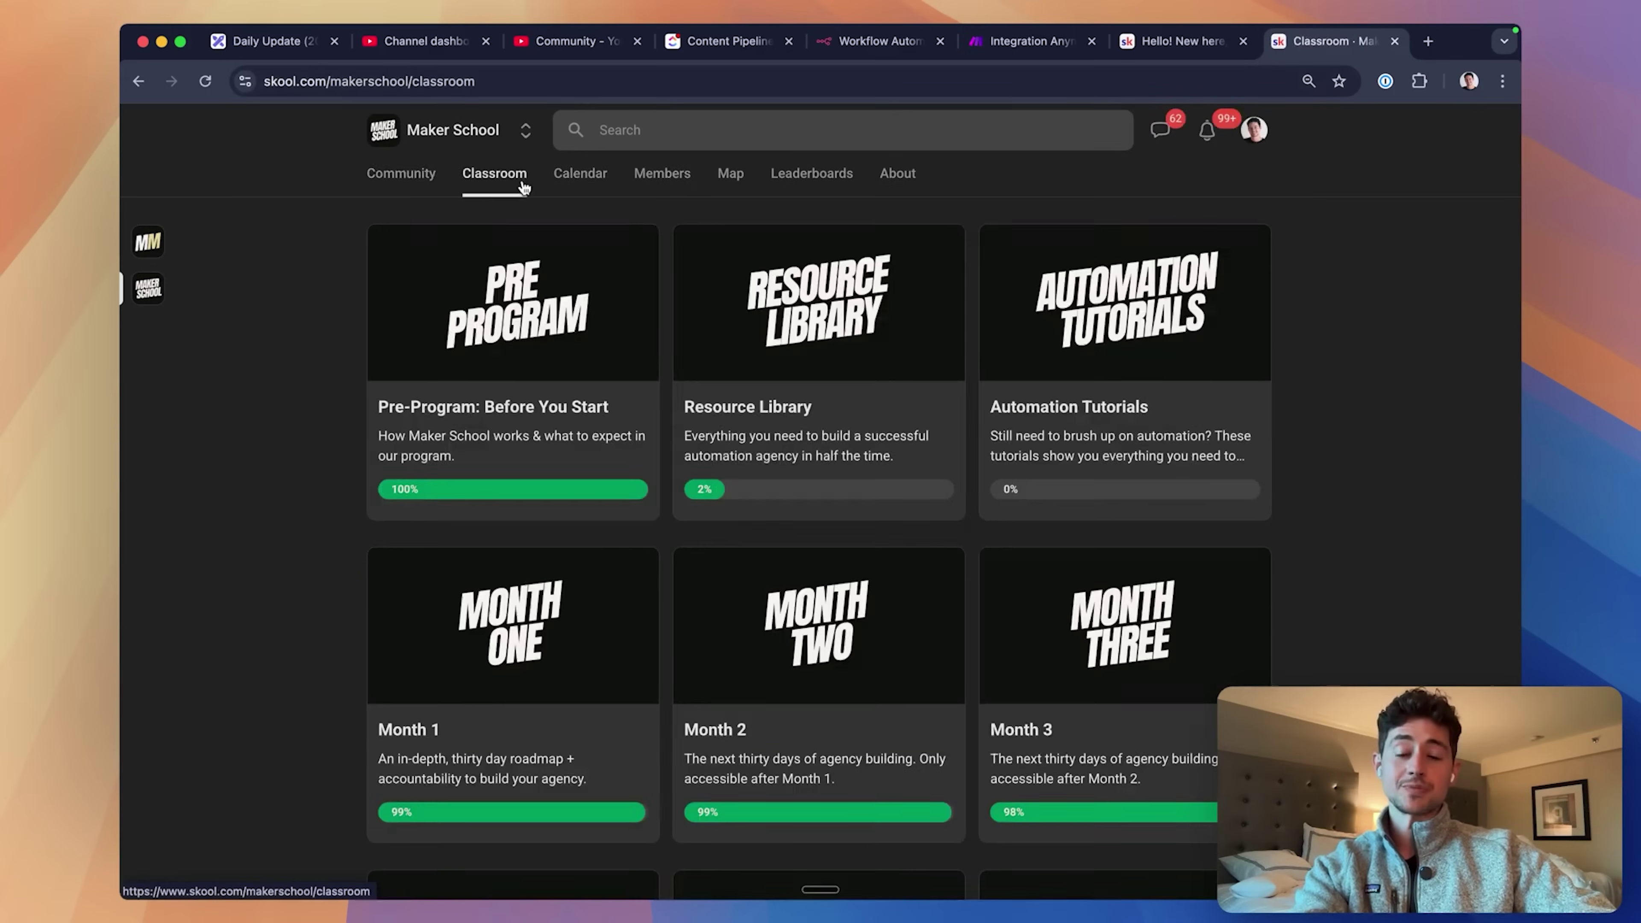
pyautogui.scroll(-1, 780, 453)
pyautogui.scroll(-7, 780, 492)
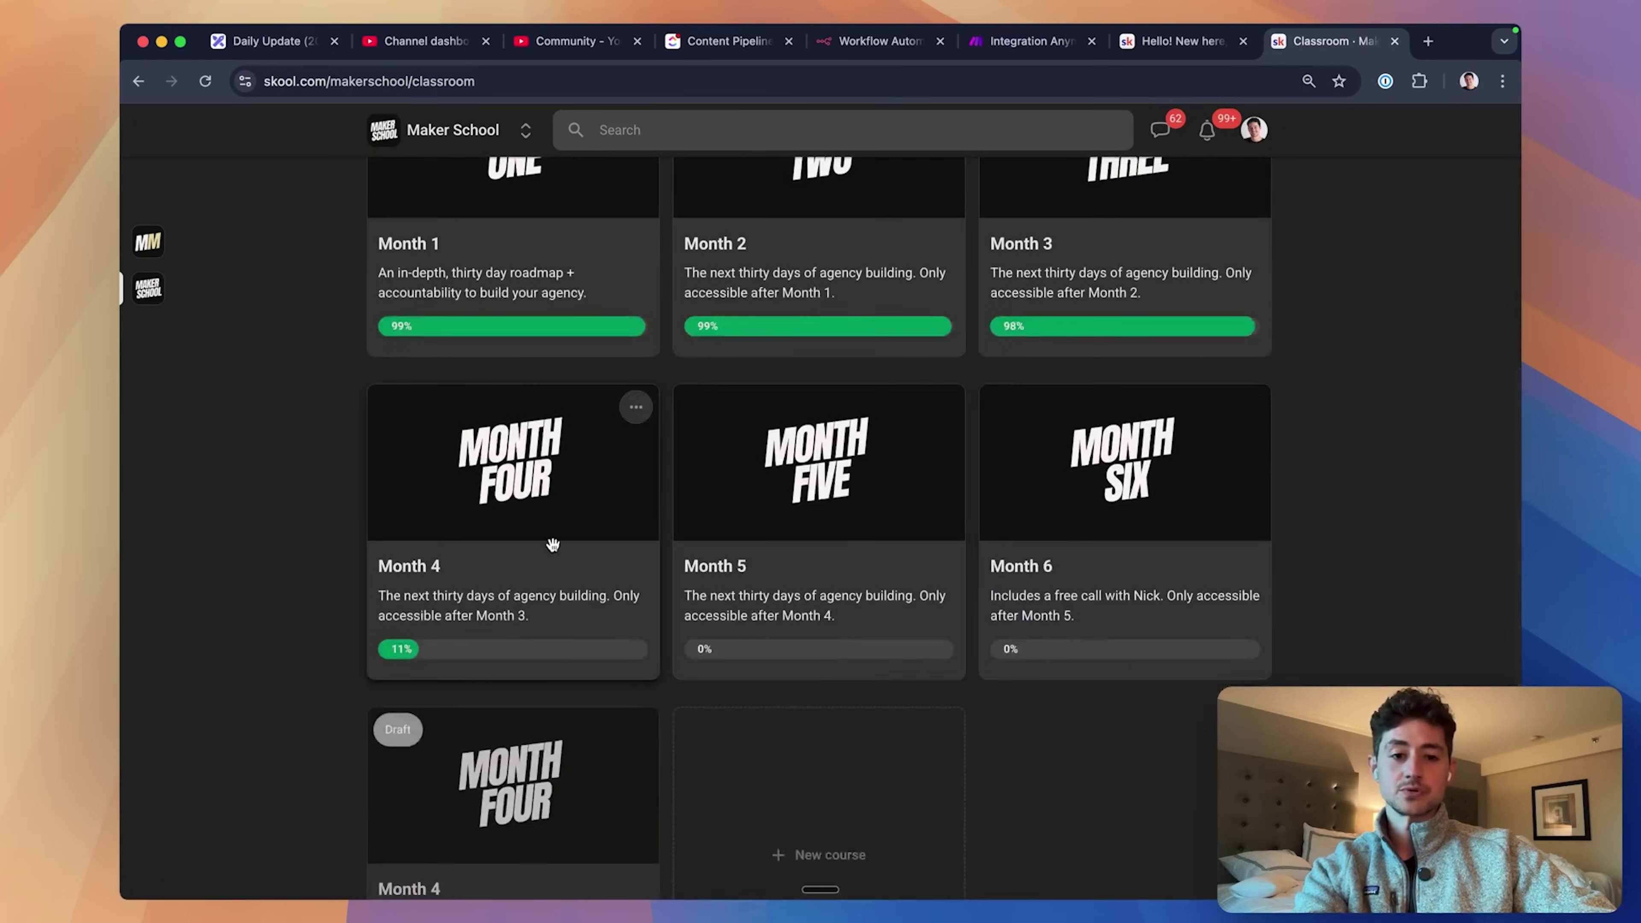
pyautogui.scroll(8, 1332, 237)
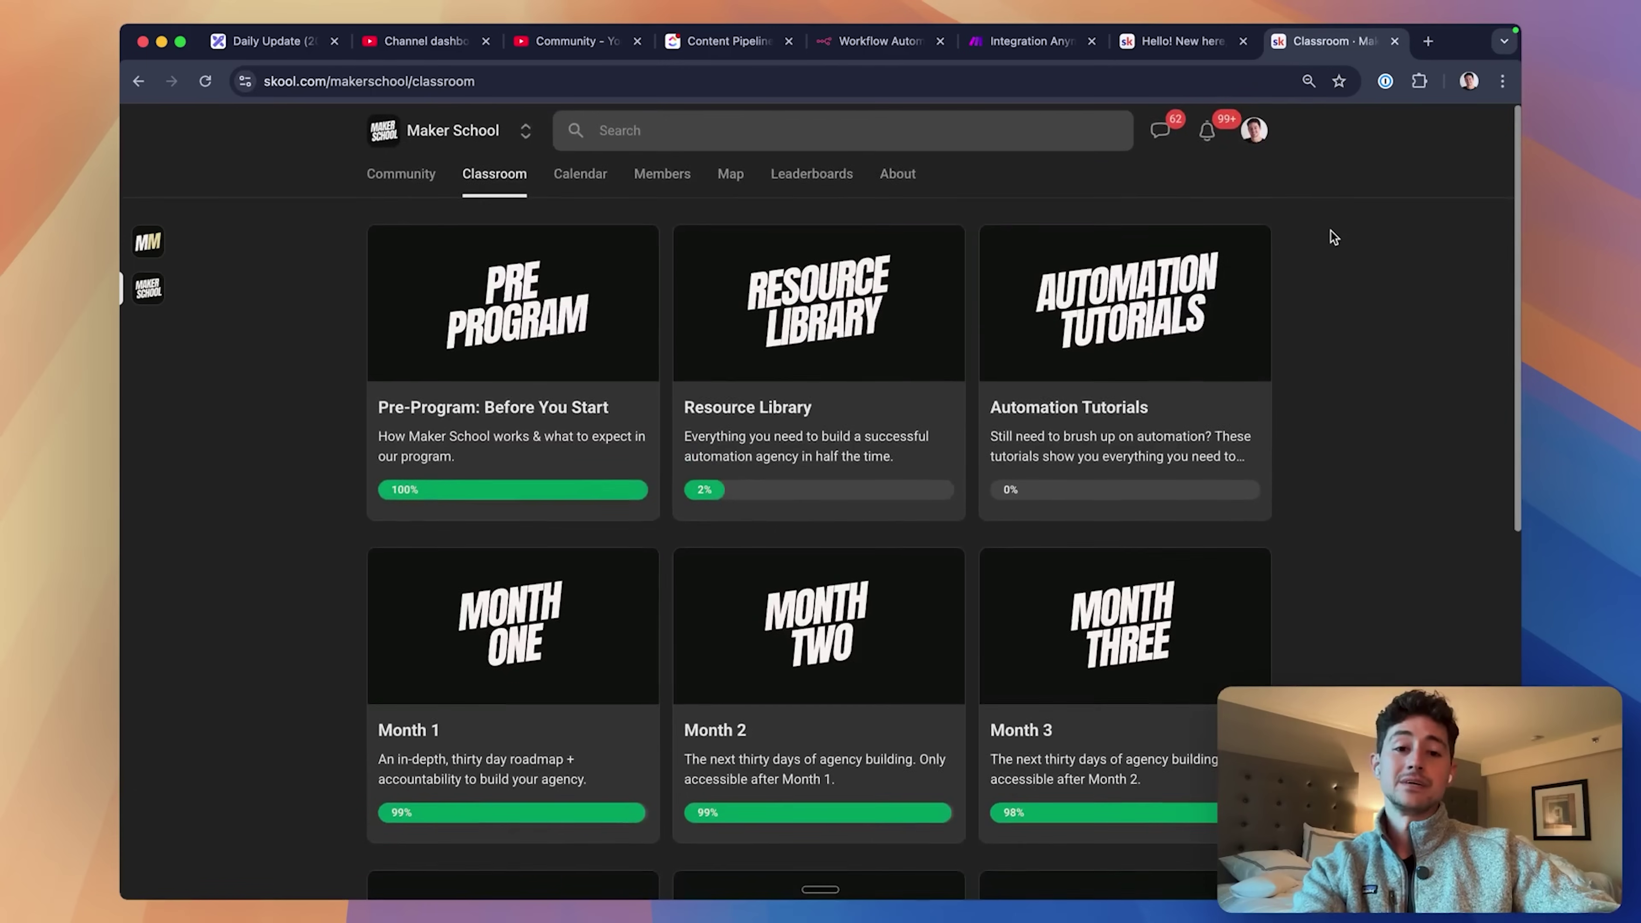
pyautogui.press('super+w')
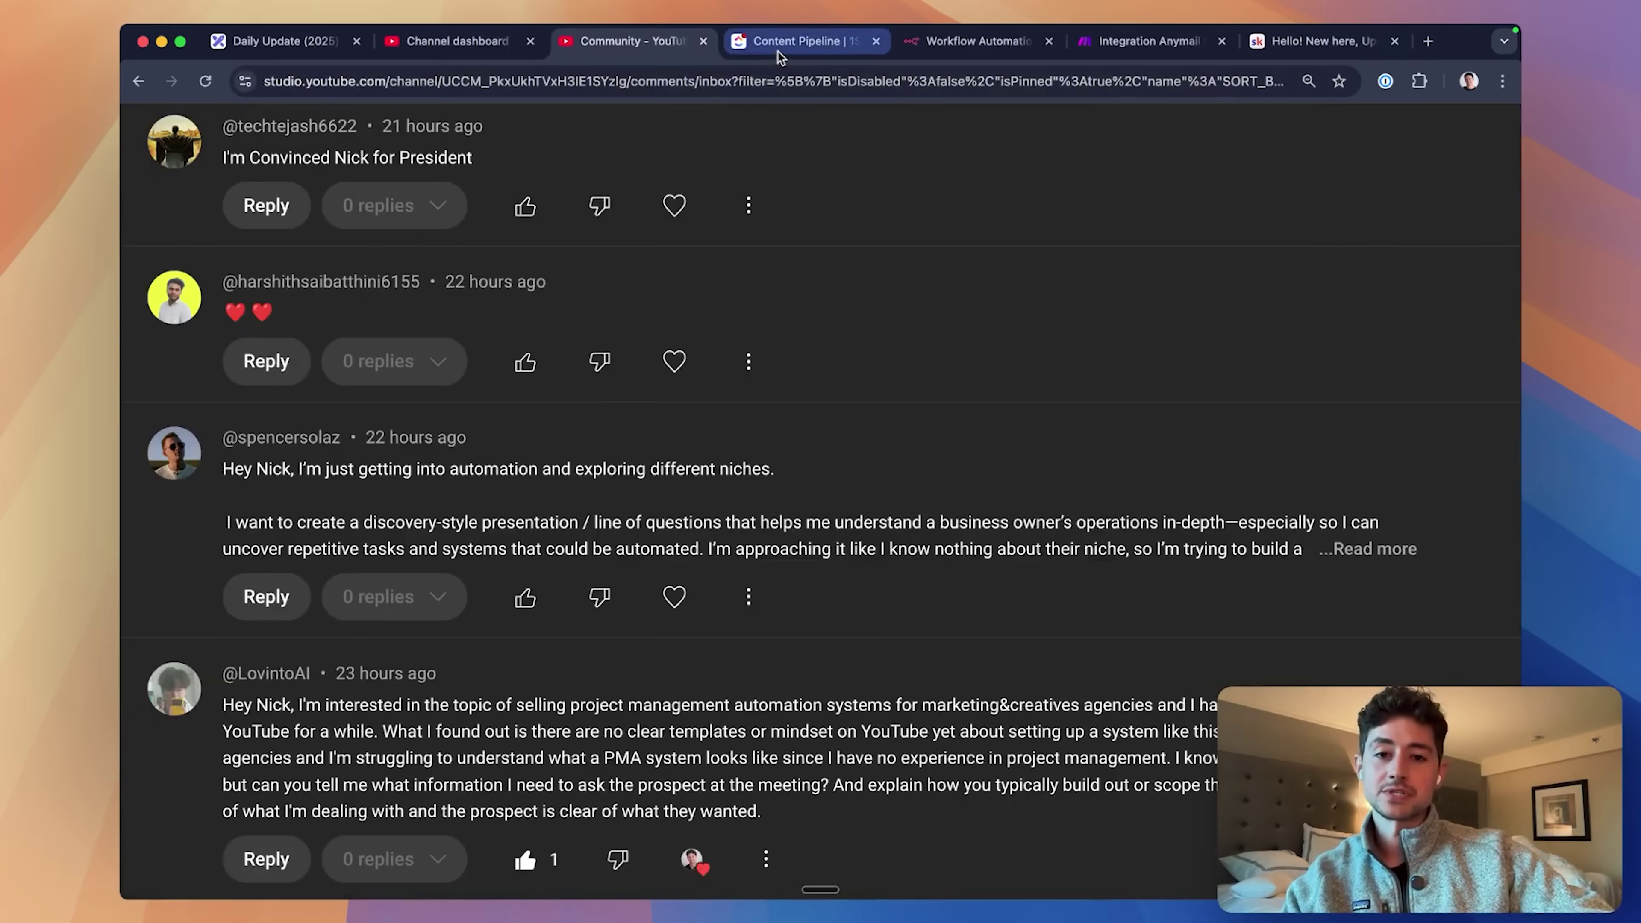
# - Open ClickUp's Content Pipeline list and widen Project Folder to show full drive.google.com links
pyautogui.click(776, 51)
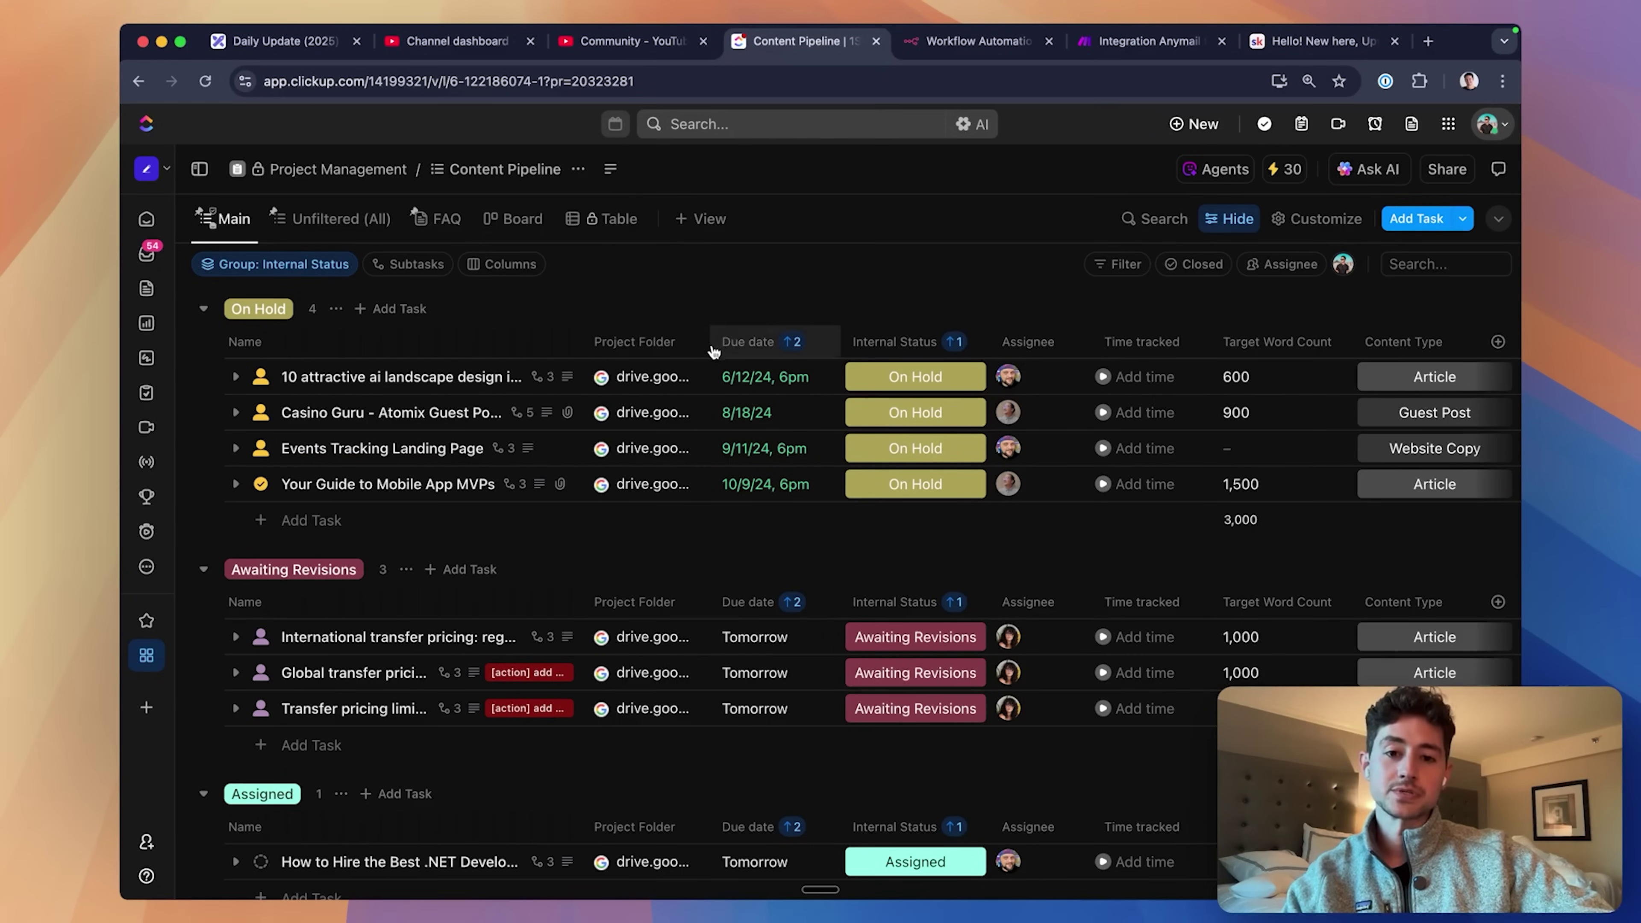
pyautogui.moveTo(712, 350); pyautogui.dragTo(783, 334)
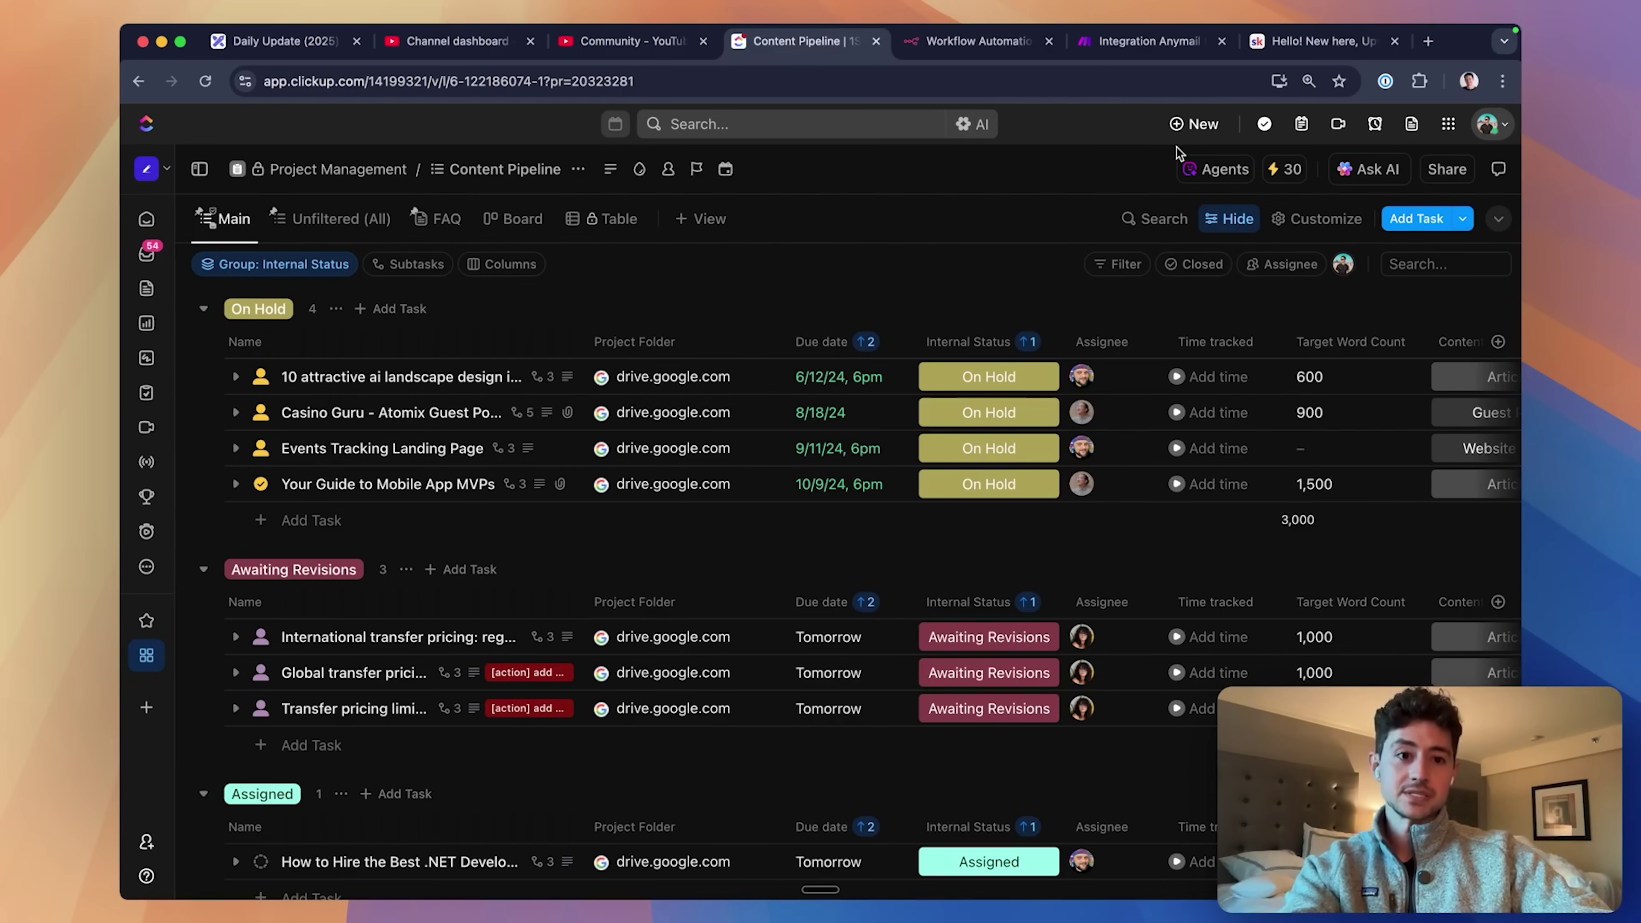
# - On the Excalidraw board, write the point '1. Stage based or subtask-based'
pyautogui.press('super+1')
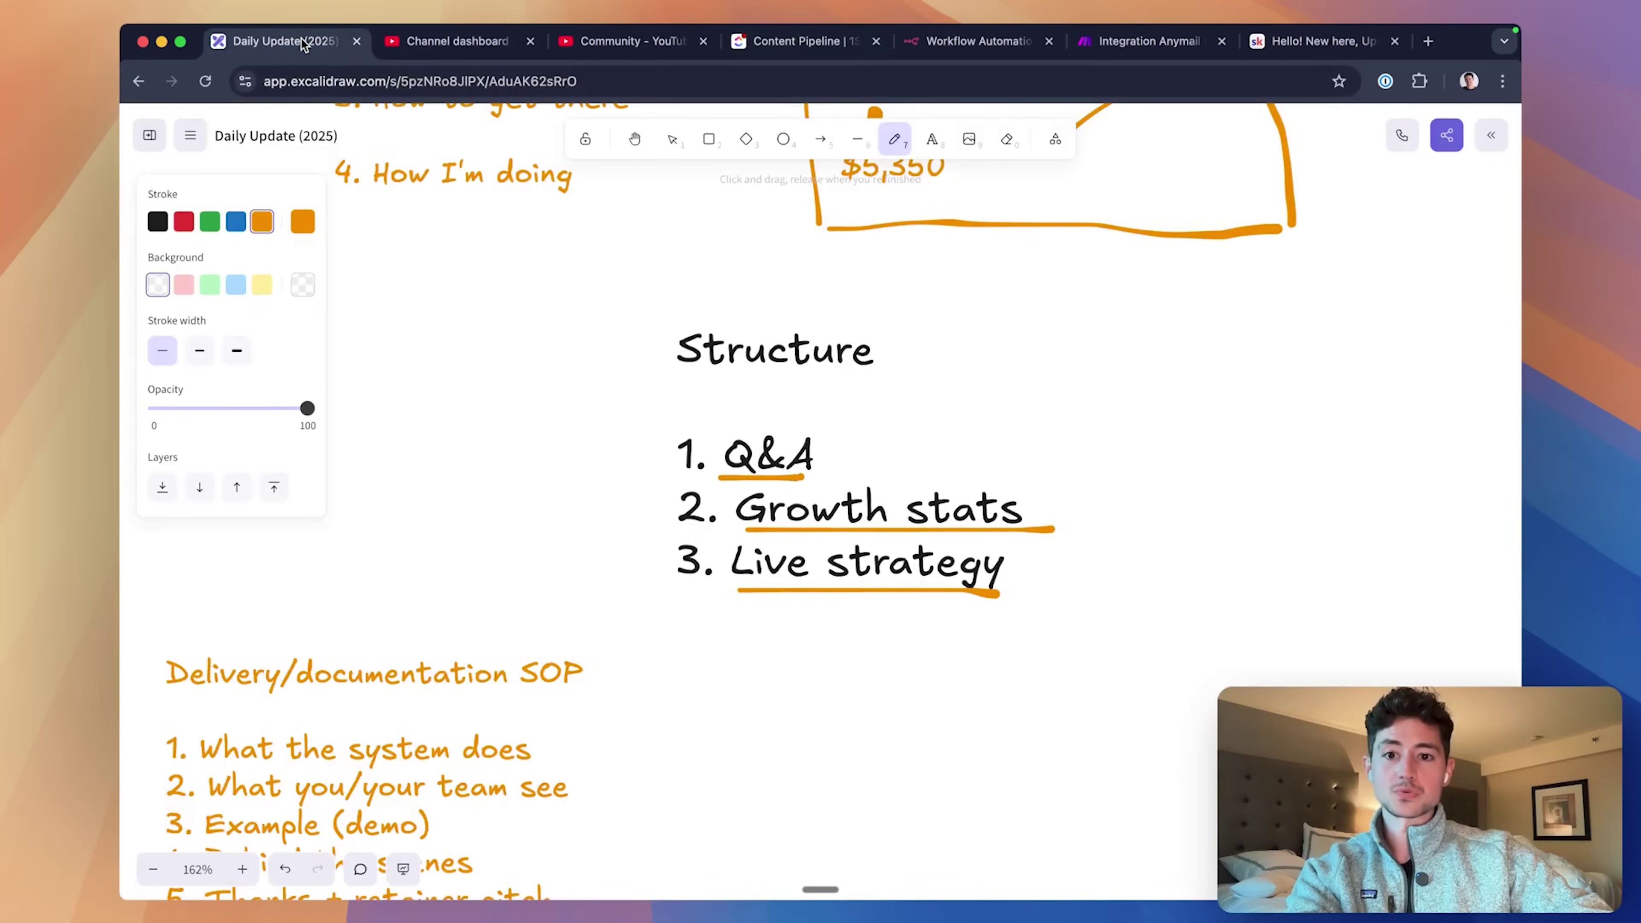
pyautogui.scroll(10, 647, 279)
pyautogui.write('1. Stage based or subtask-based')
pyautogui.press('Return')
pyautogui.press('Return')
# - Add '2. Stage based systems are for situations where projects flow *linearly* through a queue.'
pyautogui.write('2. Stage based systems are for')
pyautogui.scroll(-2, 1051, 517)
pyautogui.write('situations where projects flow linearly')
pyautogui.click(682, 454)
pyautogui.write('*')
pyautogui.click(796, 454)
pyautogui.write('* through aq')
pyautogui.press('BackSpace')
pyautogui.write('queue')
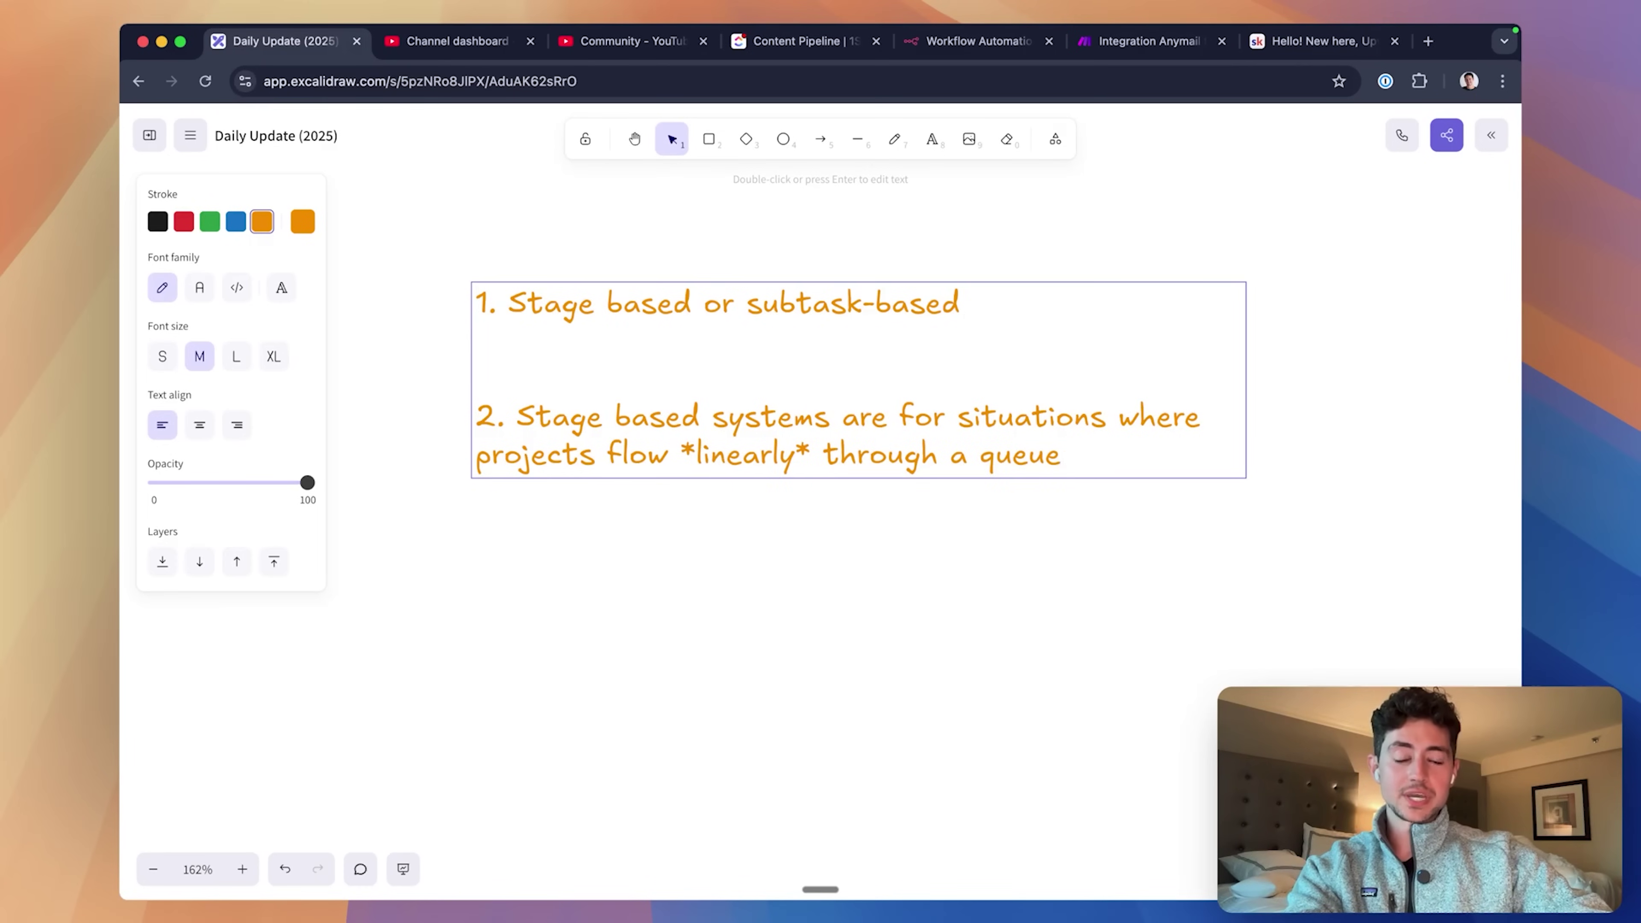
pyautogui.write('.')
pyautogui.press('Return')
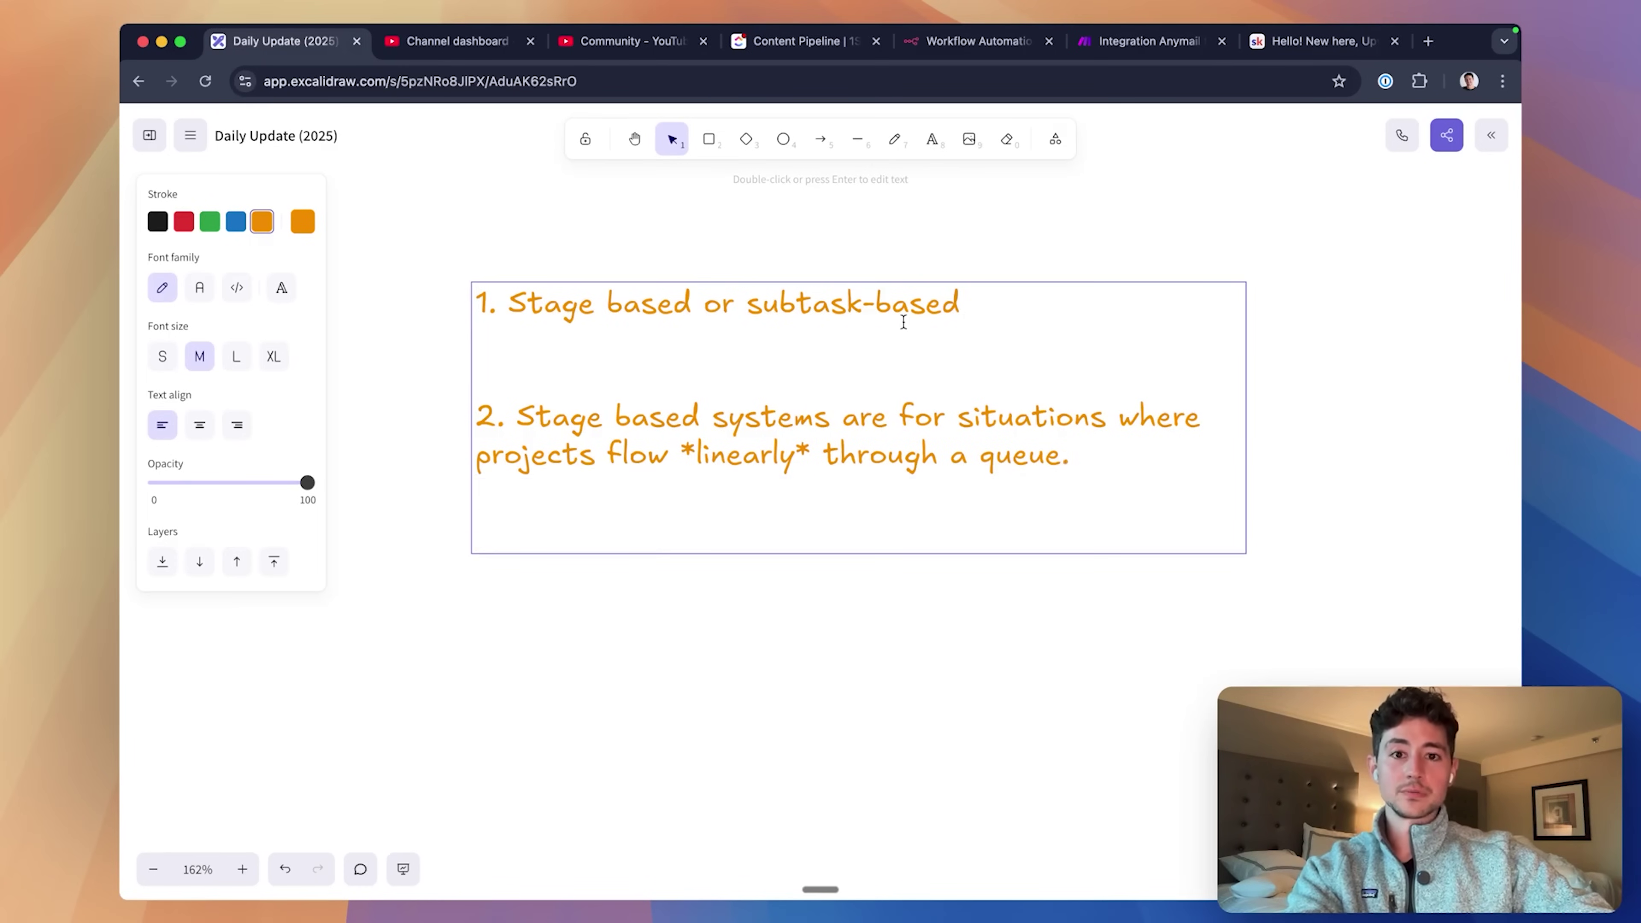
# - Review the Casino Guru task's Internal Status stages in ClickUp, then return to Excalidraw
pyautogui.click(801, 41)
pyautogui.click(989, 413)
pyautogui.scroll(-1, 1034, 573)
pyautogui.scroll(1, 1034, 574)
pyautogui.scroll(-1, 1034, 573)
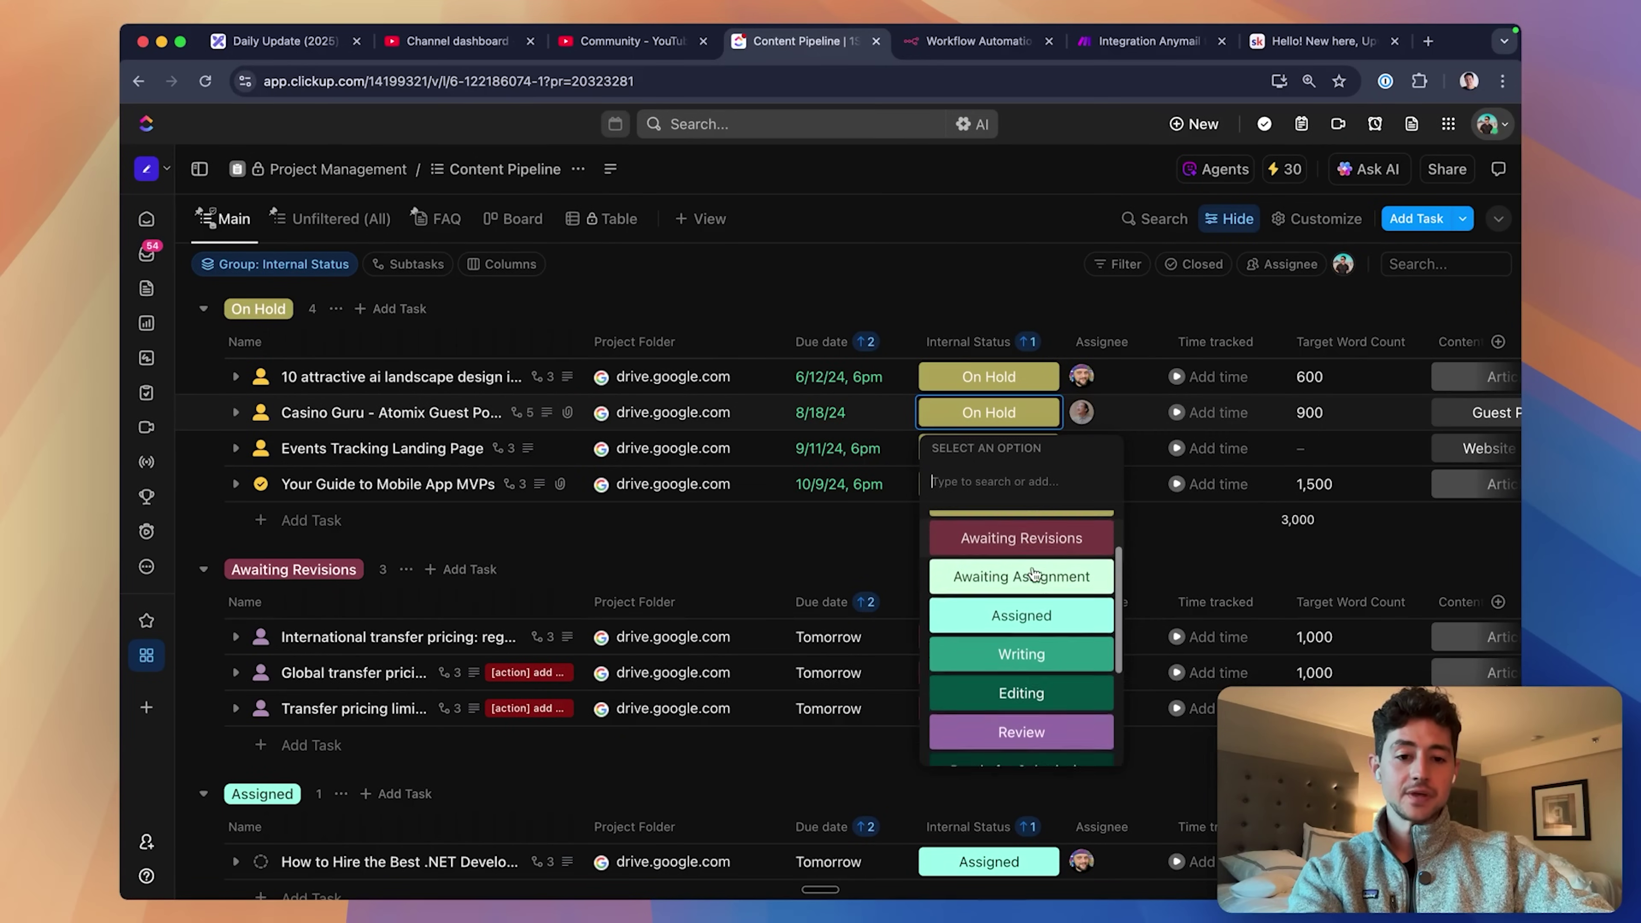
pyautogui.scroll(-3, 1033, 573)
pyautogui.scroll(3, 1034, 573)
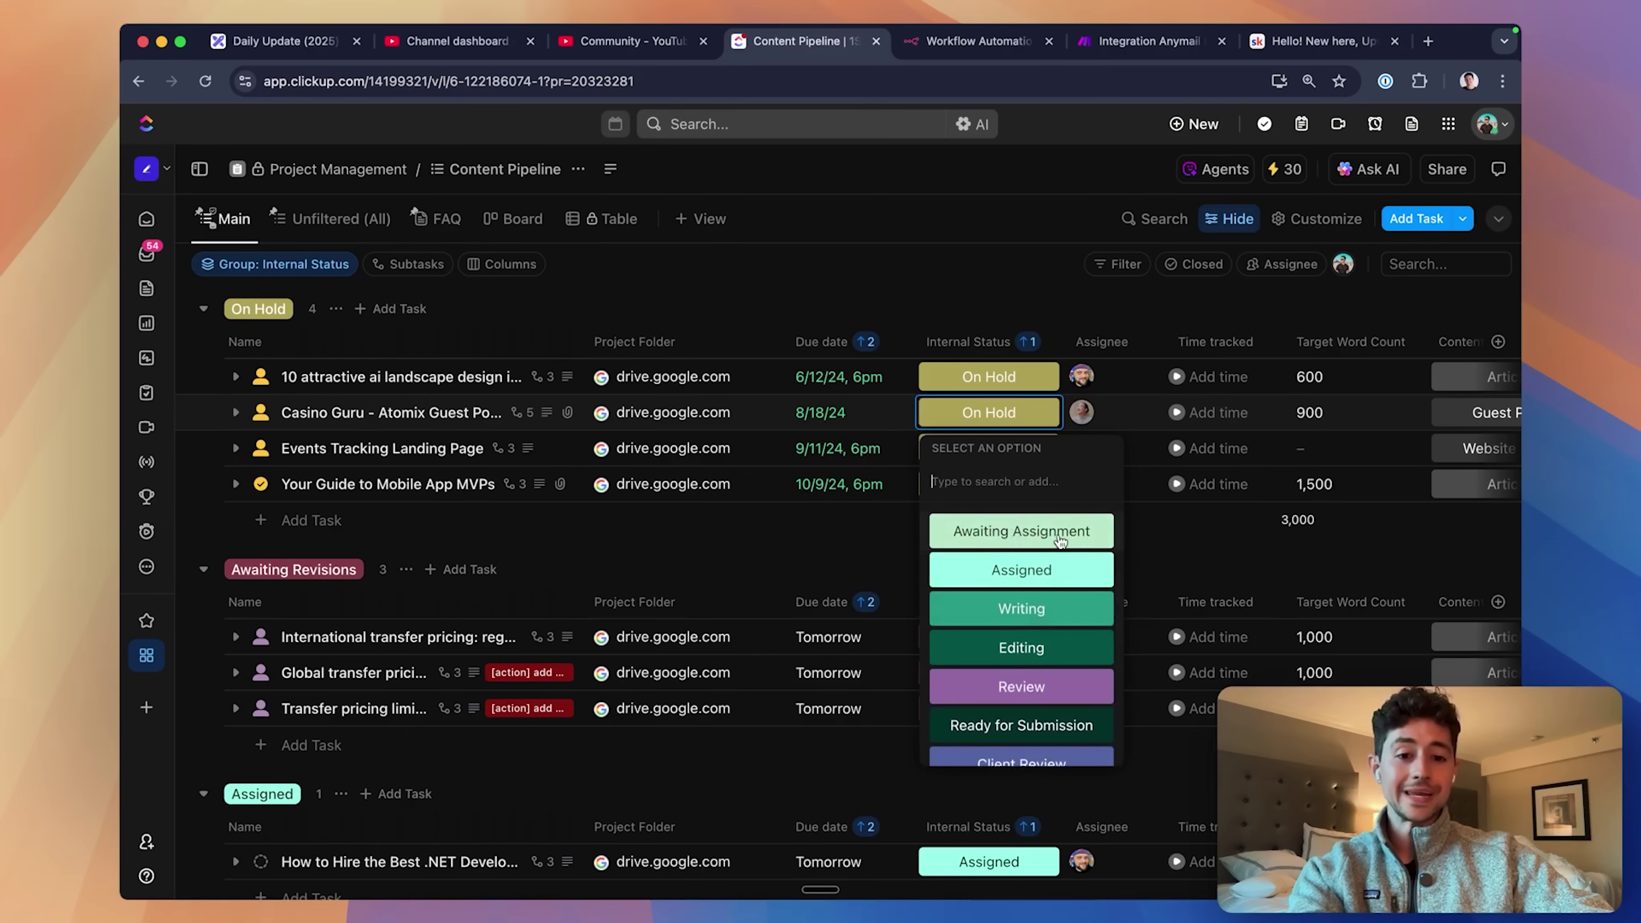
pyautogui.scroll(-2, 1027, 539)
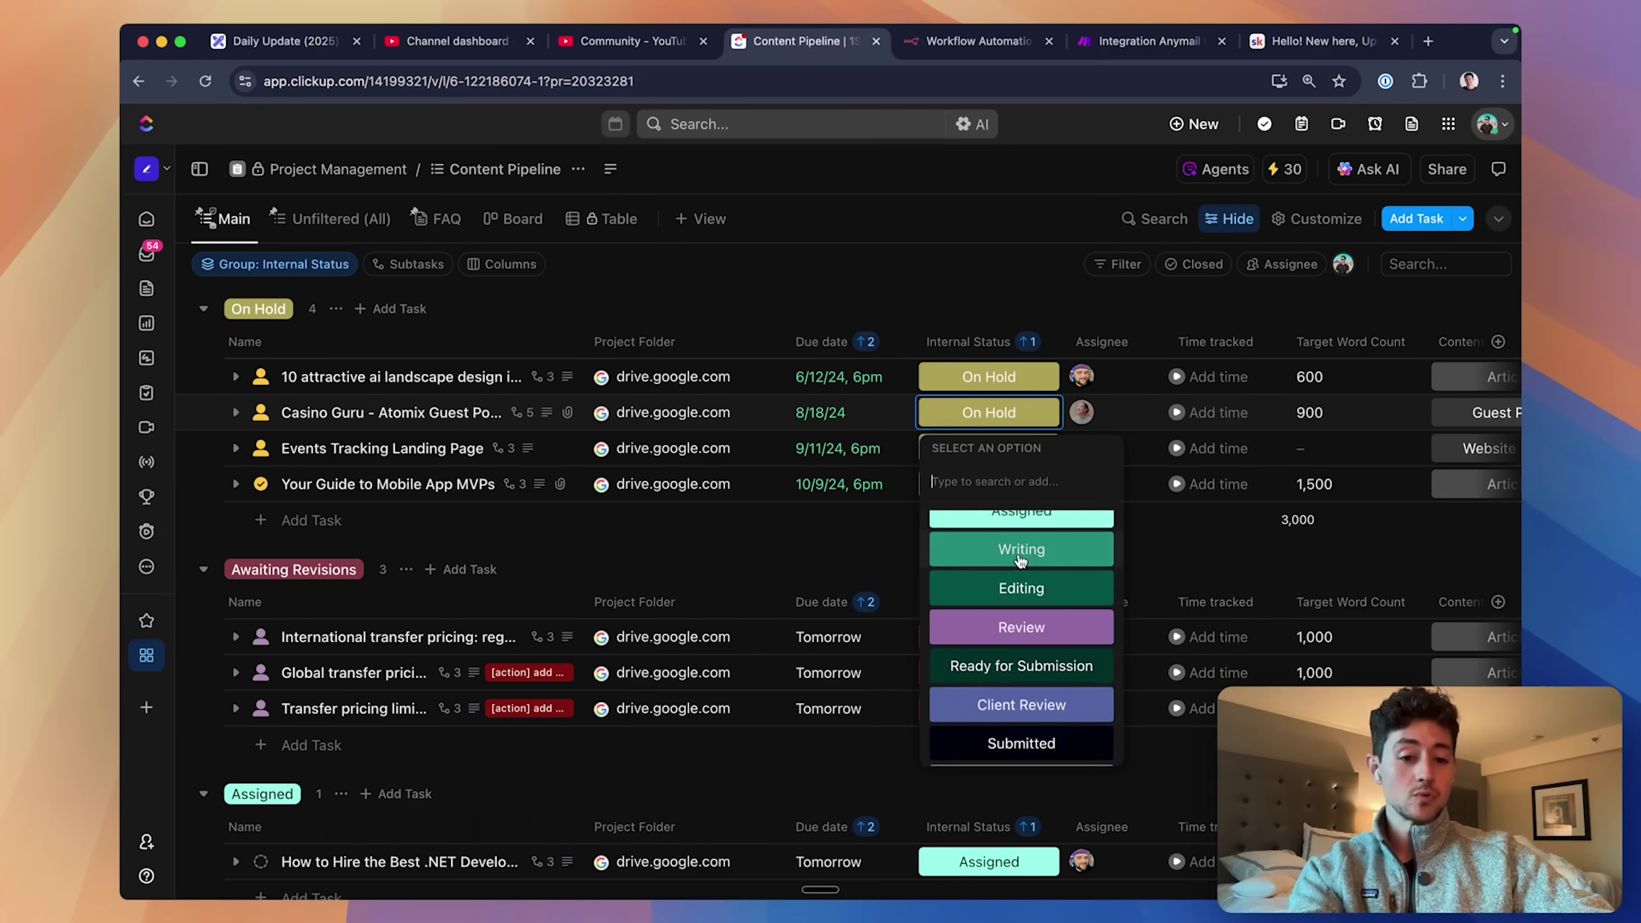
pyautogui.scroll(-1, 1021, 561)
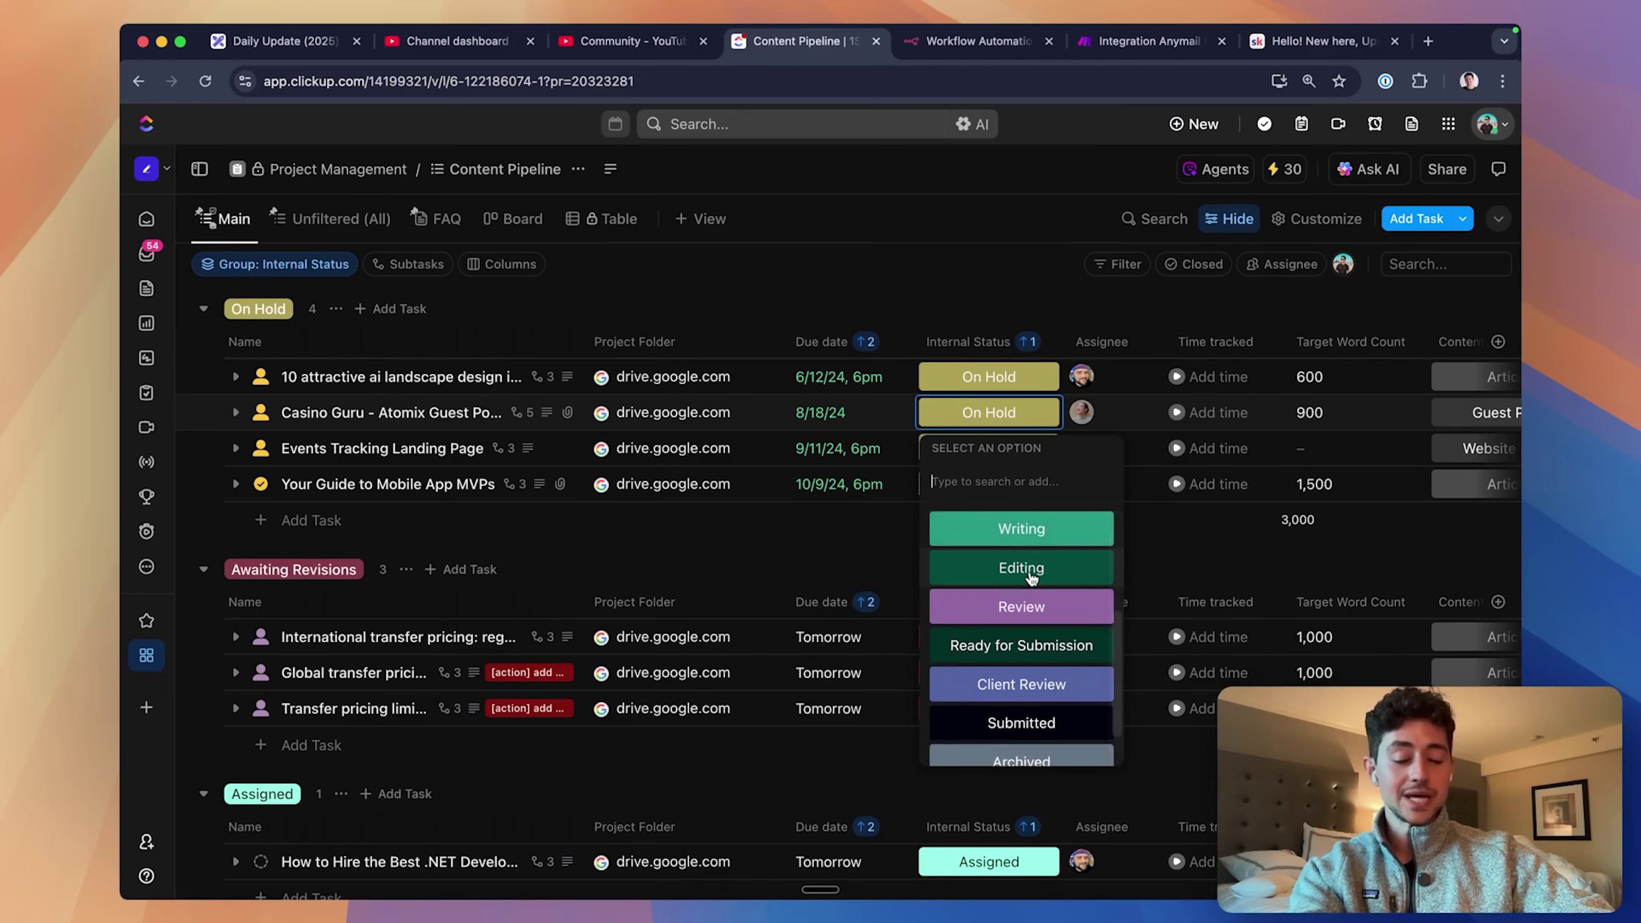
pyautogui.scroll(-1, 1031, 577)
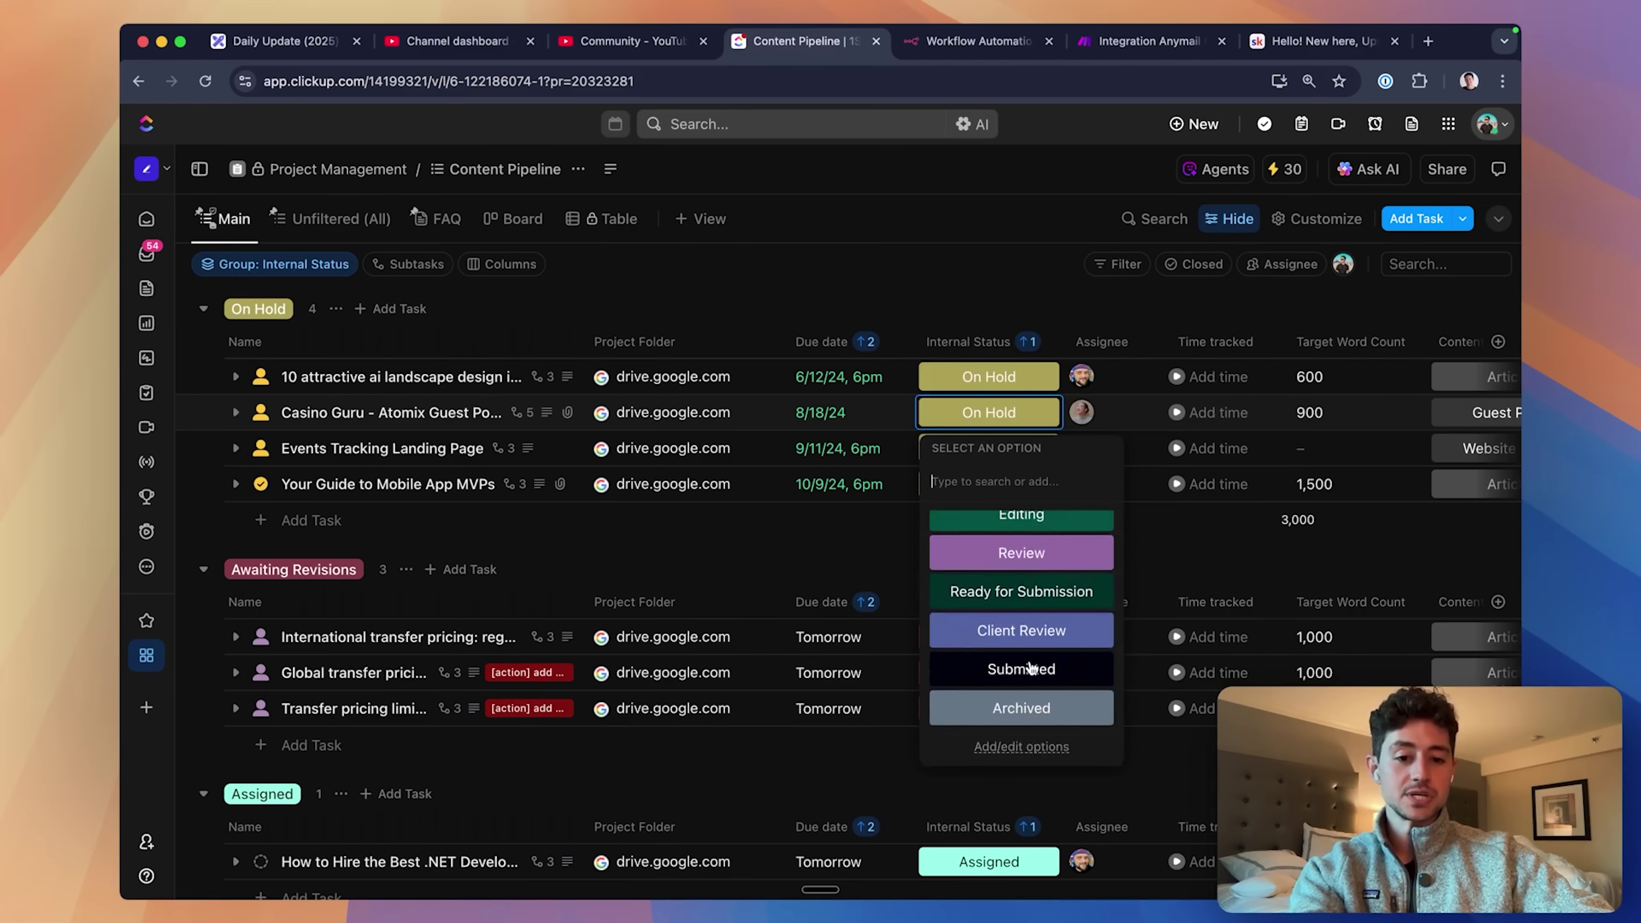
pyautogui.scroll(3, 1031, 668)
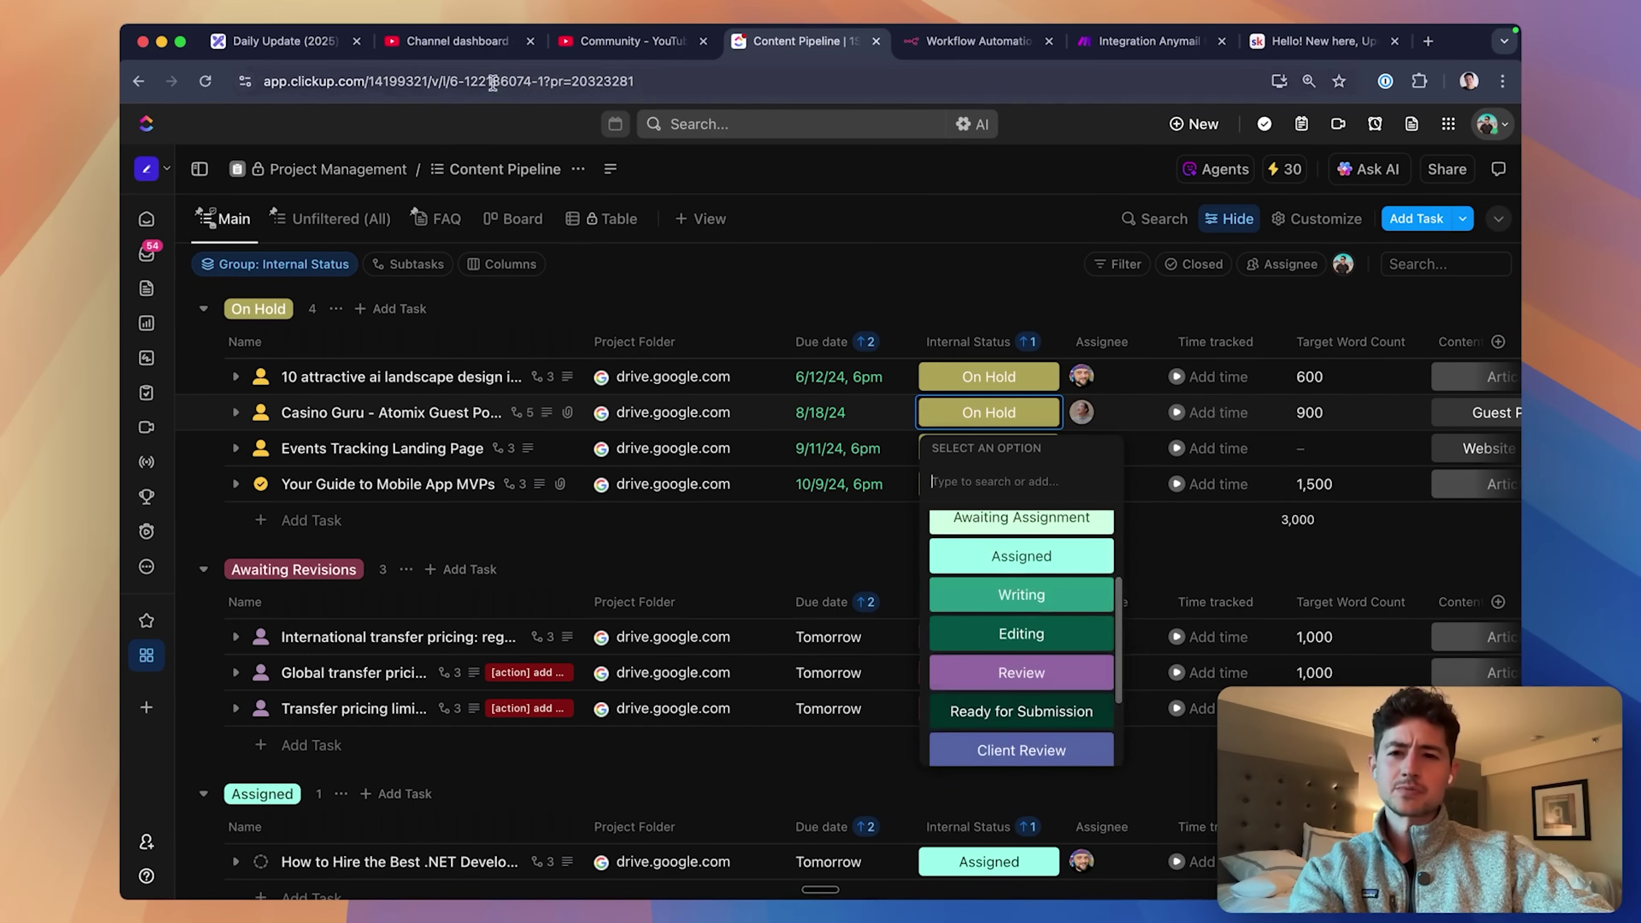
pyautogui.click(303, 45)
# - List Assigned, Writing, Editing, Ready for Submission and Submitted on separate lines below point 2
pyautogui.scroll(-1, 657, 494)
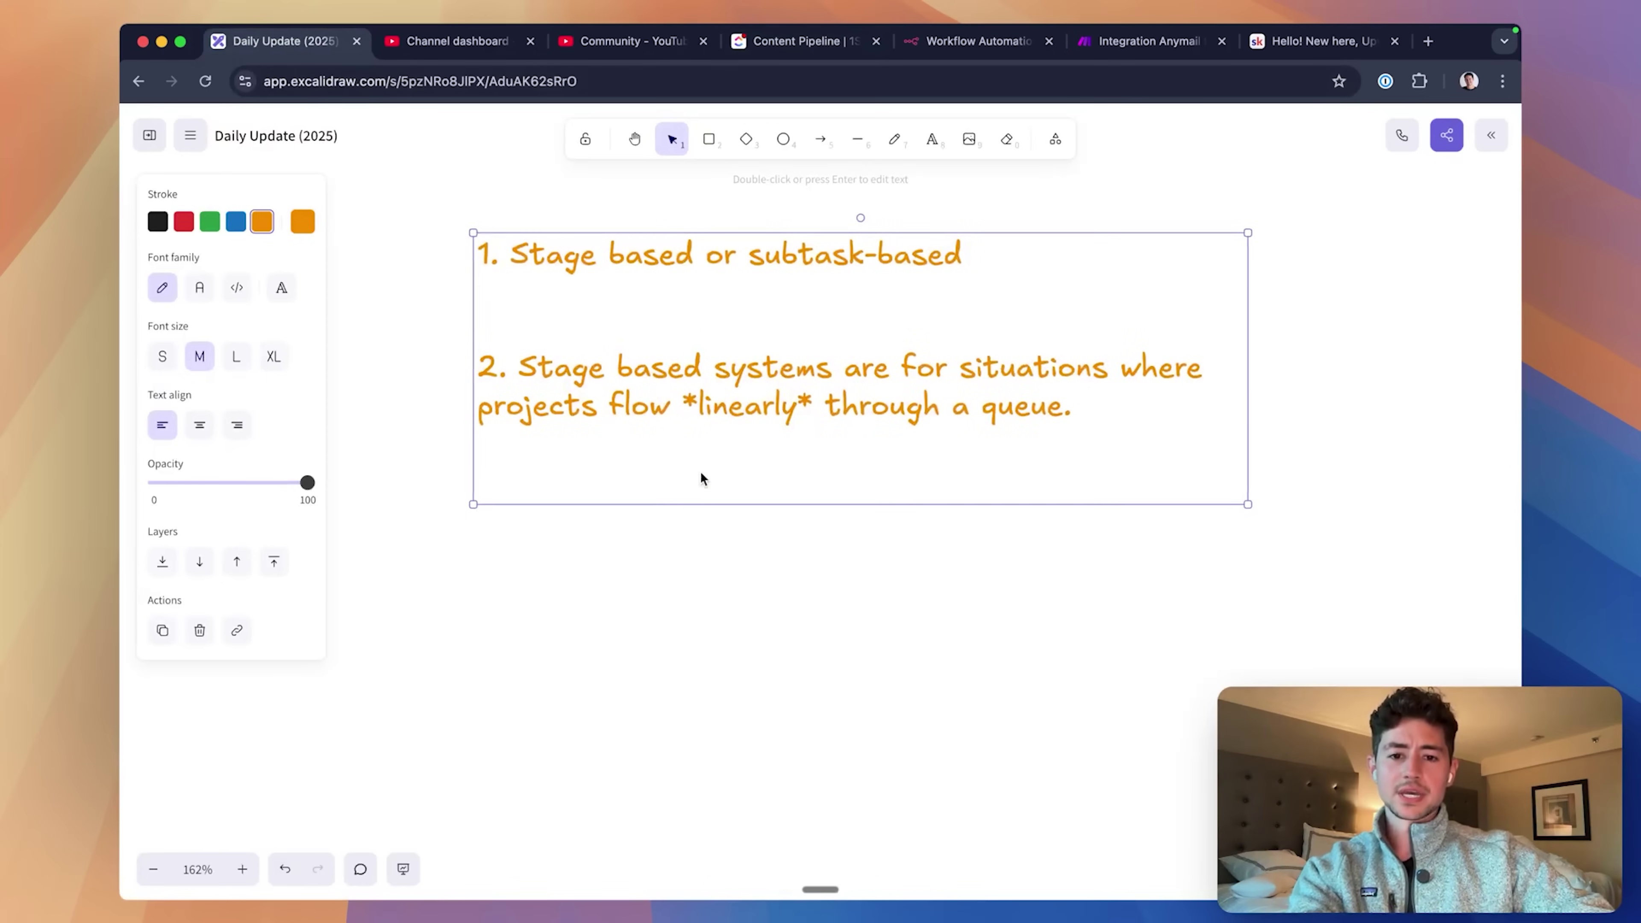
pyautogui.doubleClick(1084, 400)
pyautogui.click(1078, 402)
pyautogui.press('Return')
pyautogui.press('Return')
pyautogui.write('Assigned')
pyautogui.press('Return')
pyautogui.write('Writing')
pyautogui.press('Return')
pyautogui.write('Editing')
pyautogui.press('Return')
pyautogui.write('Ready for Submission')
pyautogui.press('Return')
pyautogui.write('Submitted')
pyautogui.scroll(3, 517, 749)
pyautogui.click(549, 738)
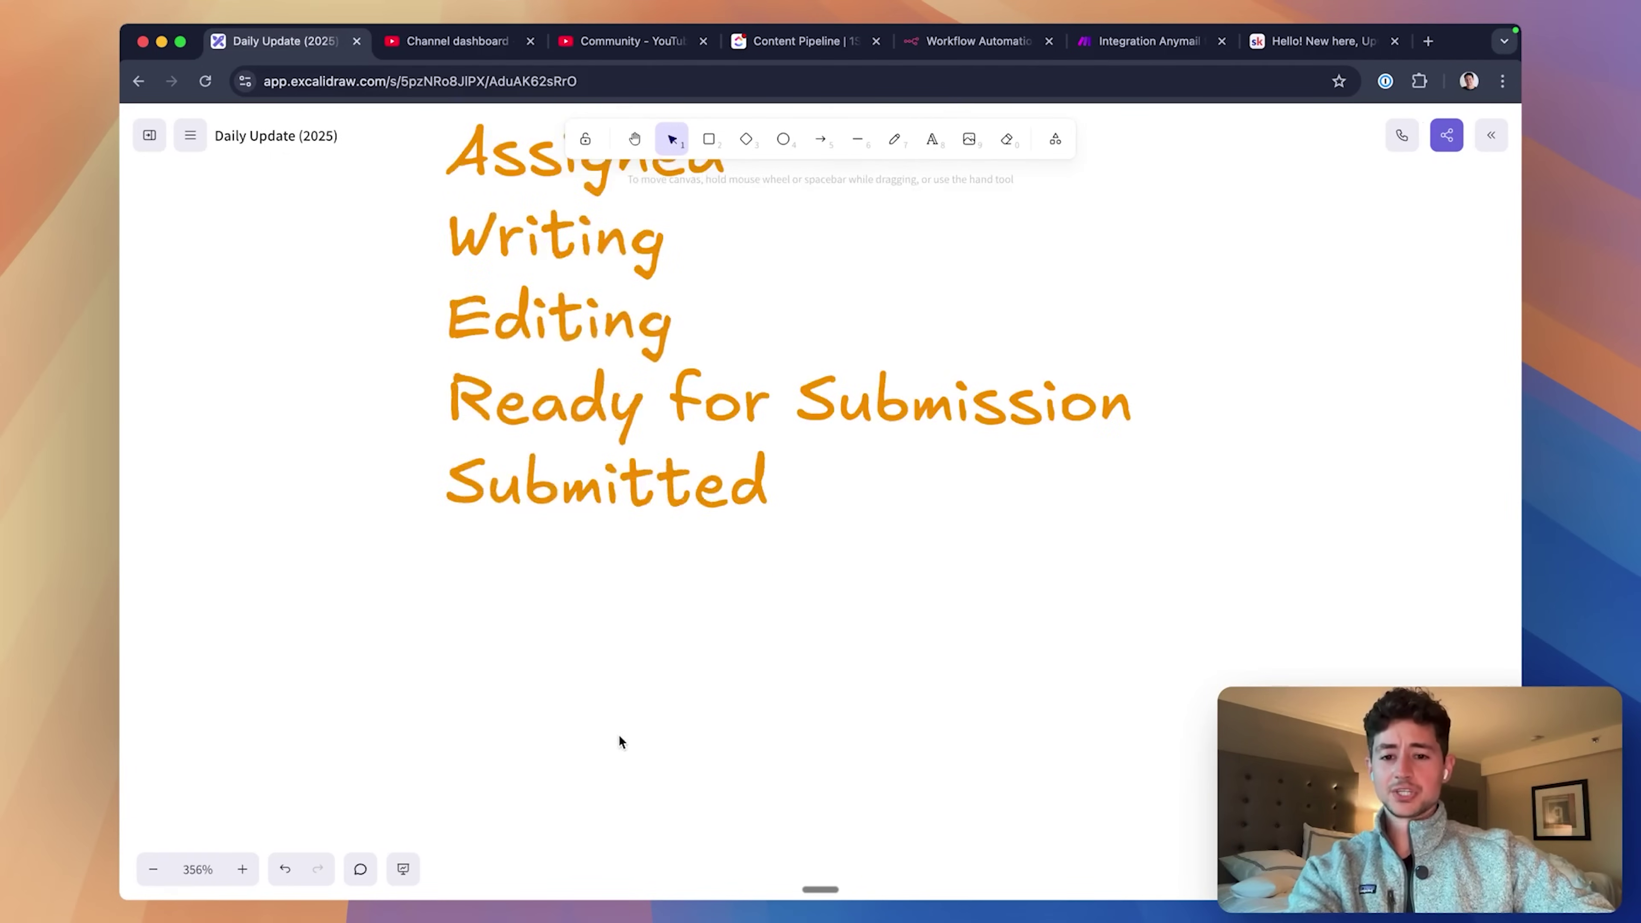
# - Draw a temporary green brace beside the stage list, then clear it
pyautogui.scroll(3, 646, 453)
pyautogui.press('super+alt+a')
pyautogui.moveTo(492, 244)
pyautogui.mouseDown()
pyautogui.moveTo(443, 413)
pyautogui.moveTo(477, 588)
pyautogui.mouseUp()
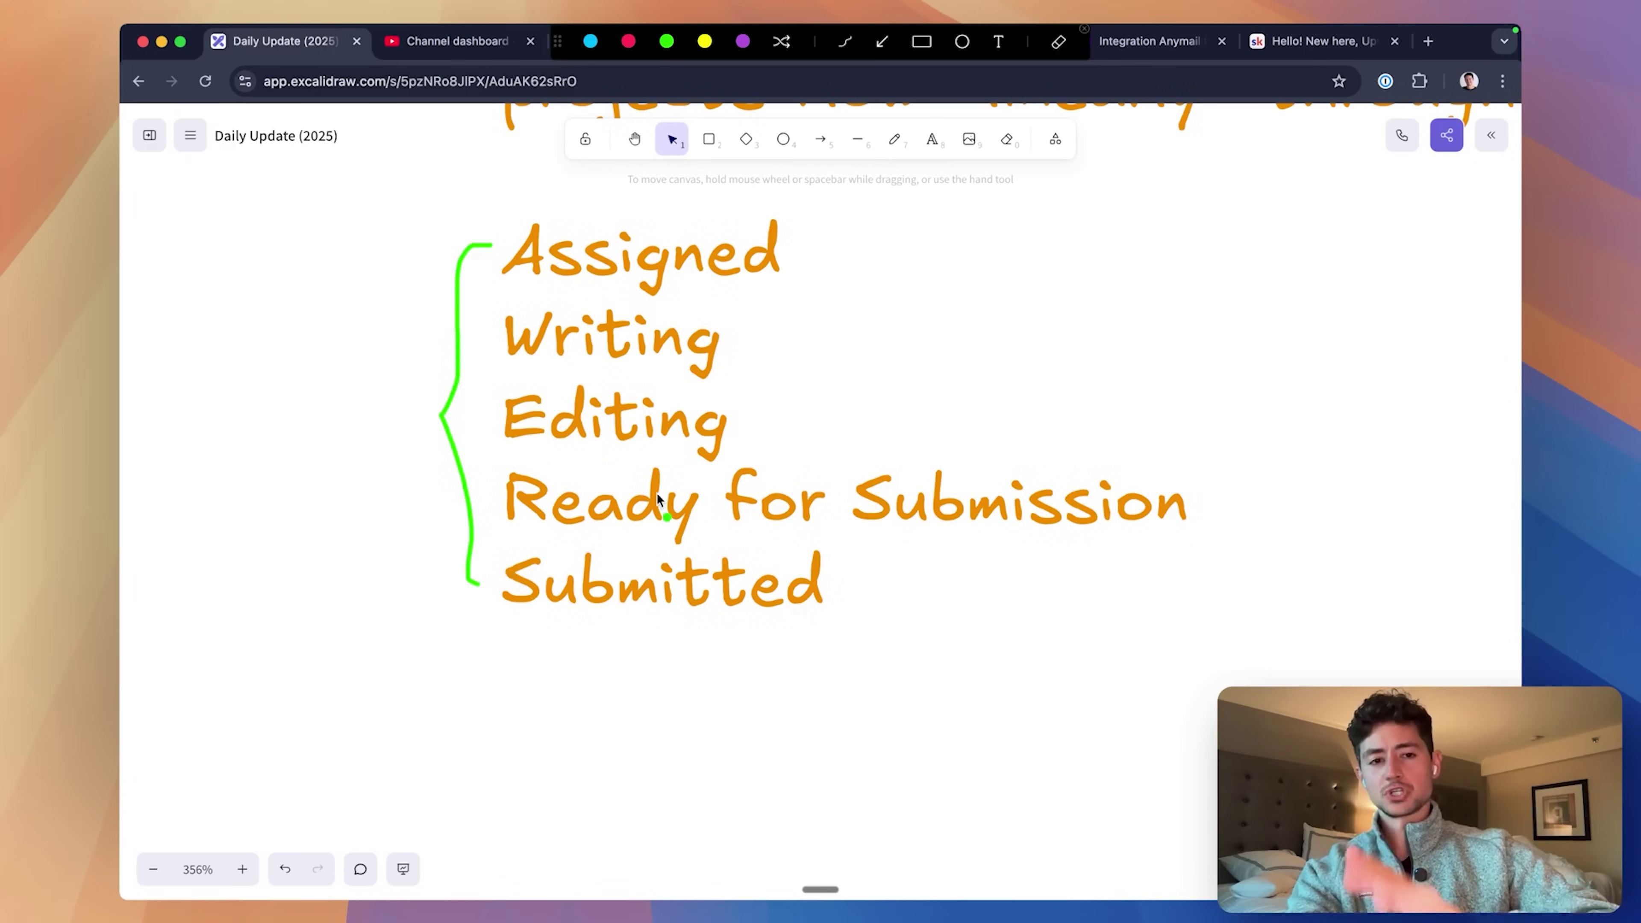
pyautogui.press('Escape')
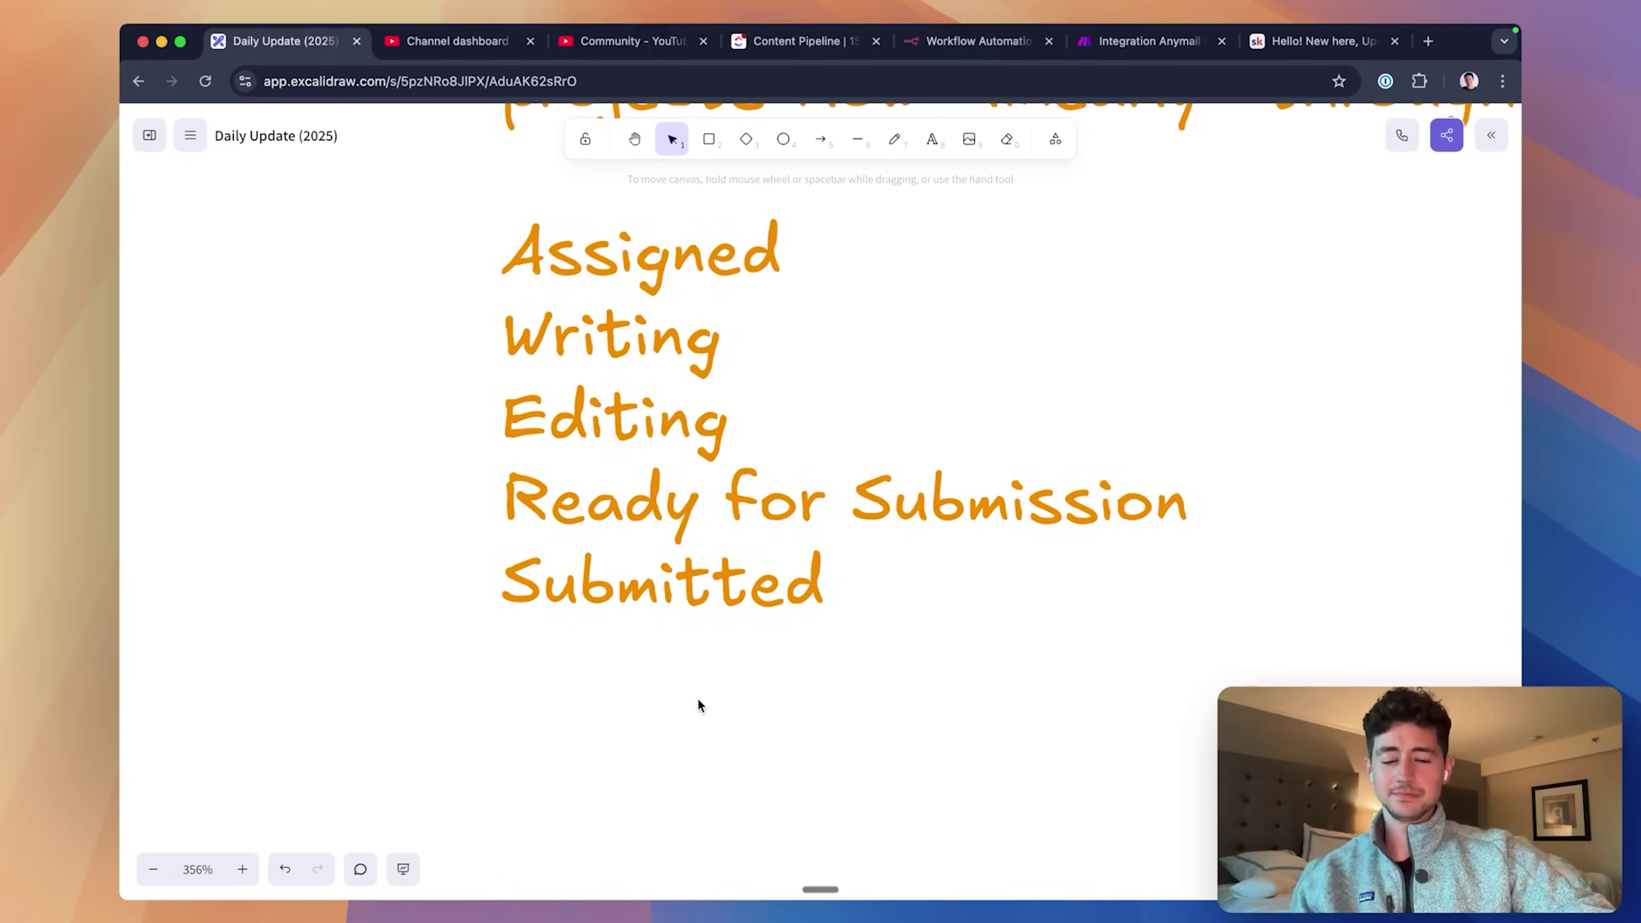
pyautogui.scroll(-10, 698, 698)
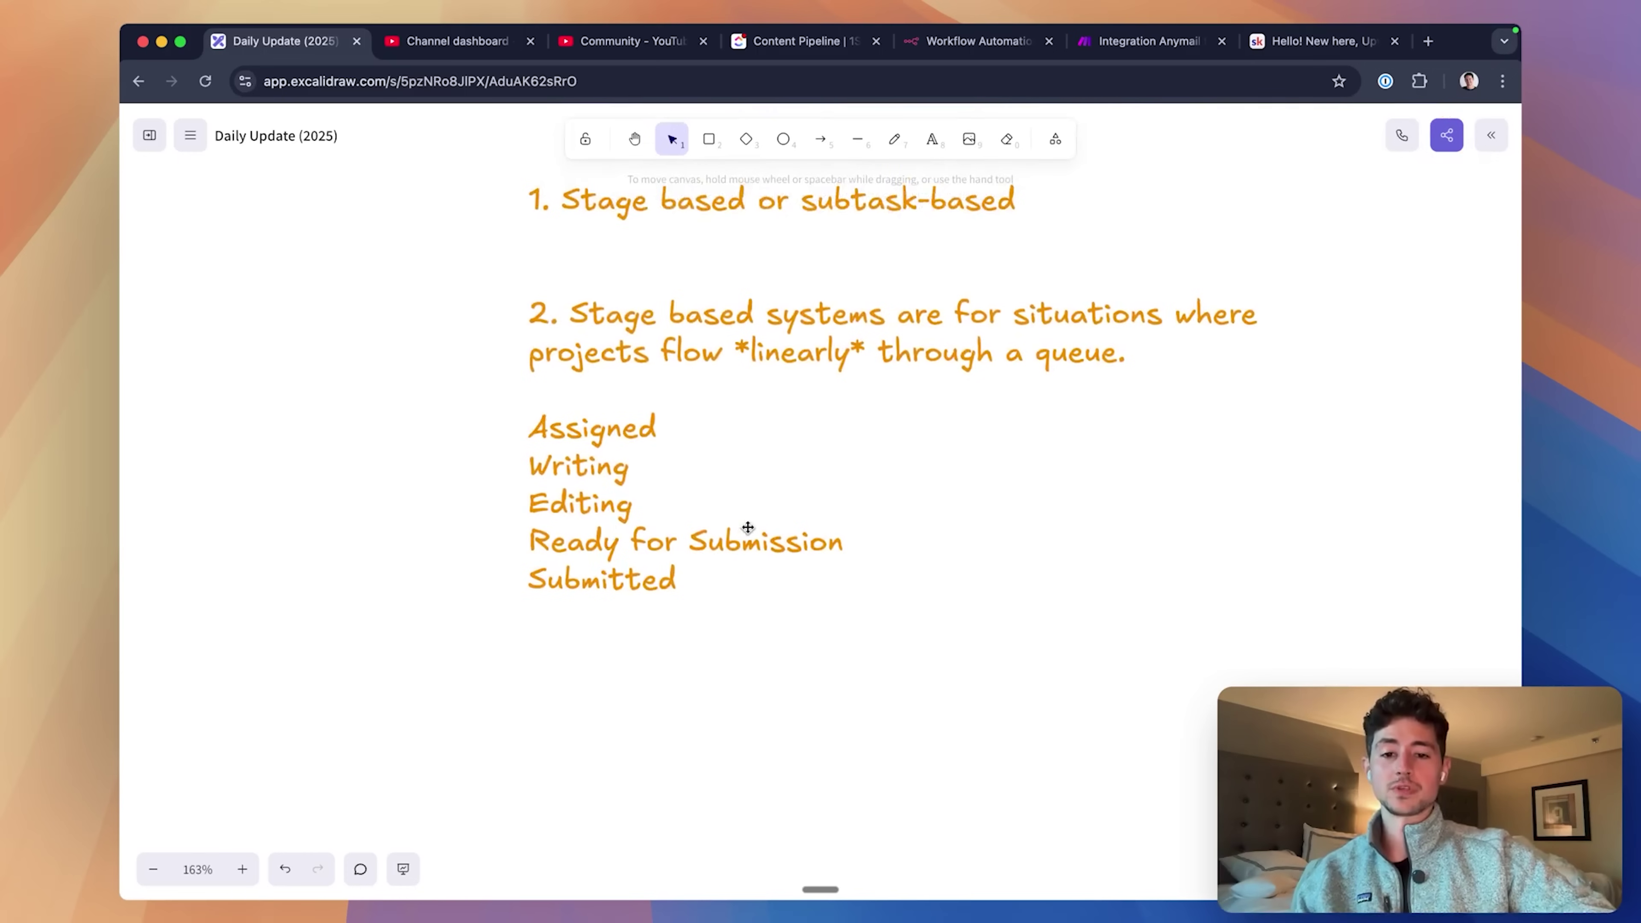
# - Map Assigned to '-> Queue' and Writing to '-> Scoping' in the stage list
pyautogui.scroll(5, 707, 484)
pyautogui.doubleClick(682, 428)
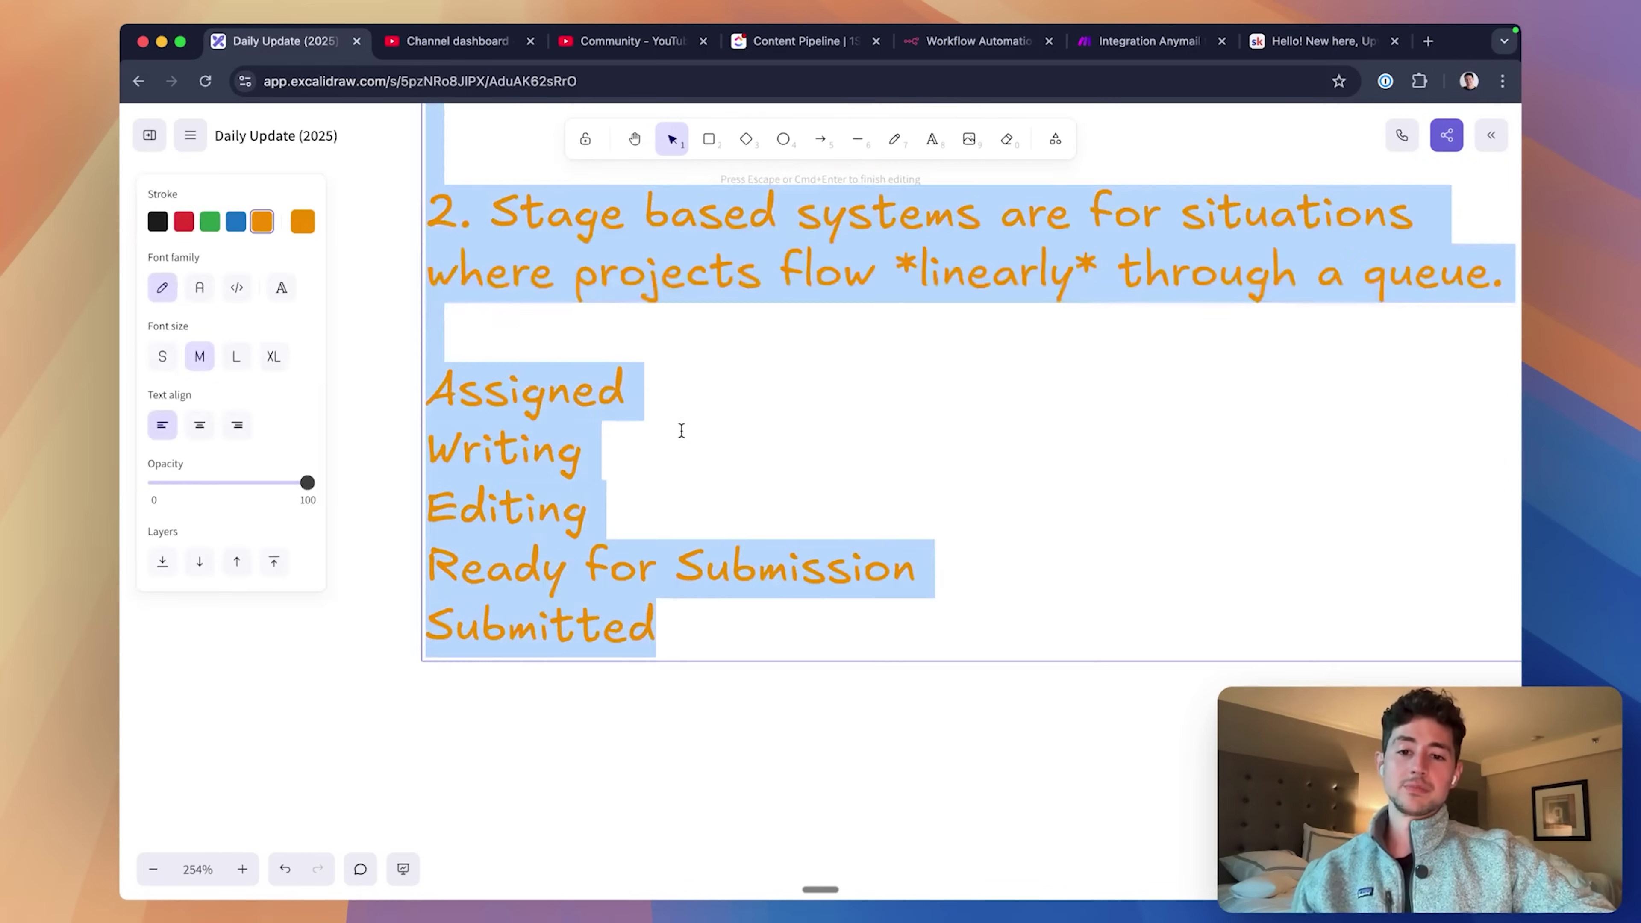
pyautogui.click(686, 392)
pyautogui.write('-> ')
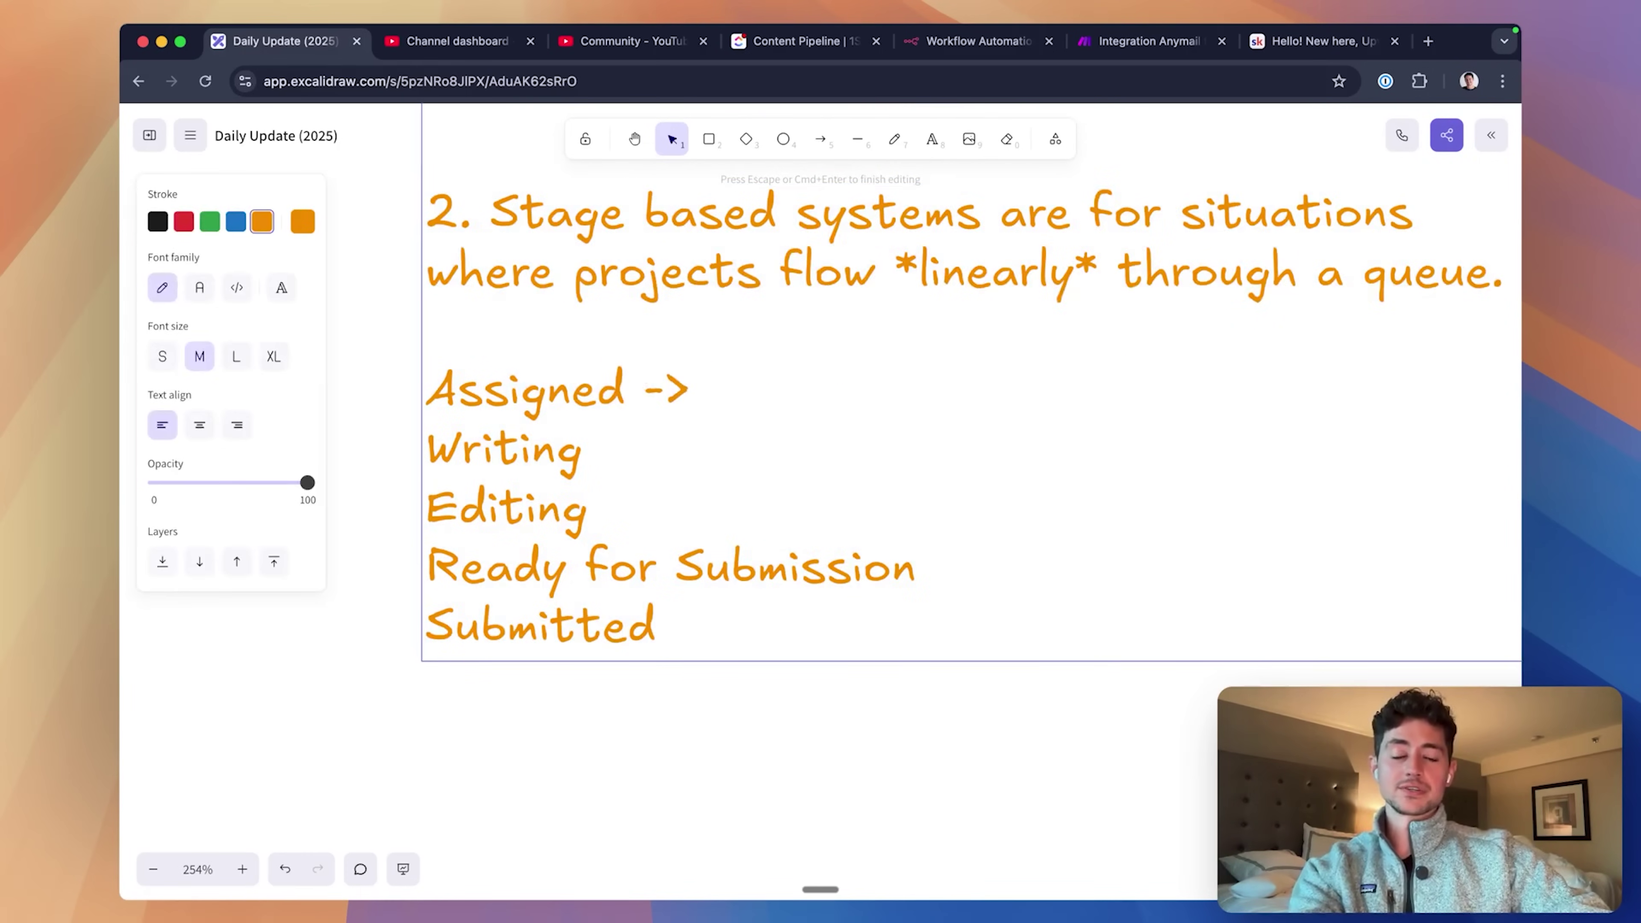
pyautogui.write('Queue')
pyautogui.click(582, 451)
pyautogui.write('-')
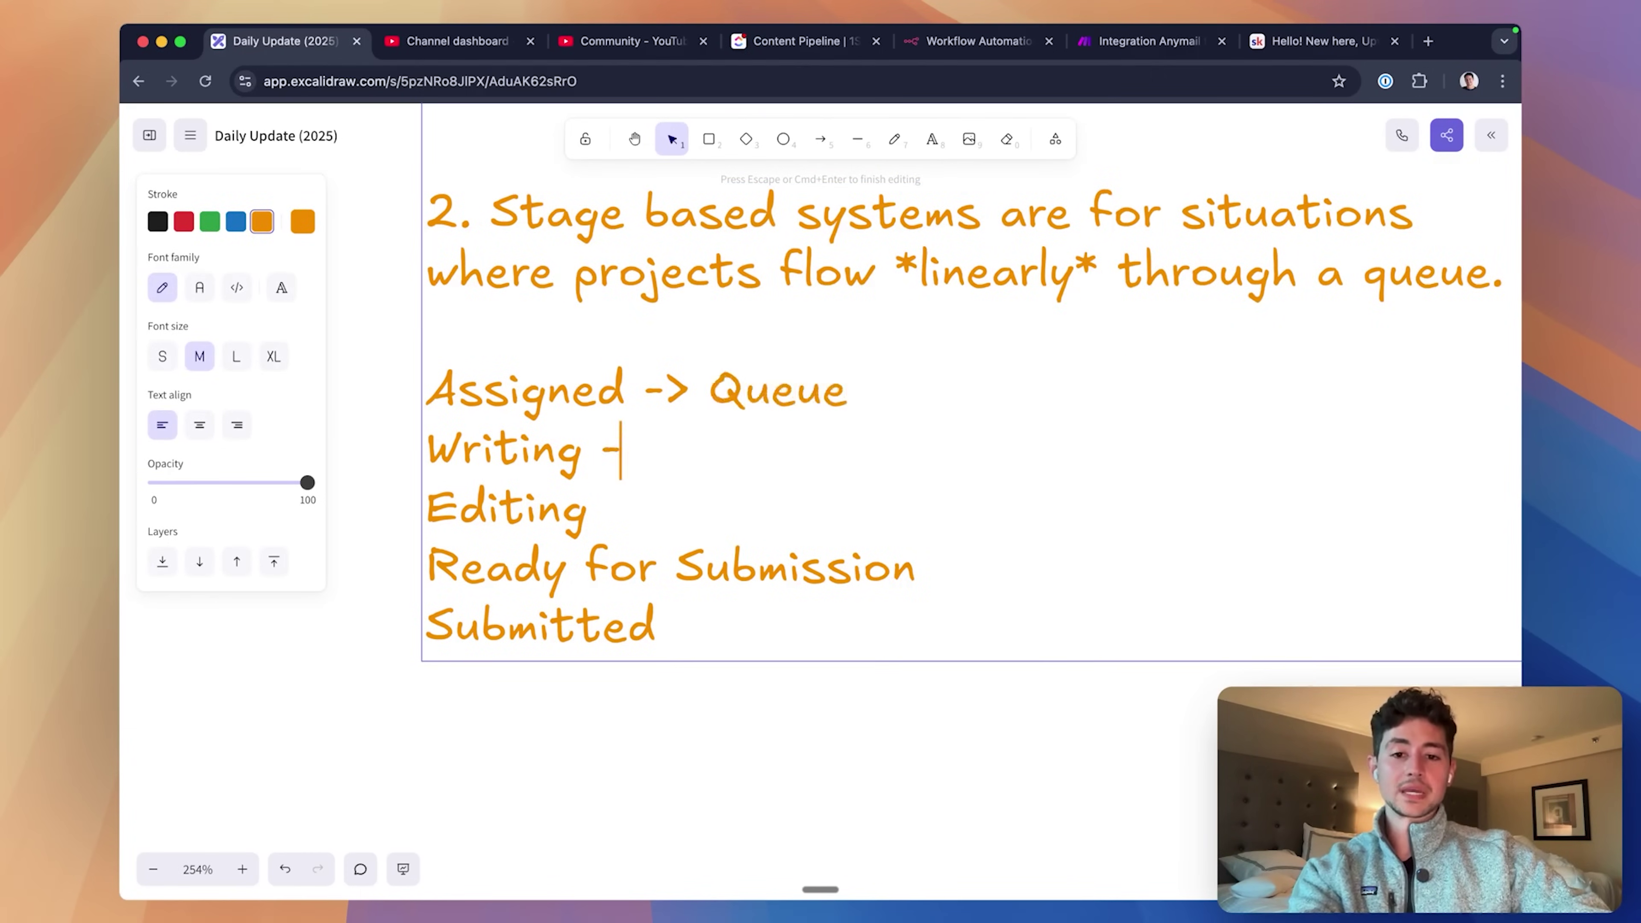
pyautogui.write('> Scoping')
# - Map Editing to '-> Building', Ready for Submission to '-> QA', and Submitted to '-> Delivered'
pyautogui.click(587, 510)
pyautogui.write('-')
pyautogui.press('BackSpace')
pyautogui.write('> ')
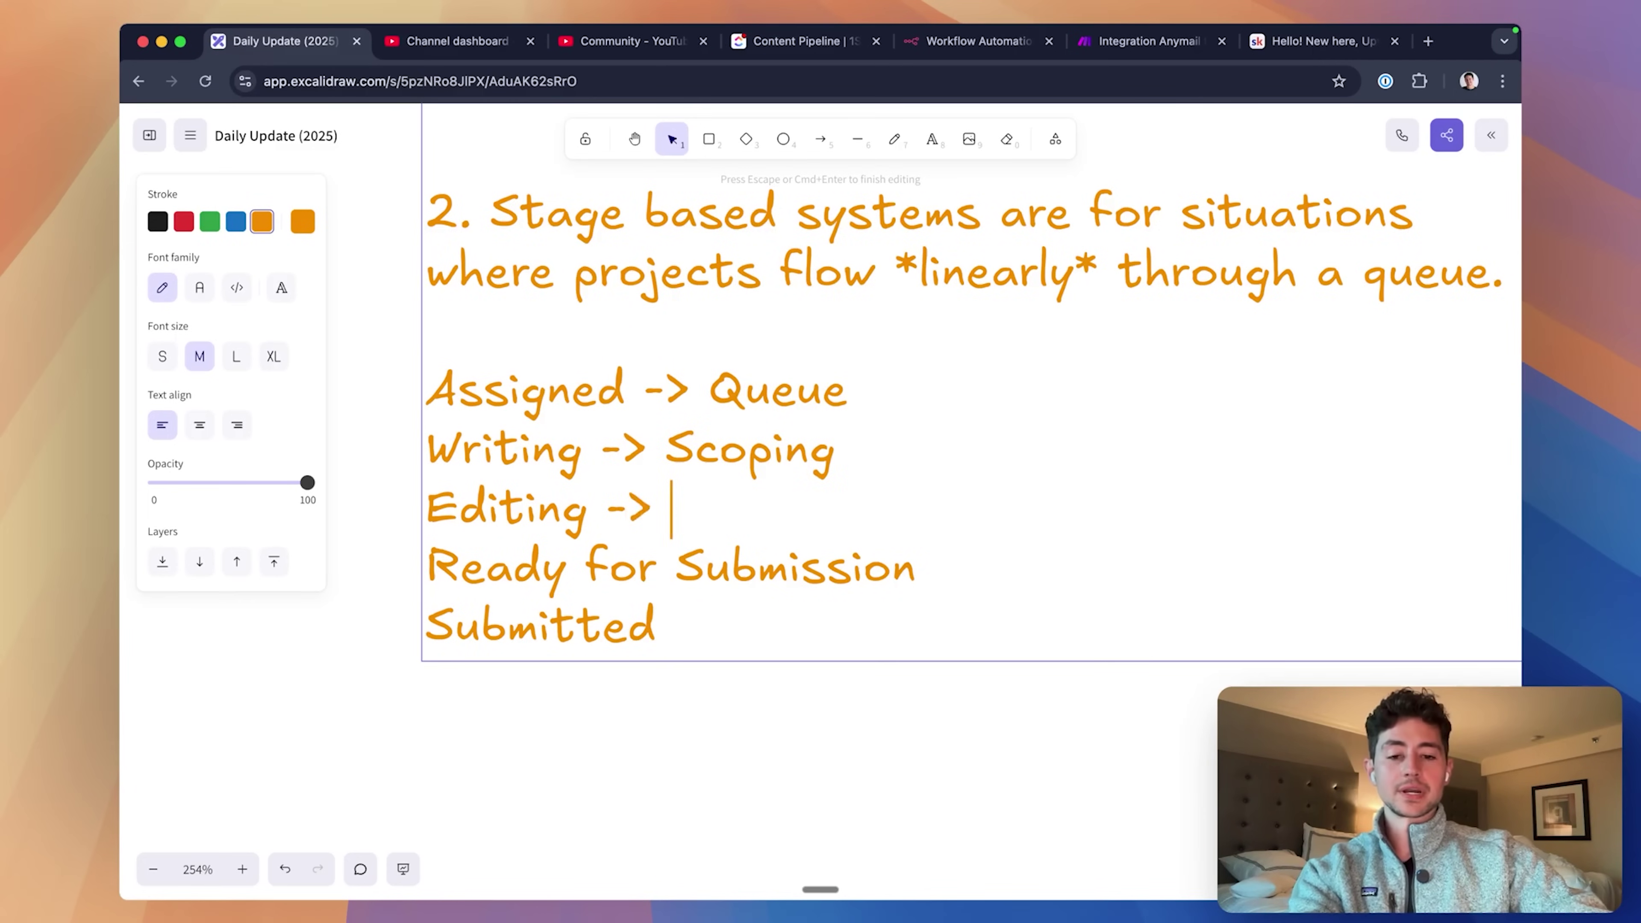
pyautogui.write('Building')
pyautogui.click(916, 568)
pyautogui.write('-> ')
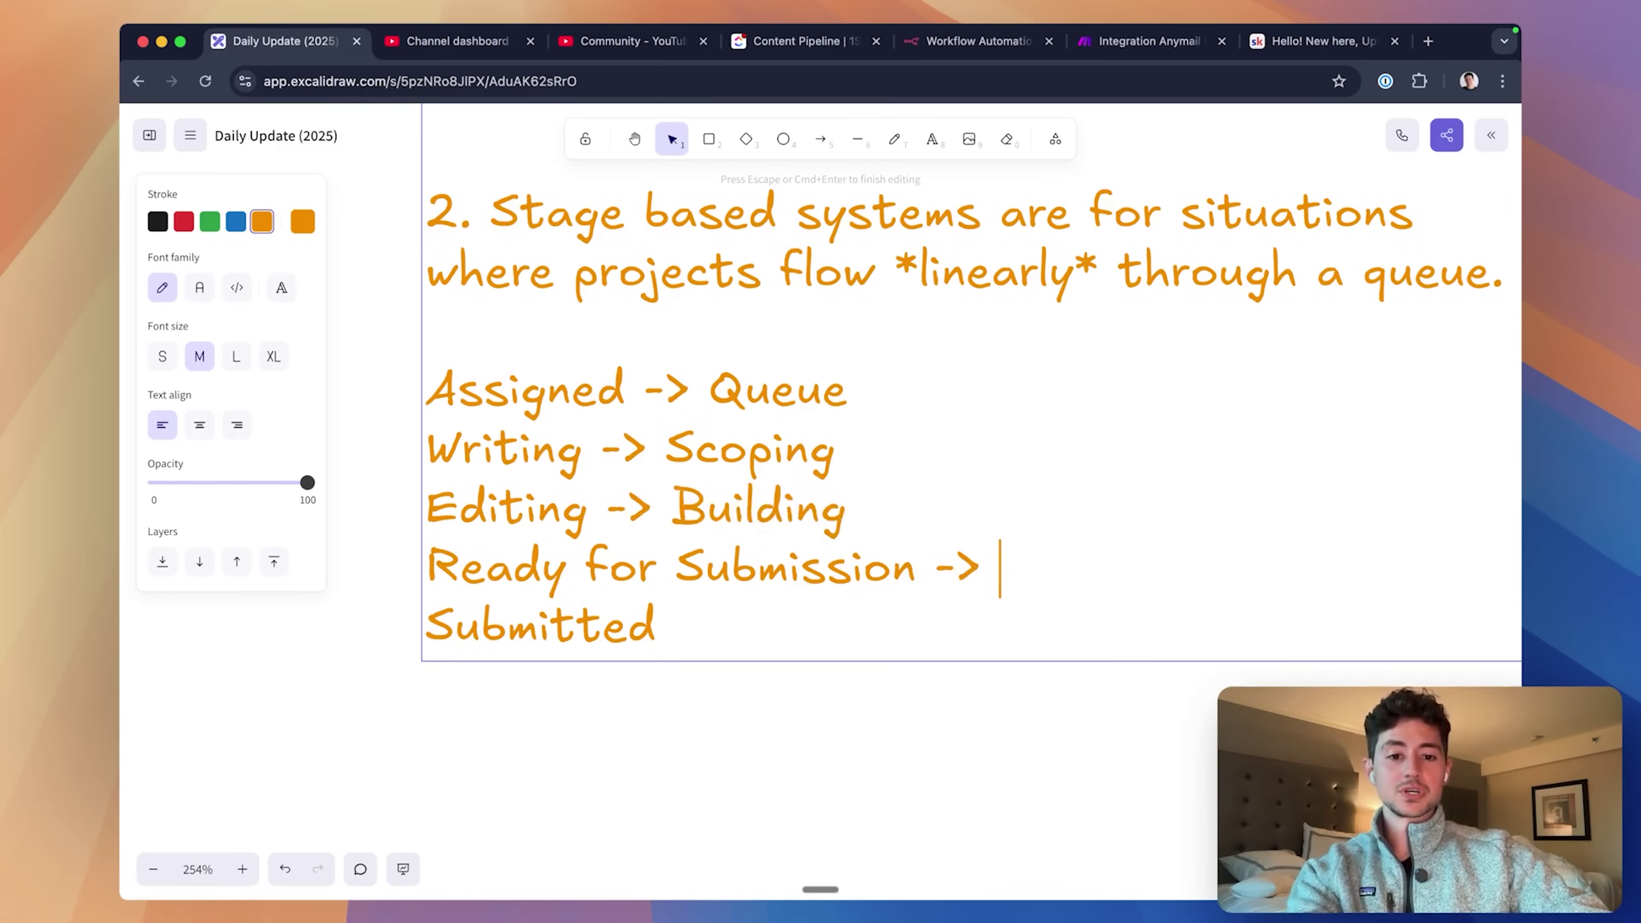
pyautogui.write('QA')
pyautogui.click(657, 626)
pyautogui.write('-')
pyautogui.press('BackSpace')
pyautogui.write('> Delivered')
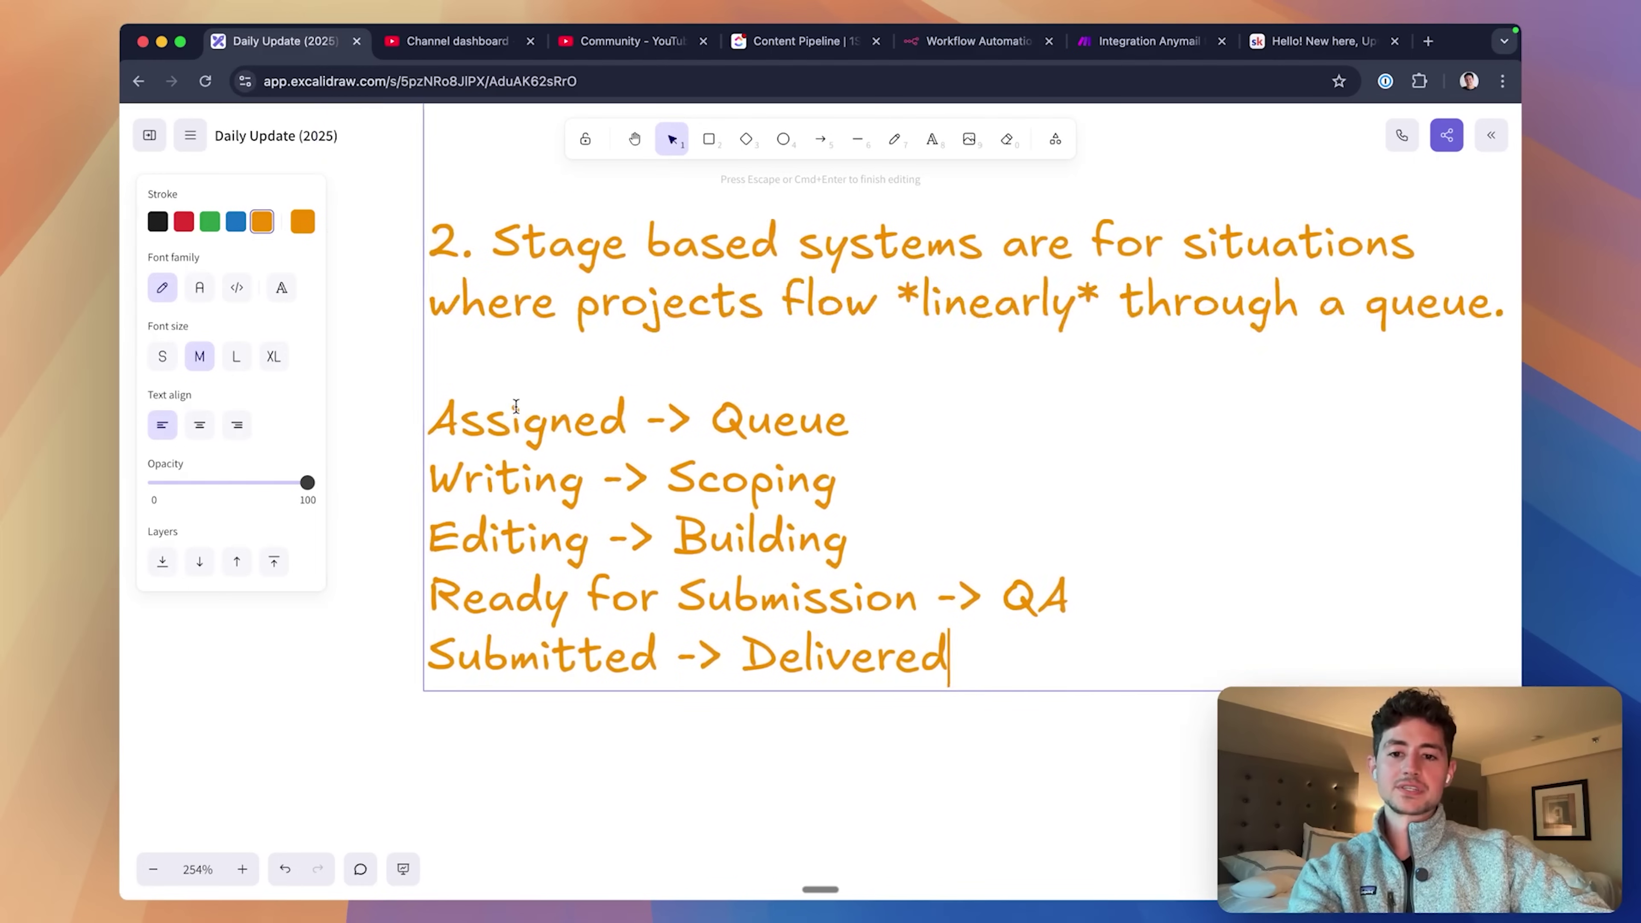
# - Highlight the content stages Assigned, Writing, Editing, Ready for Submission and Submitted in the Excalidraw list
pyautogui.moveTo(439, 420); pyautogui.dragTo(643, 420)
pyautogui.doubleClick(547, 480)
pyautogui.doubleClick(547, 542)
pyautogui.moveTo(440, 597); pyautogui.dragTo(928, 598)
pyautogui.doubleClick(586, 655)
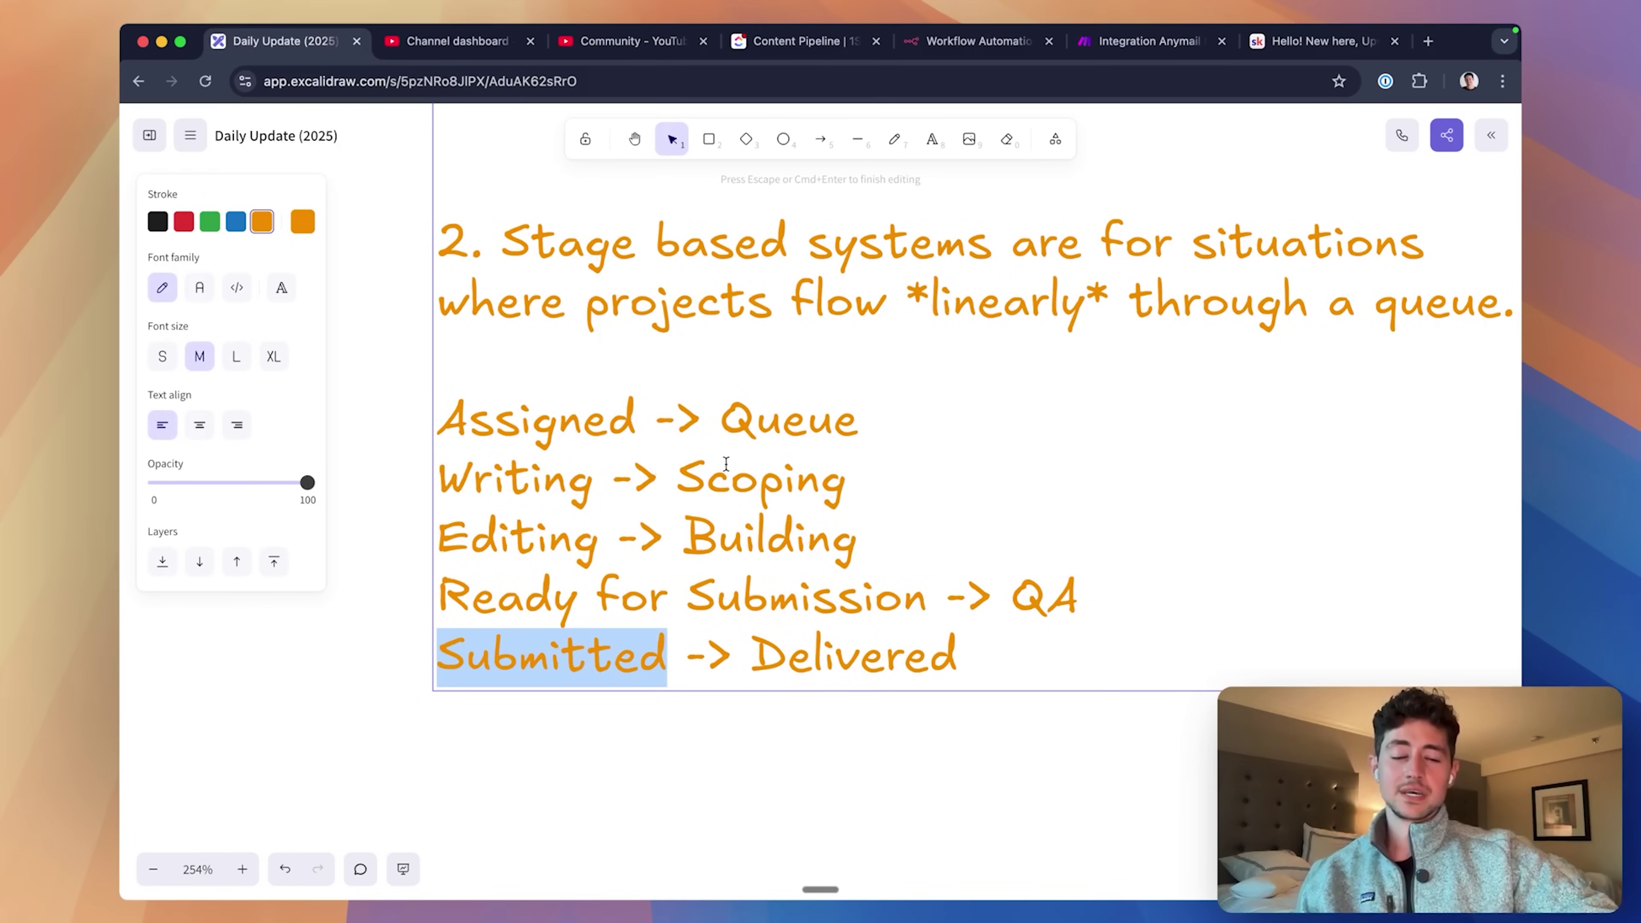
# - Highlight Queue, Scoping, Building, QA and Delivered, then bring up ClickUp's Content Pipeline list
pyautogui.doubleClick(773, 435)
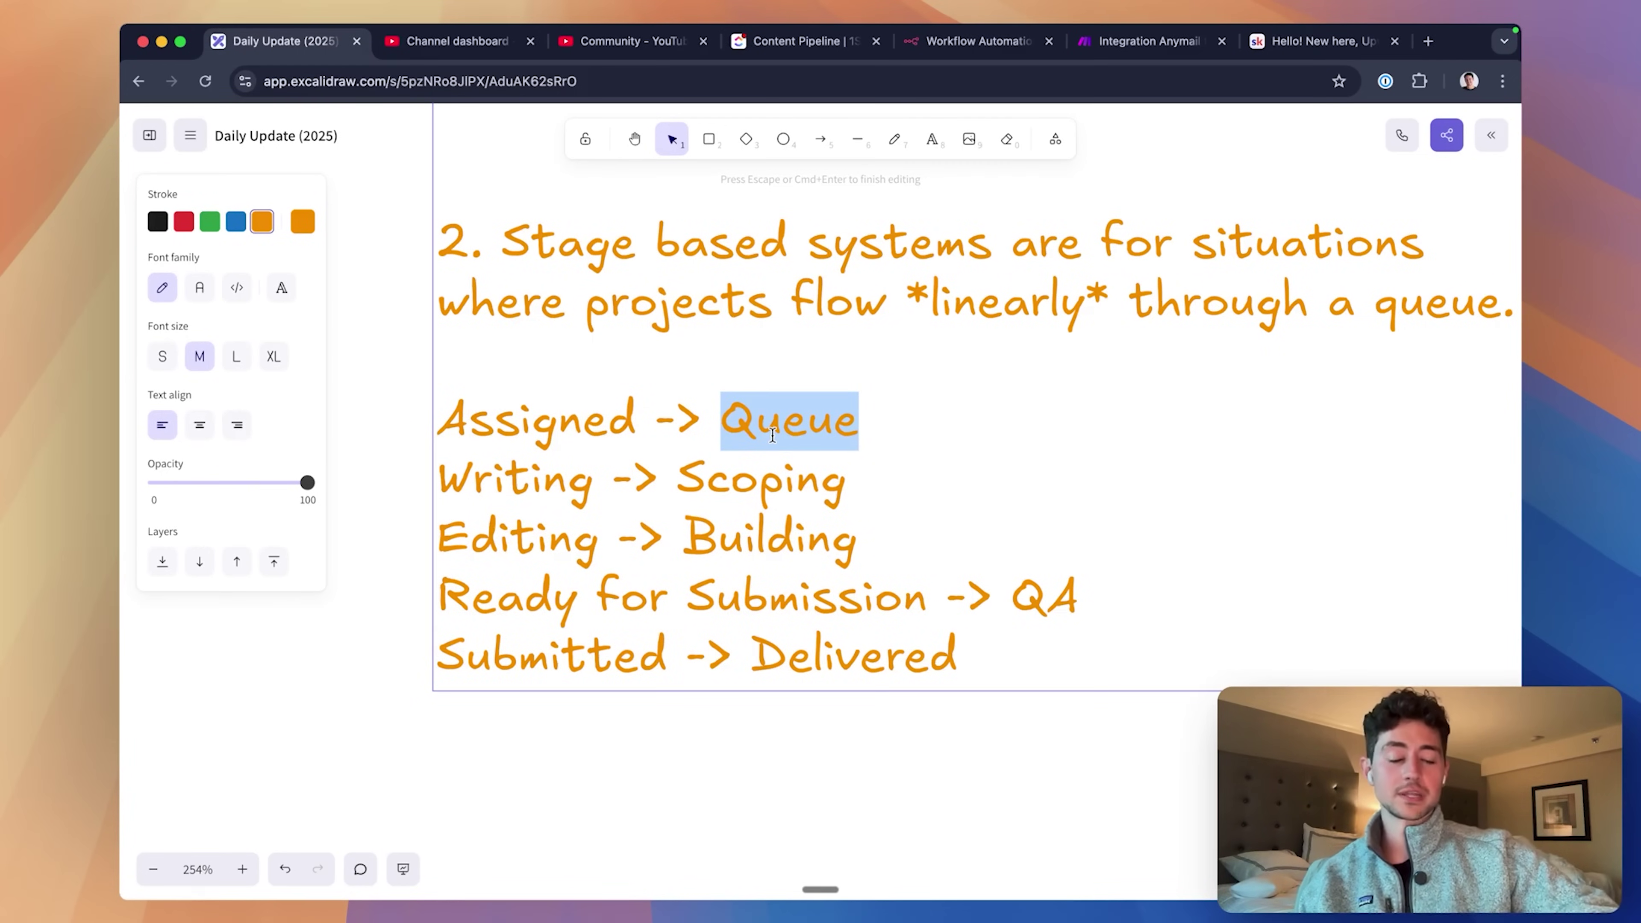
pyautogui.doubleClick(767, 467)
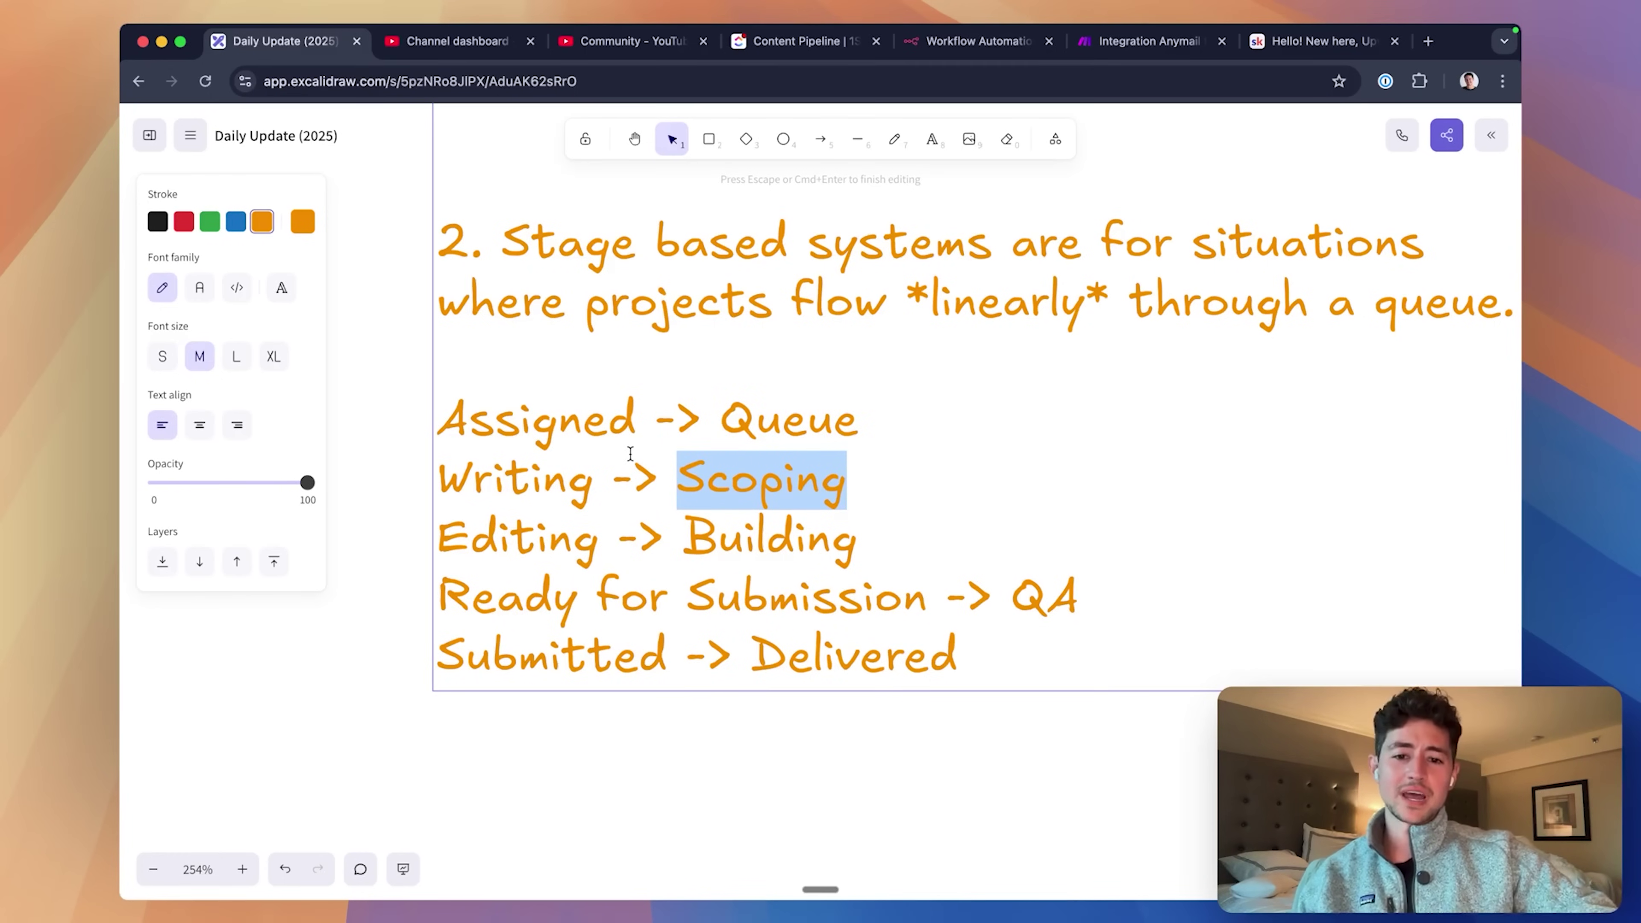
pyautogui.doubleClick(724, 524)
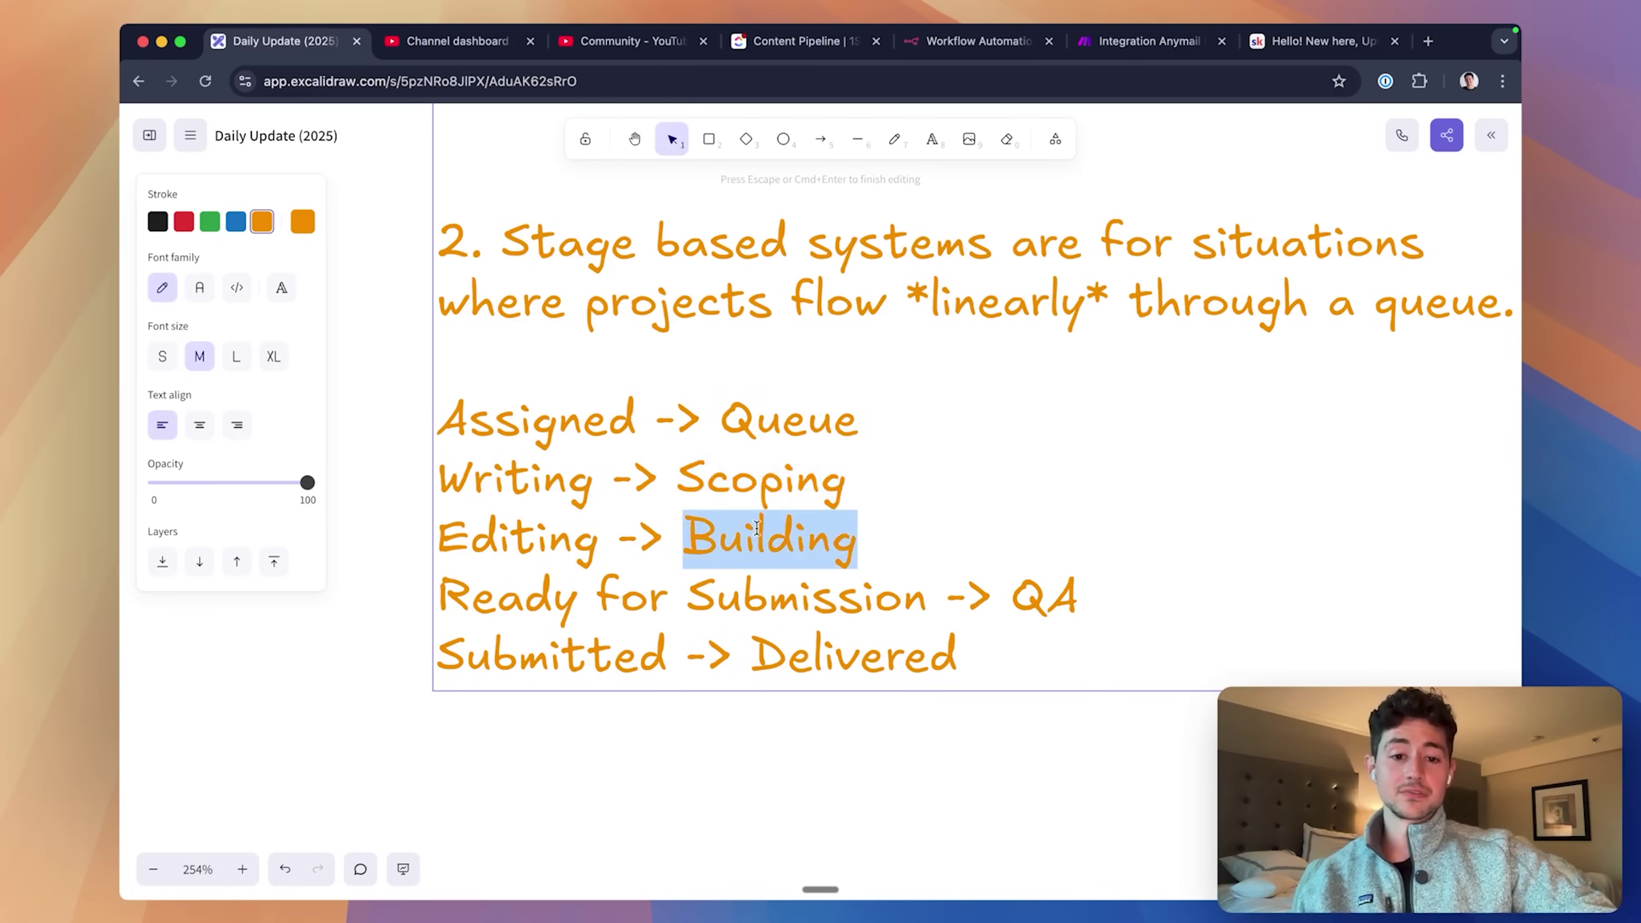
pyautogui.doubleClick(1034, 588)
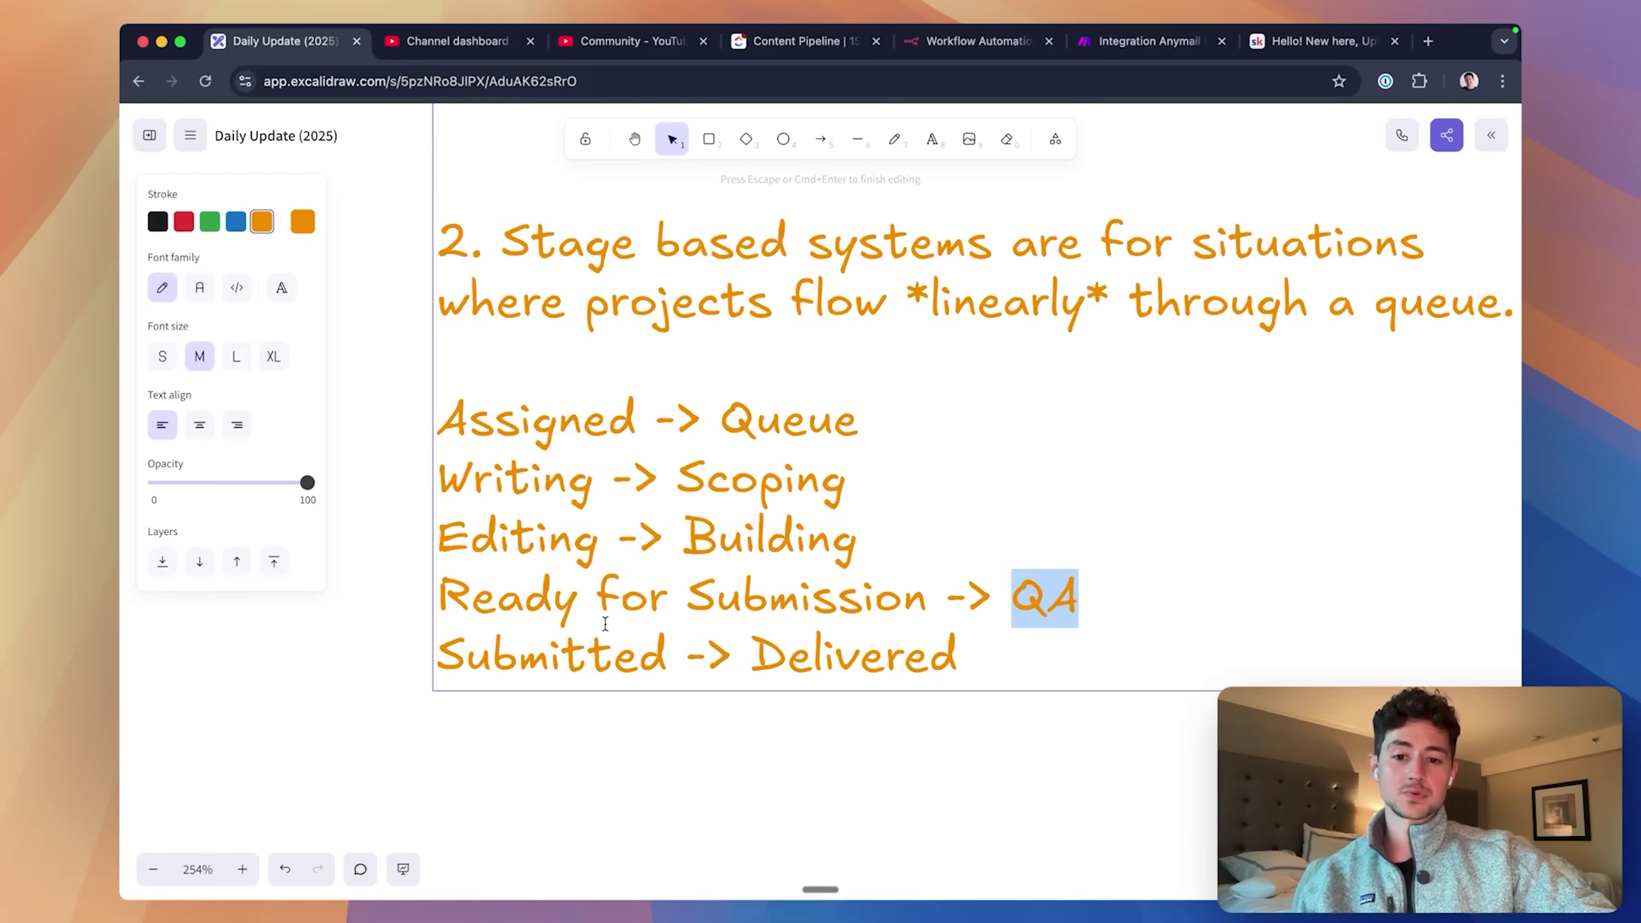
pyautogui.doubleClick(837, 649)
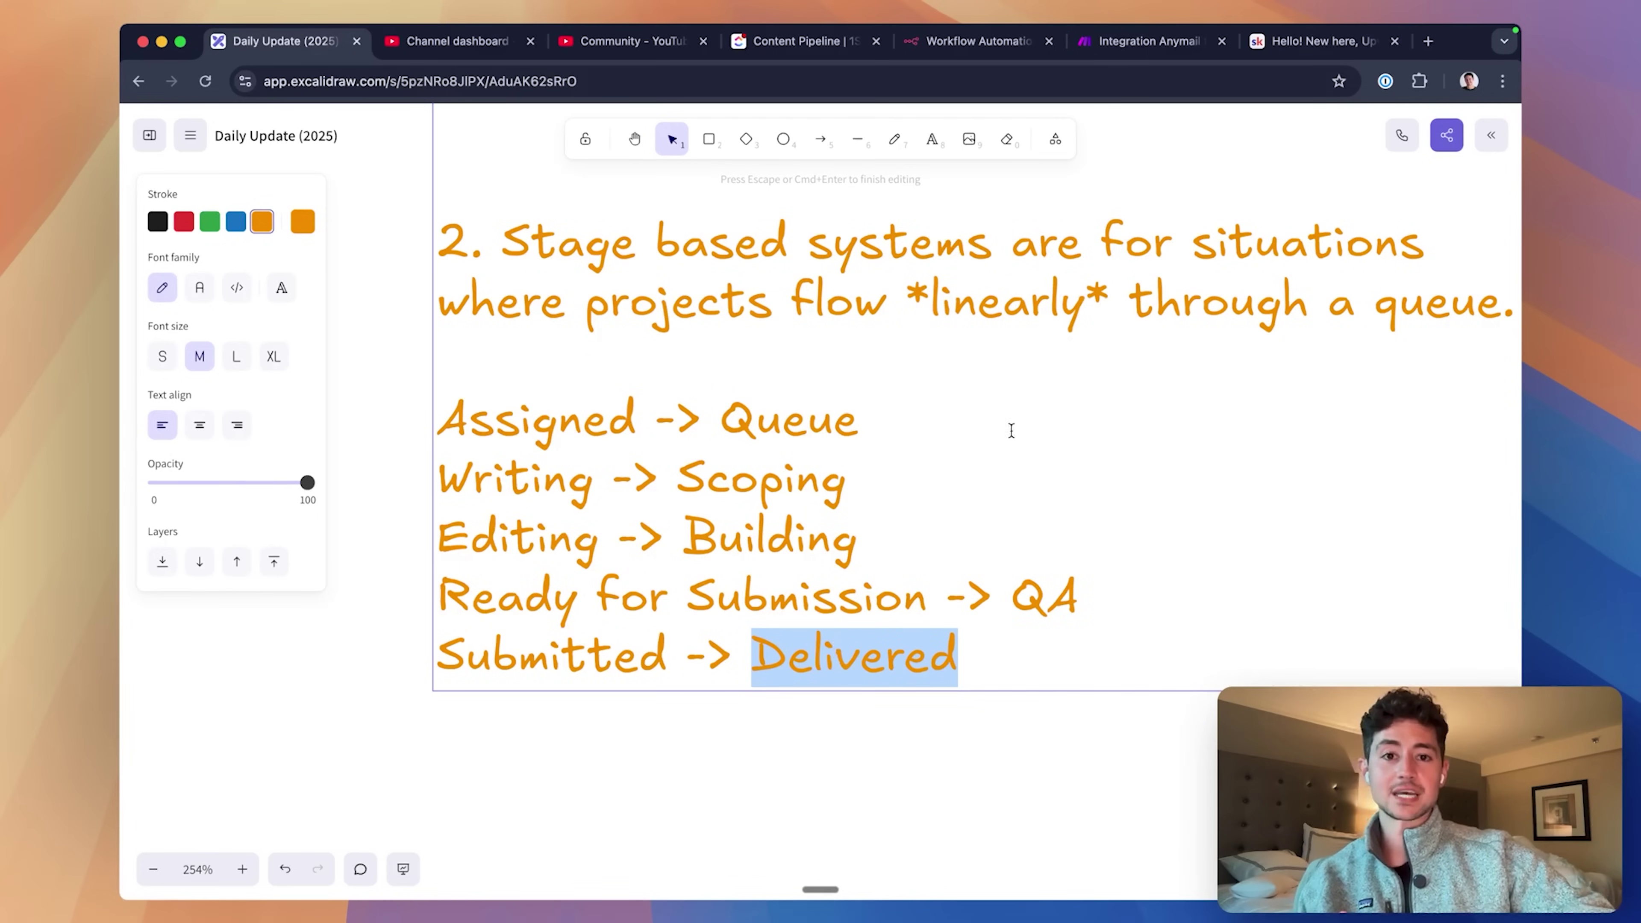
pyautogui.press('super+4')
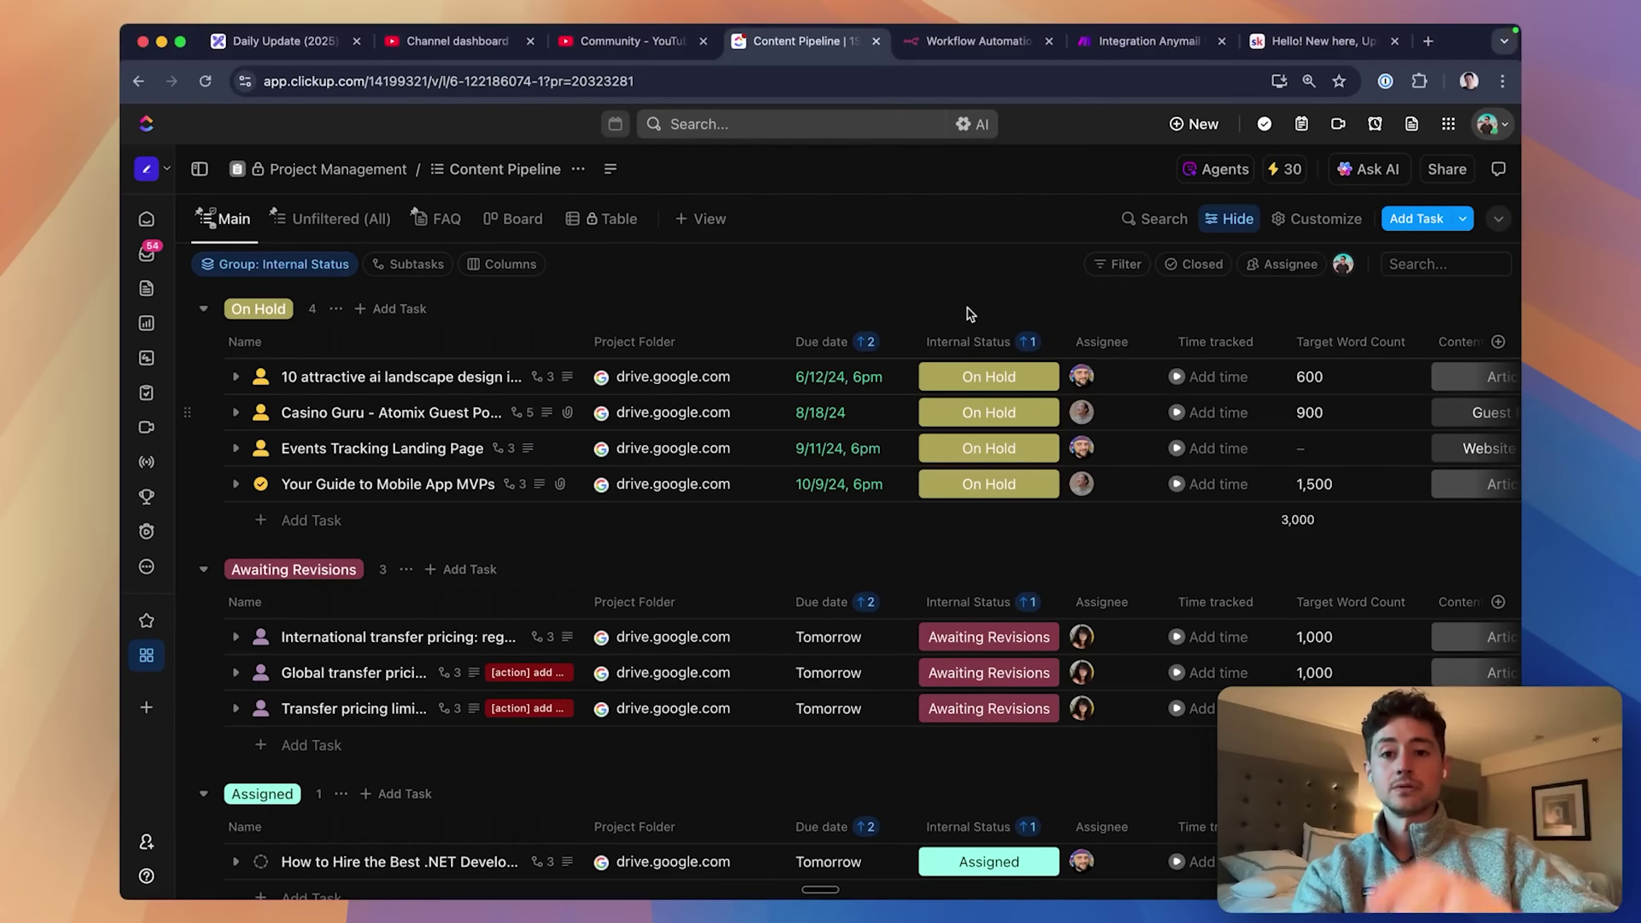
# - Return to the Daily Update whiteboard and start a new line after Delivered in the notes
pyautogui.click(321, 51)
pyautogui.scroll(5, 820, 492)
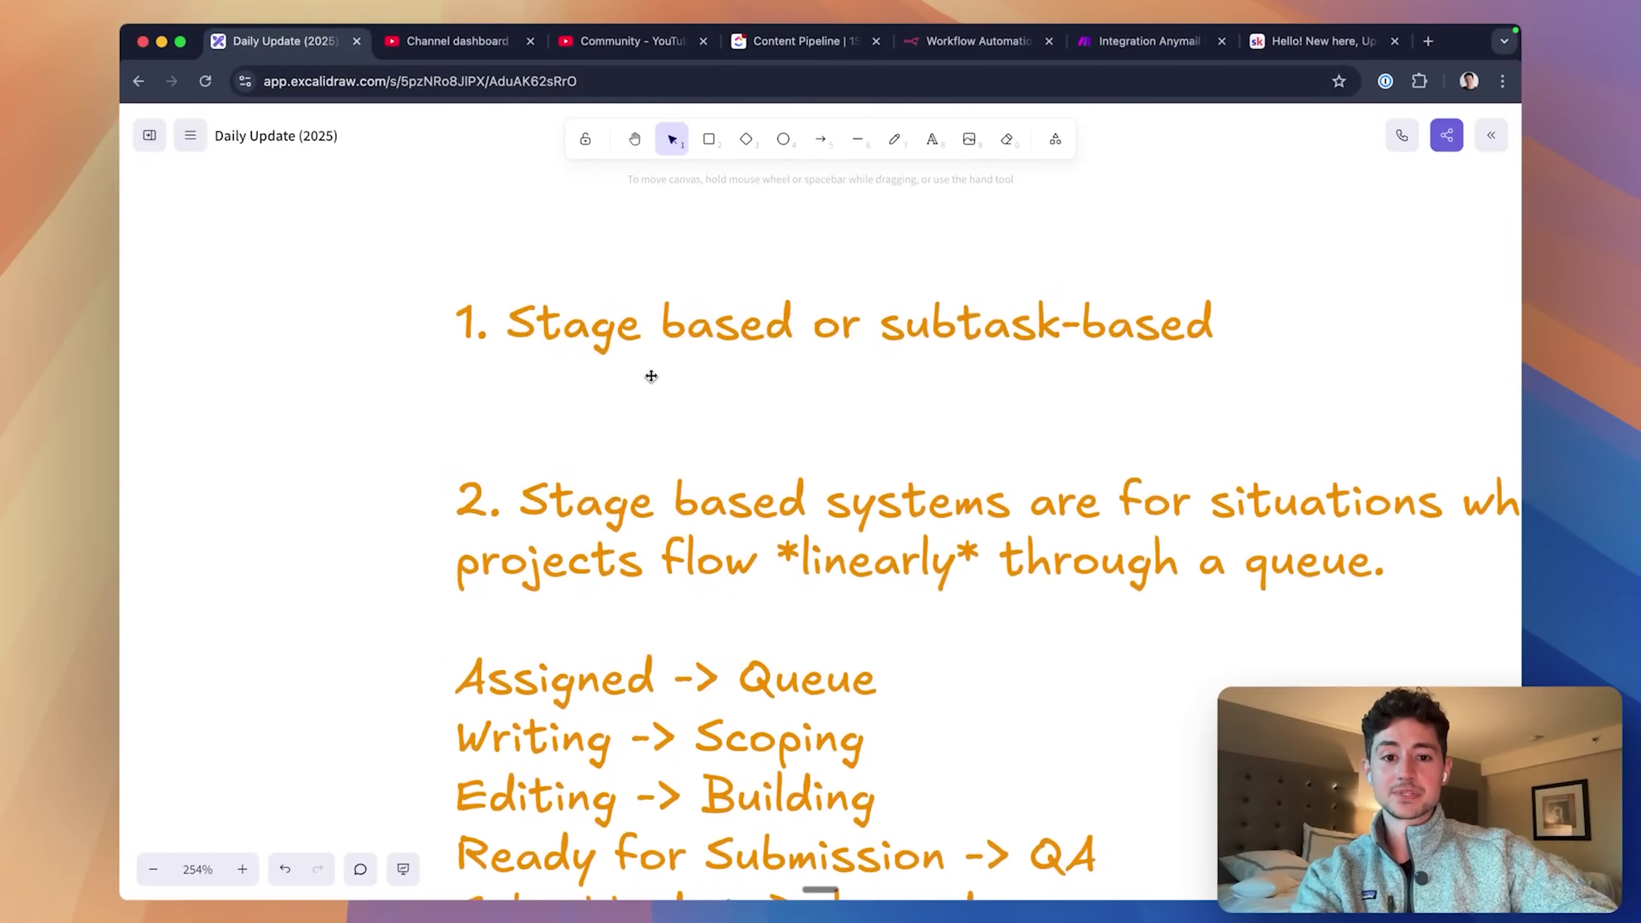
pyautogui.doubleClick(1017, 368)
pyautogui.scroll(-10, 1017, 373)
pyautogui.click(1017, 373)
pyautogui.press('Return')
pyautogui.press('Return')
# - Write point 3: subtask-based systems suit complex scopes with multiple non-linear dependencies
pyautogui.write('3. Subtask')
pyautogui.scroll(5, 1156, 352)
pyautogui.write('based systems are for situations where scopes ar')
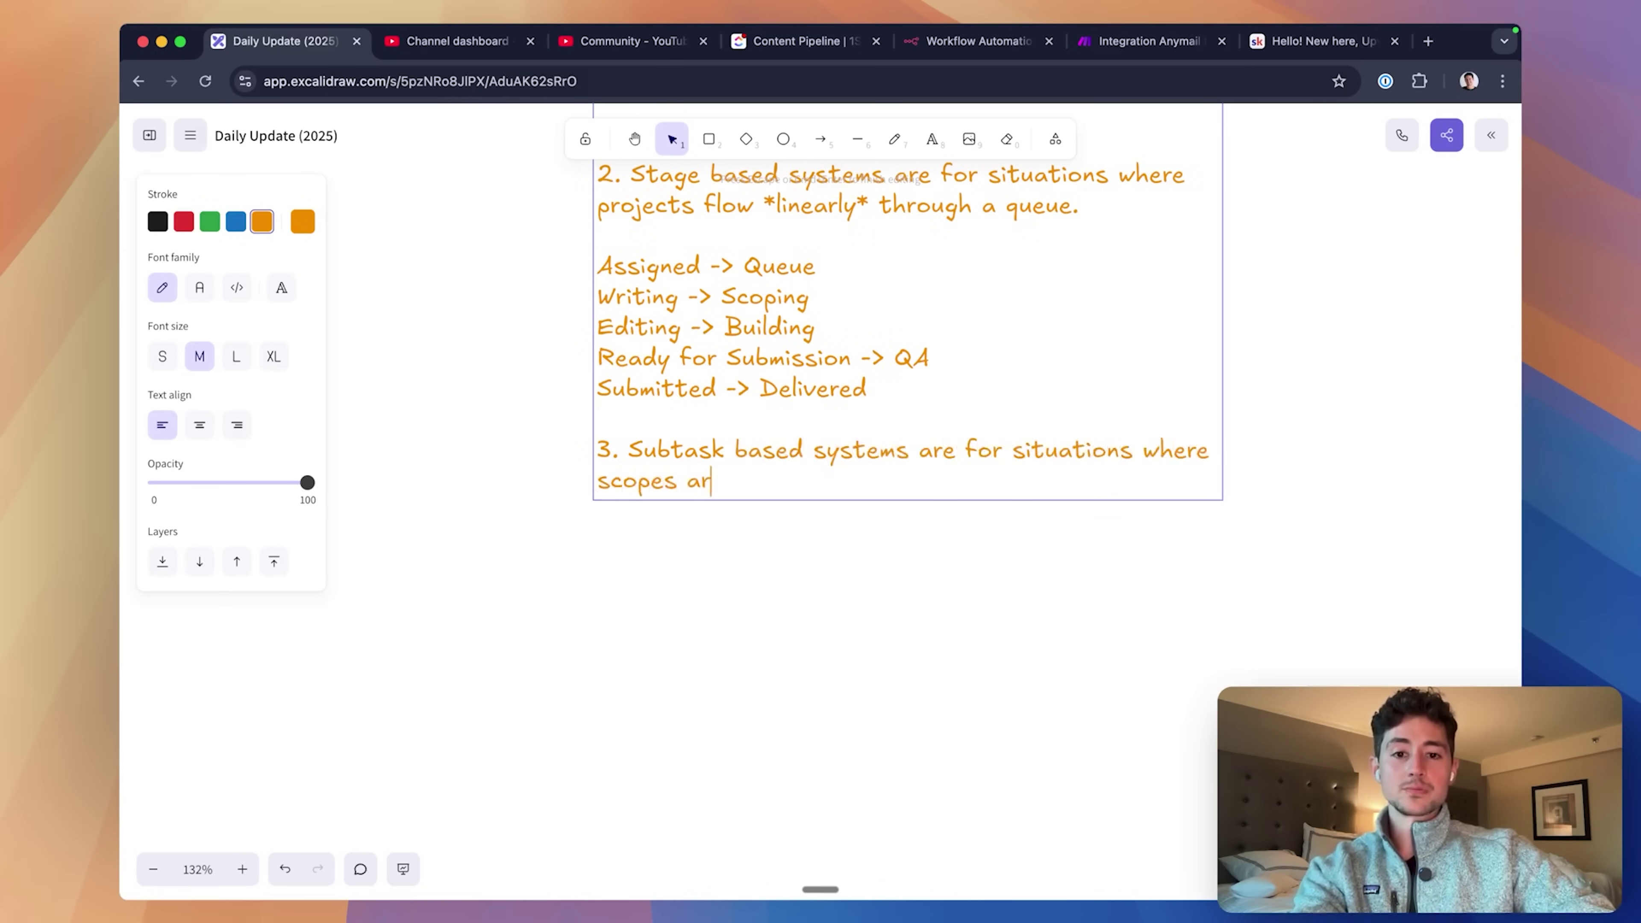
pyautogui.write('e complex and projects can h')
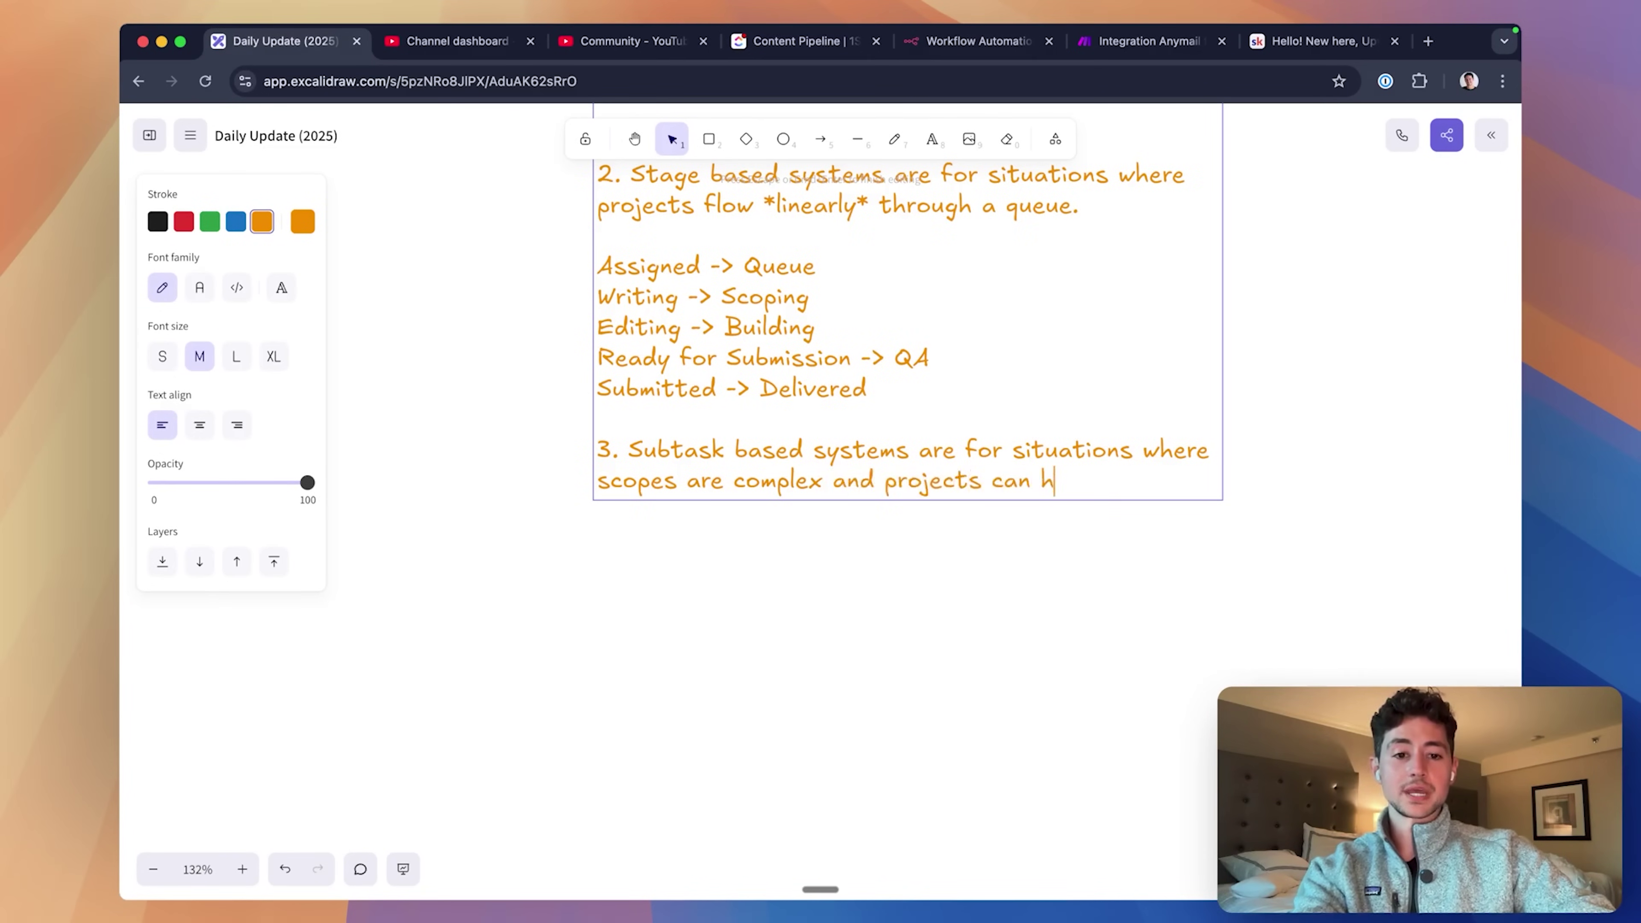
pyautogui.write('dependencies')
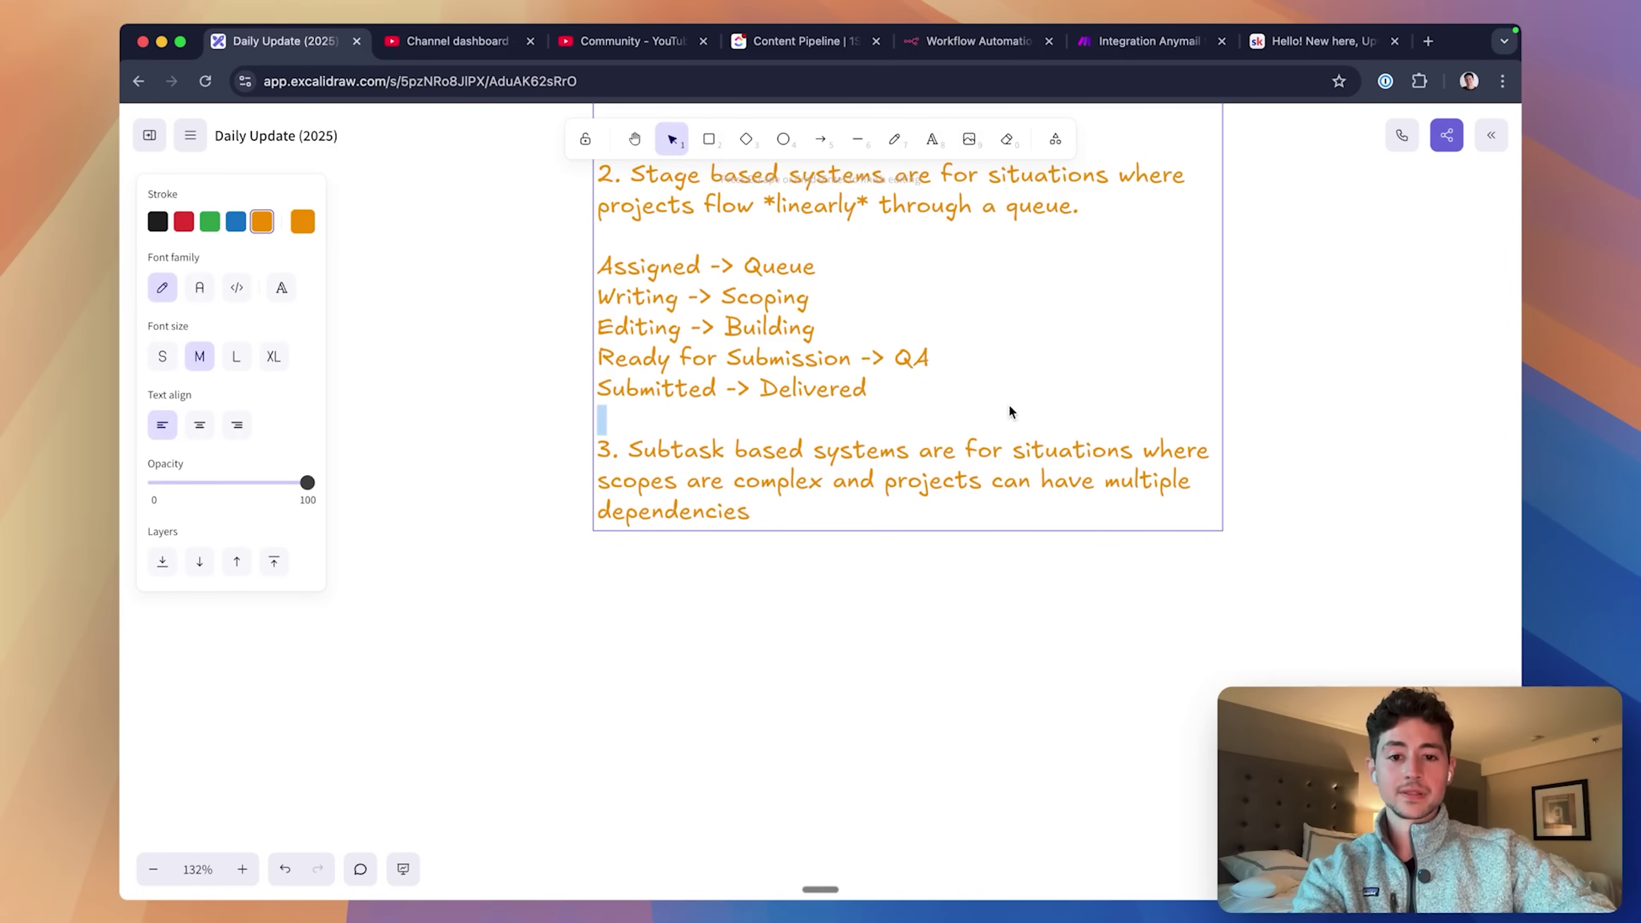
pyautogui.rightClick(1009, 405)
pyautogui.click(800, 504)
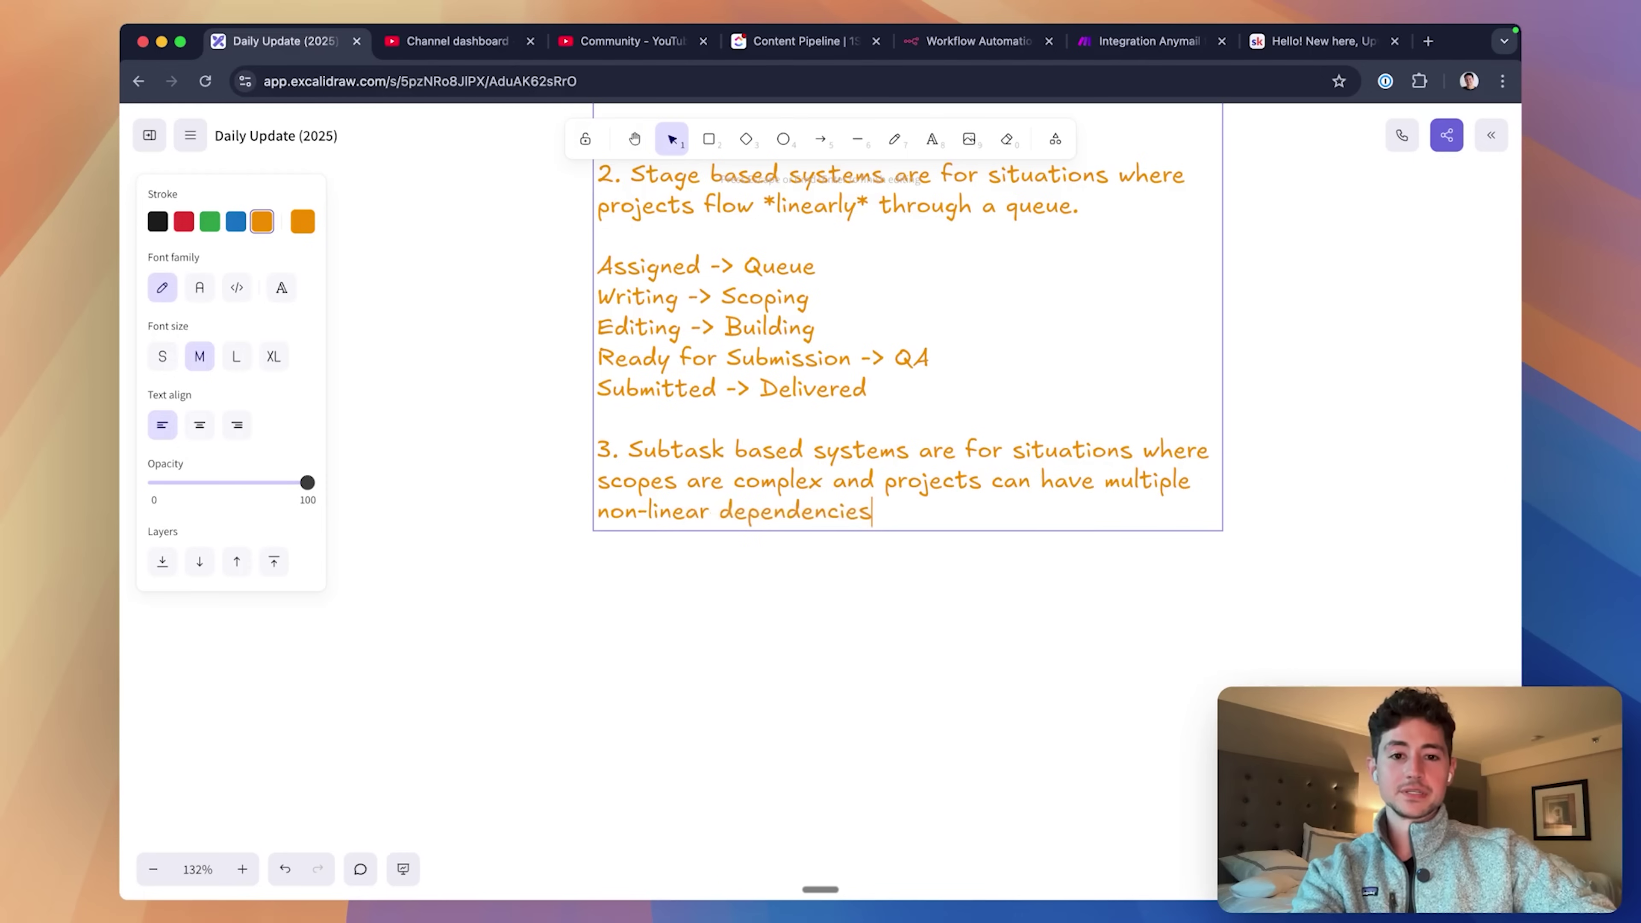
pyautogui.click(1026, 669)
pyautogui.scroll(2, 1026, 670)
pyautogui.hscroll(1, 1026, 669)
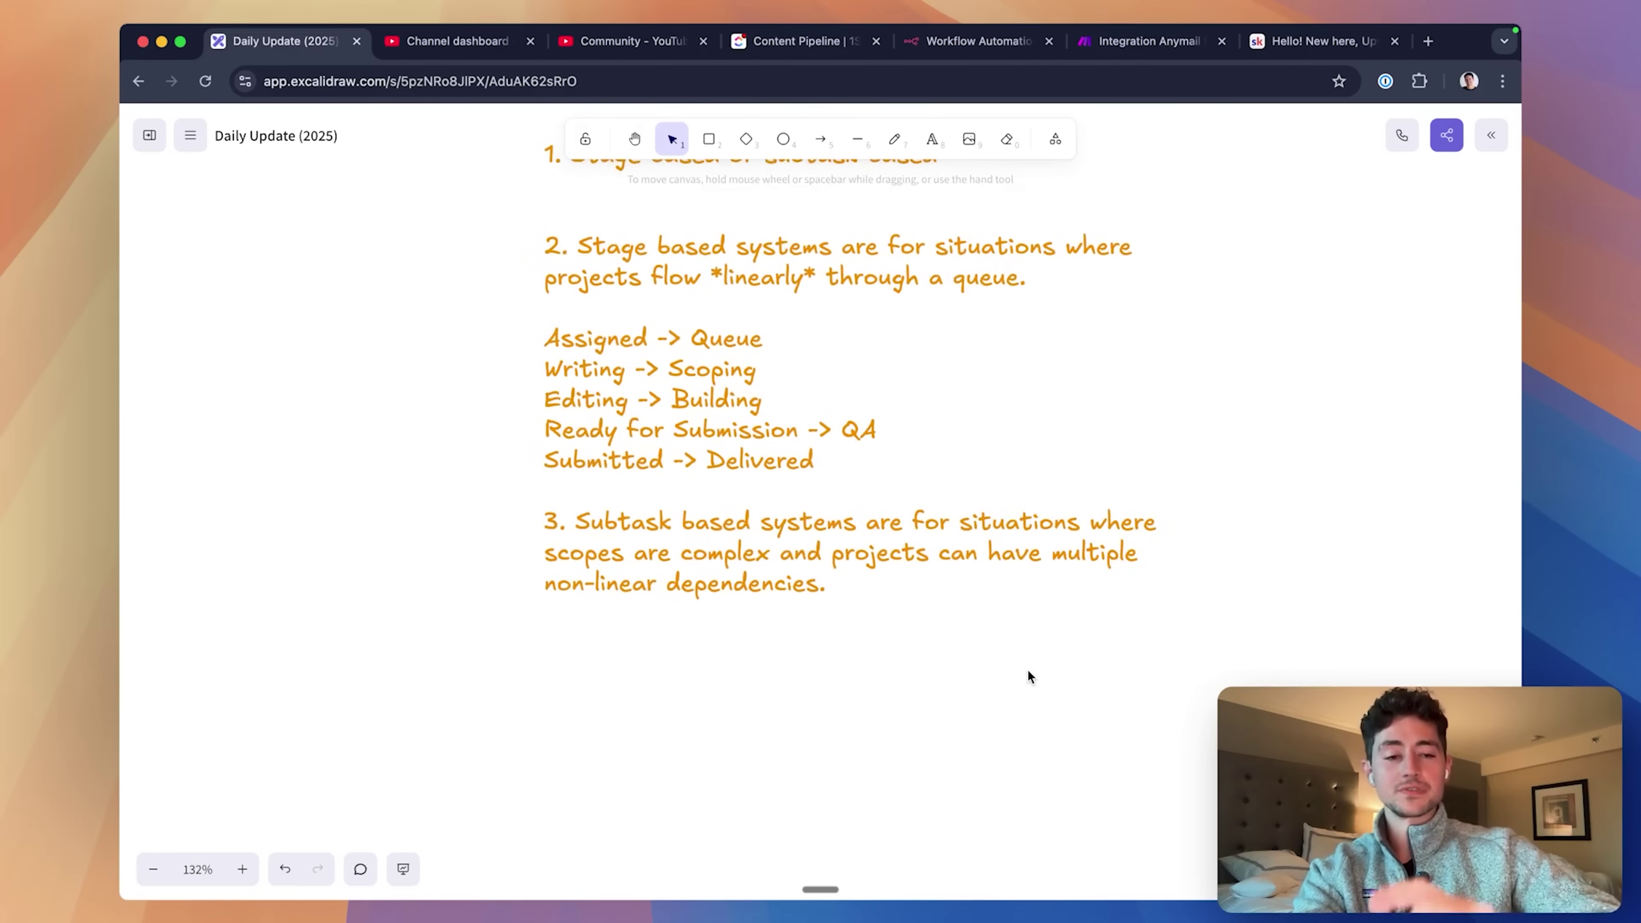
# - Expand the Assigned .NET hiring task to reveal its Writing, Editing and Client Delivery subtasks
pyautogui.click(762, 47)
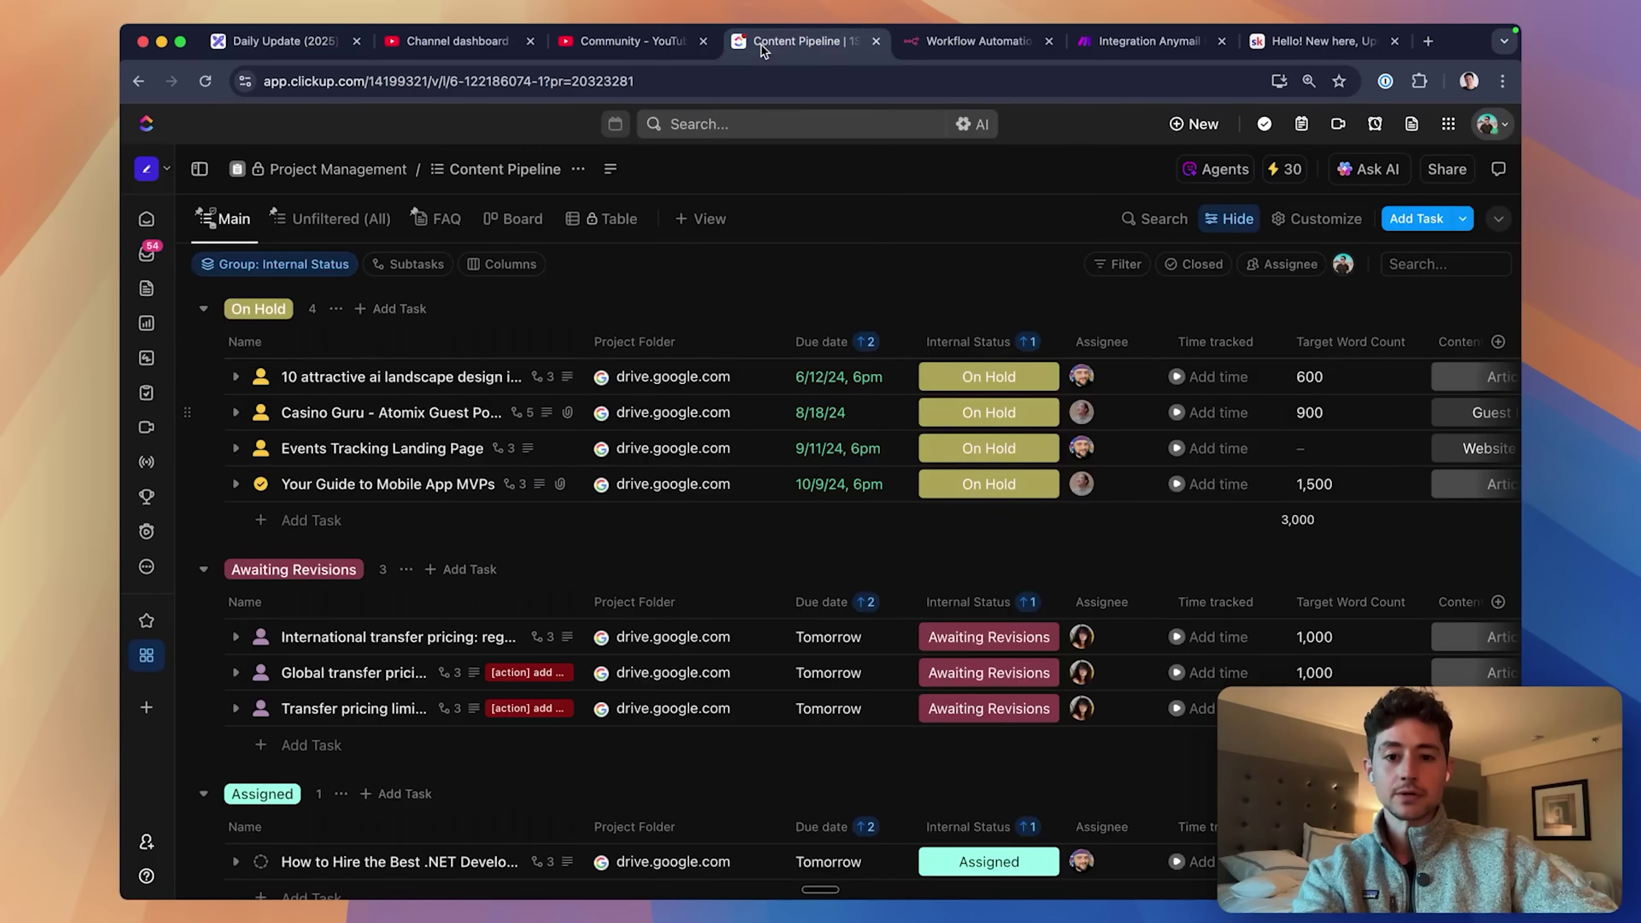
pyautogui.scroll(-5, 242, 646)
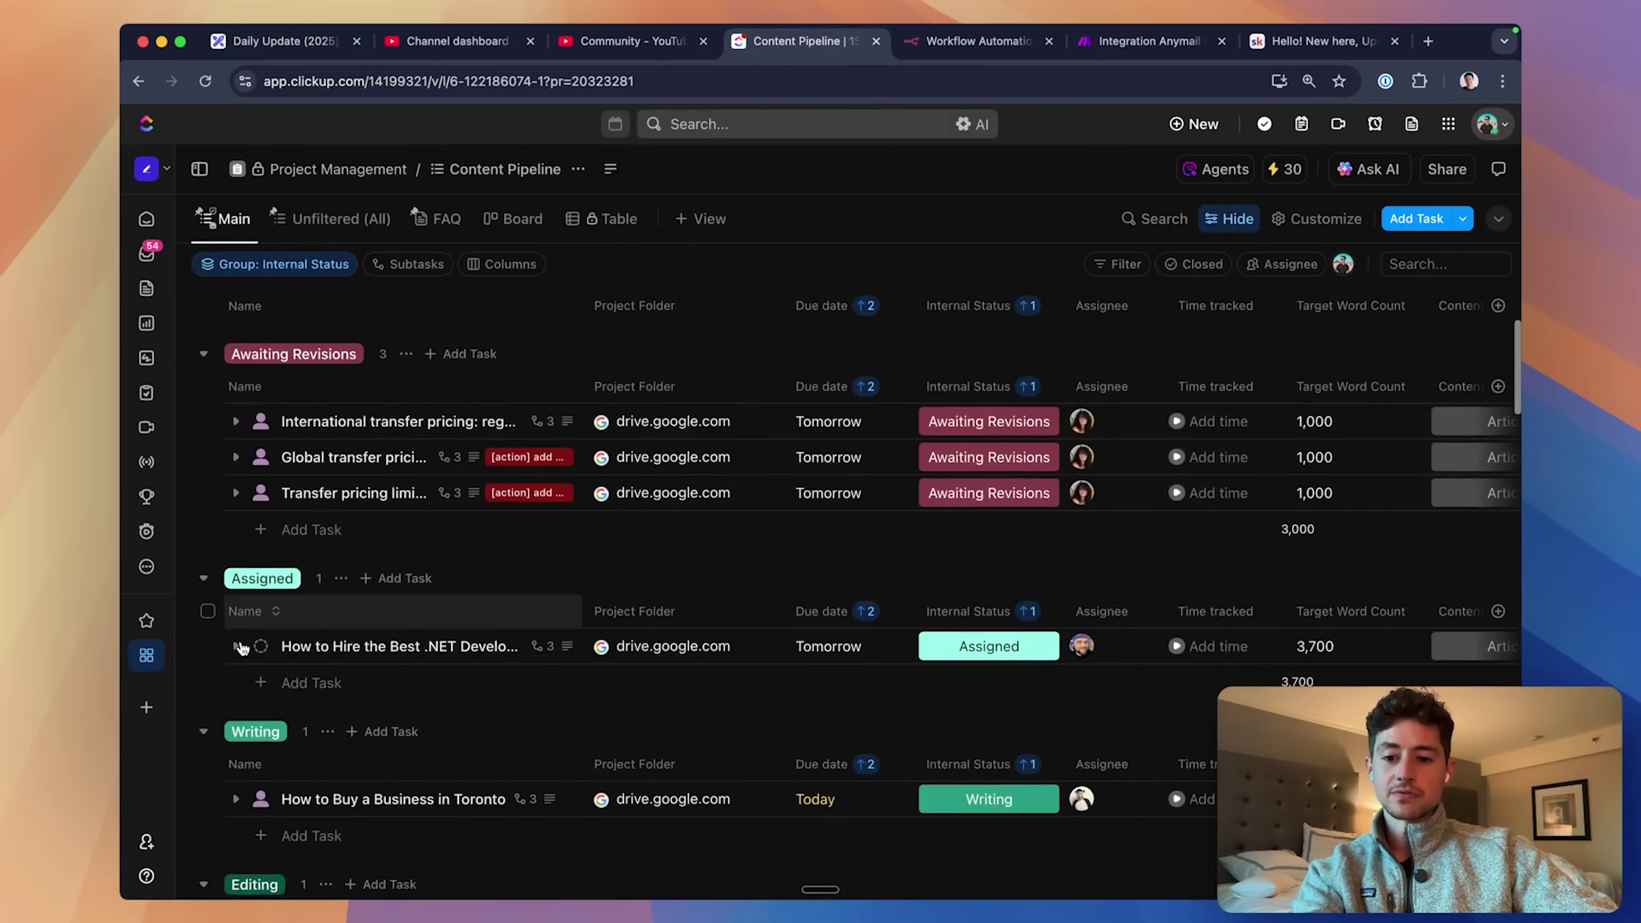
pyautogui.click(235, 591)
pyautogui.scroll(-1, 390, 504)
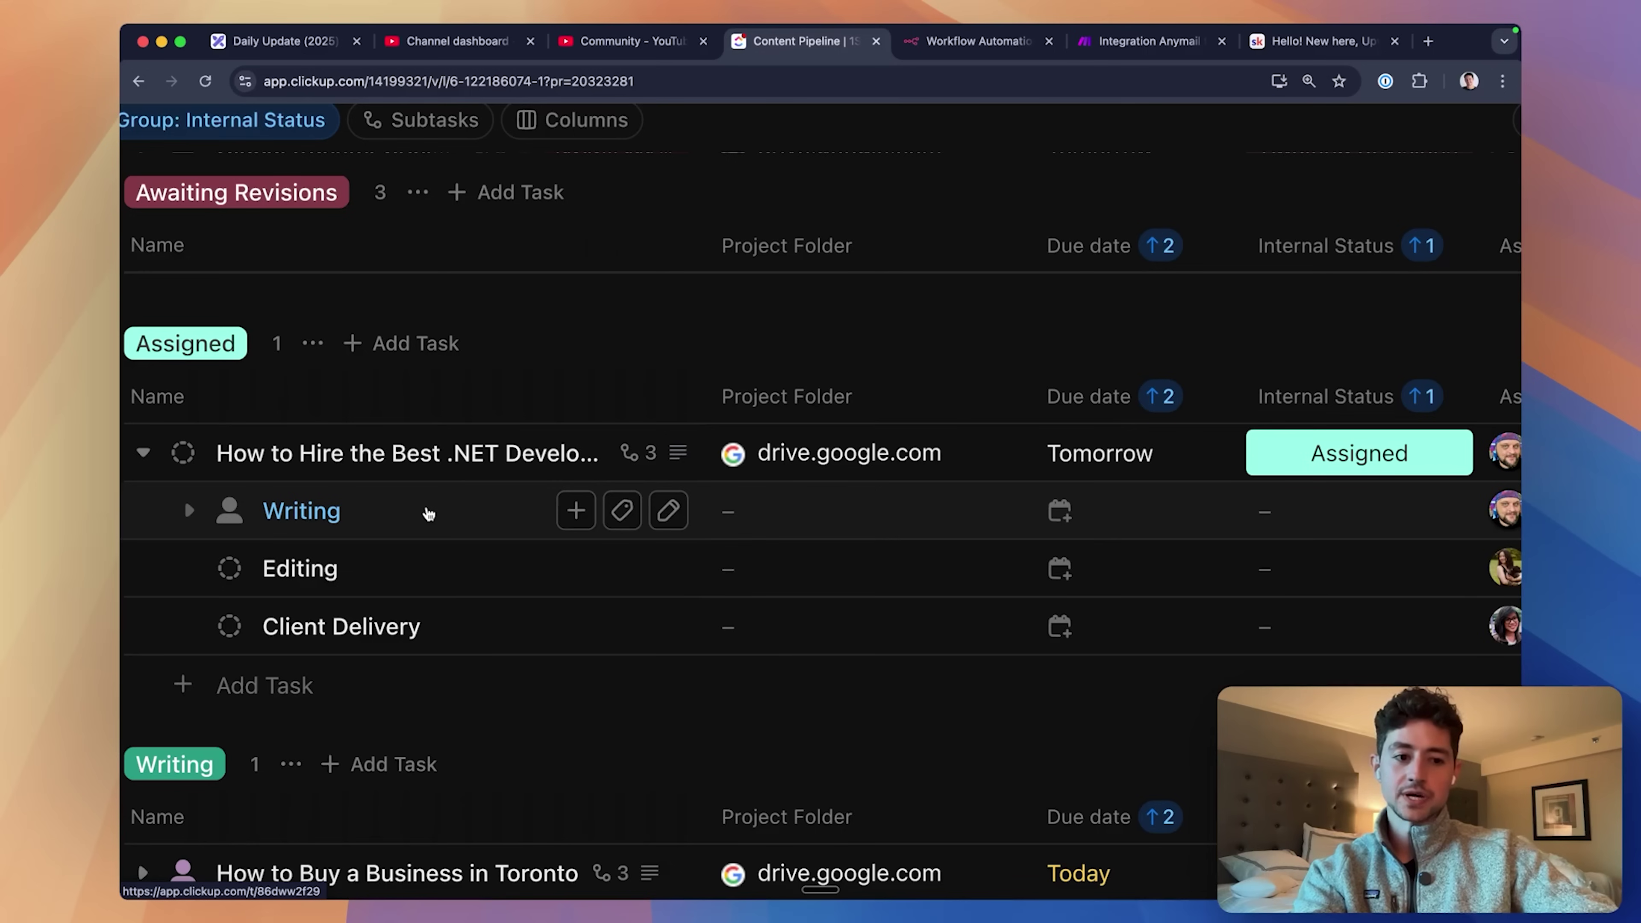
pyautogui.hscroll(-2, 429, 514)
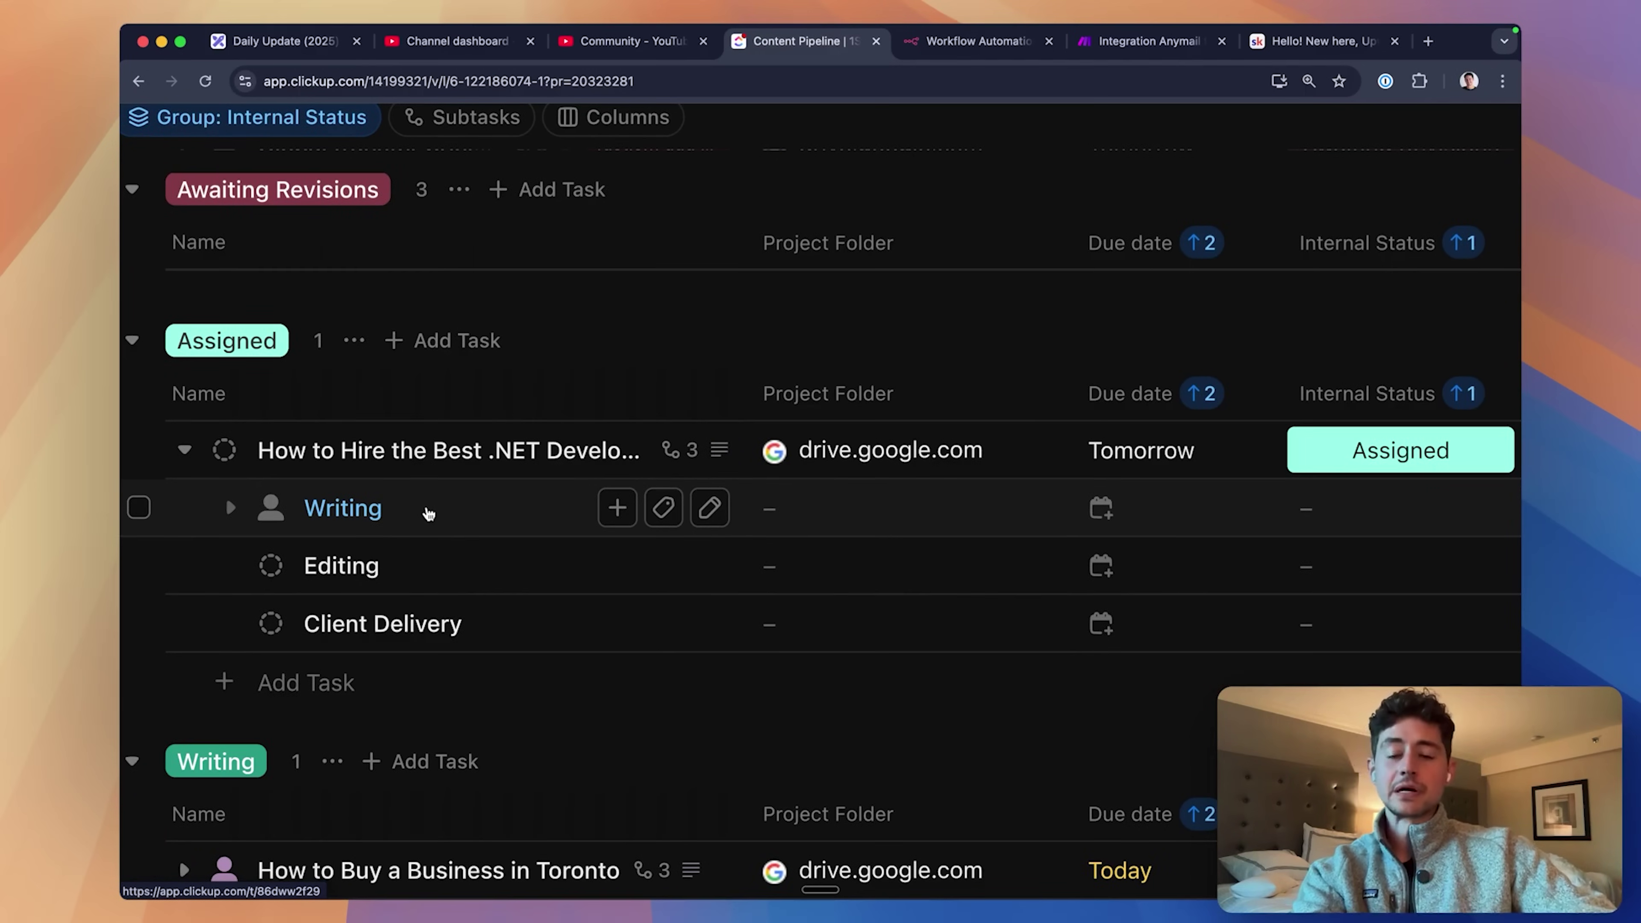
pyautogui.press('super+0')
pyautogui.click(1468, 81)
# - In another profile, open app.clickup.com's Creative Agency Task Templates list with the sidebar collapsed
pyautogui.click(1264, 476)
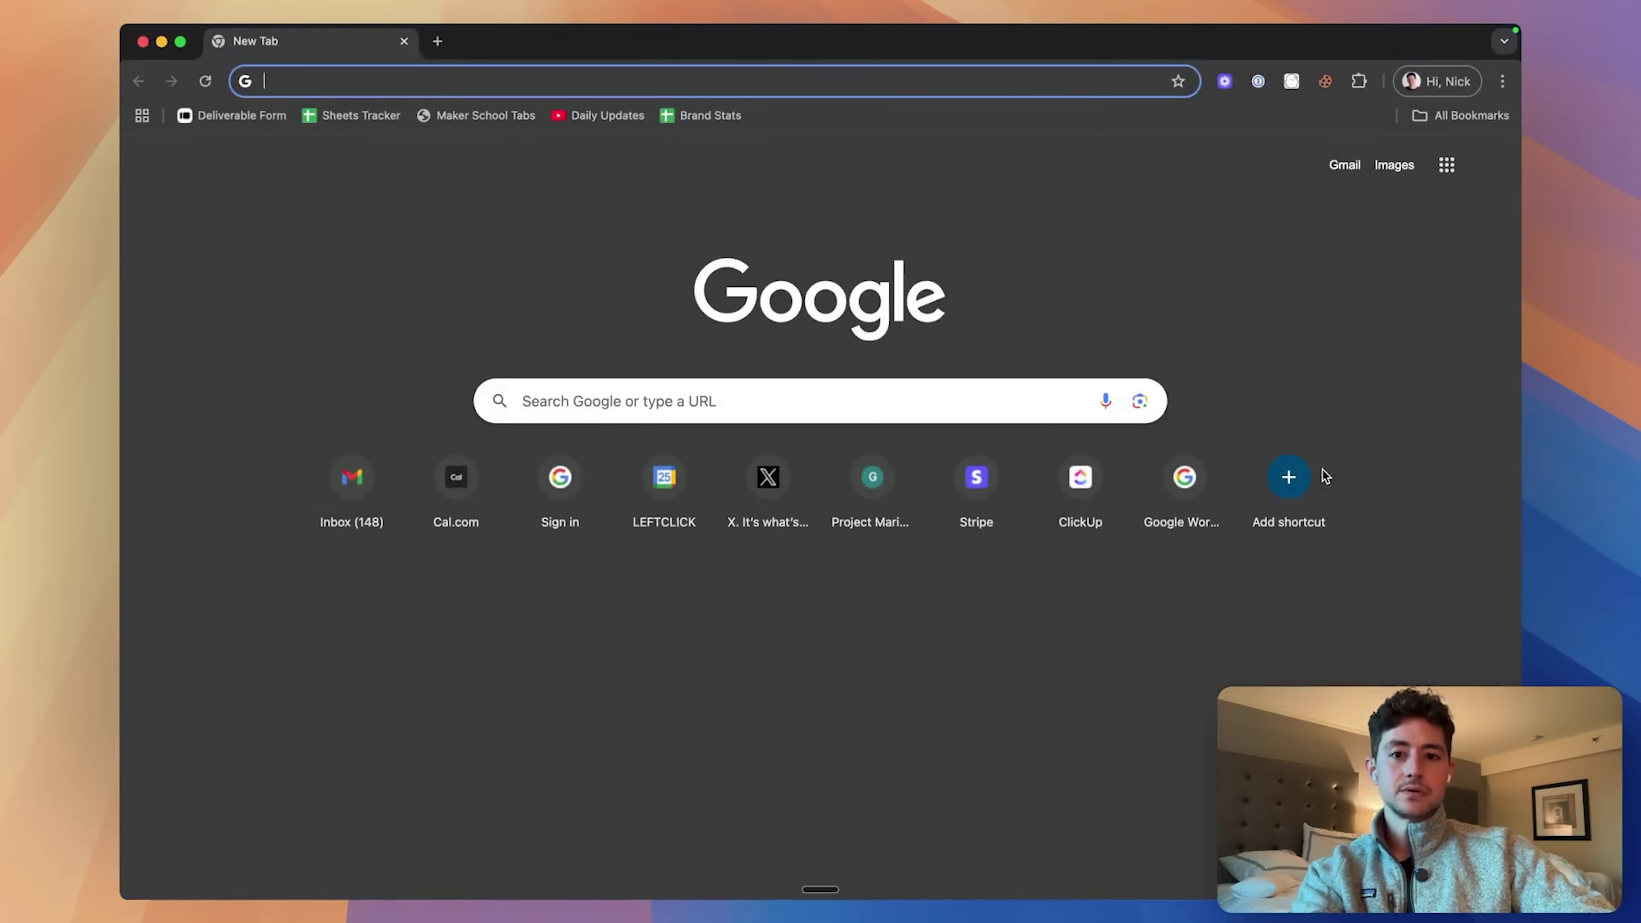
pyautogui.write('ap')
pyautogui.press('Return')
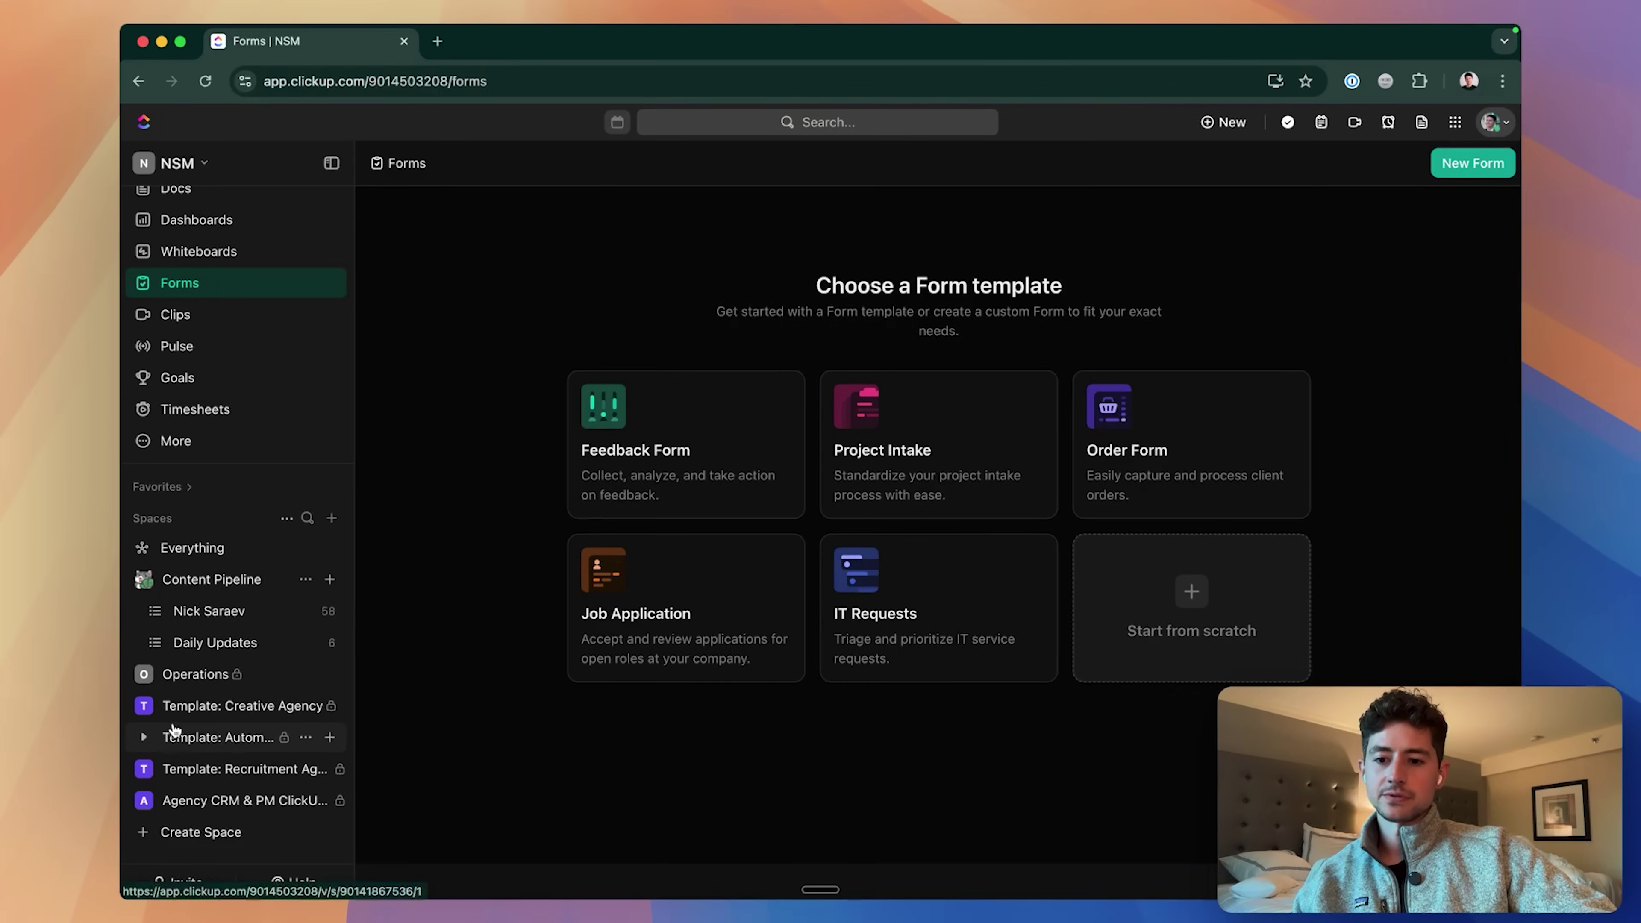
pyautogui.click(155, 710)
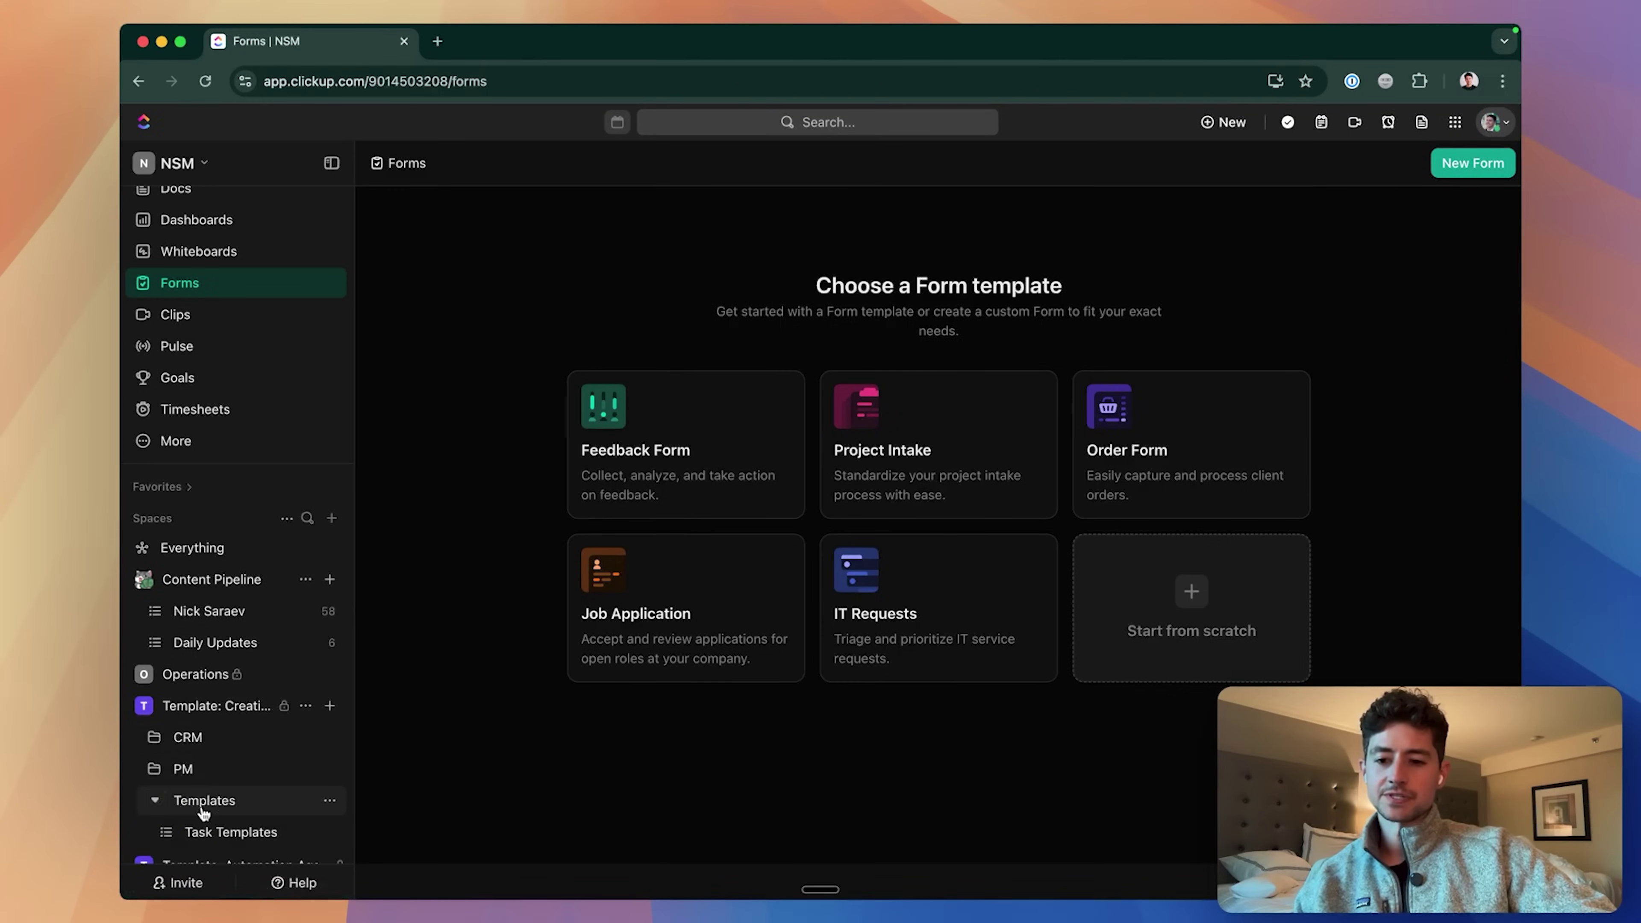
pyautogui.click(216, 827)
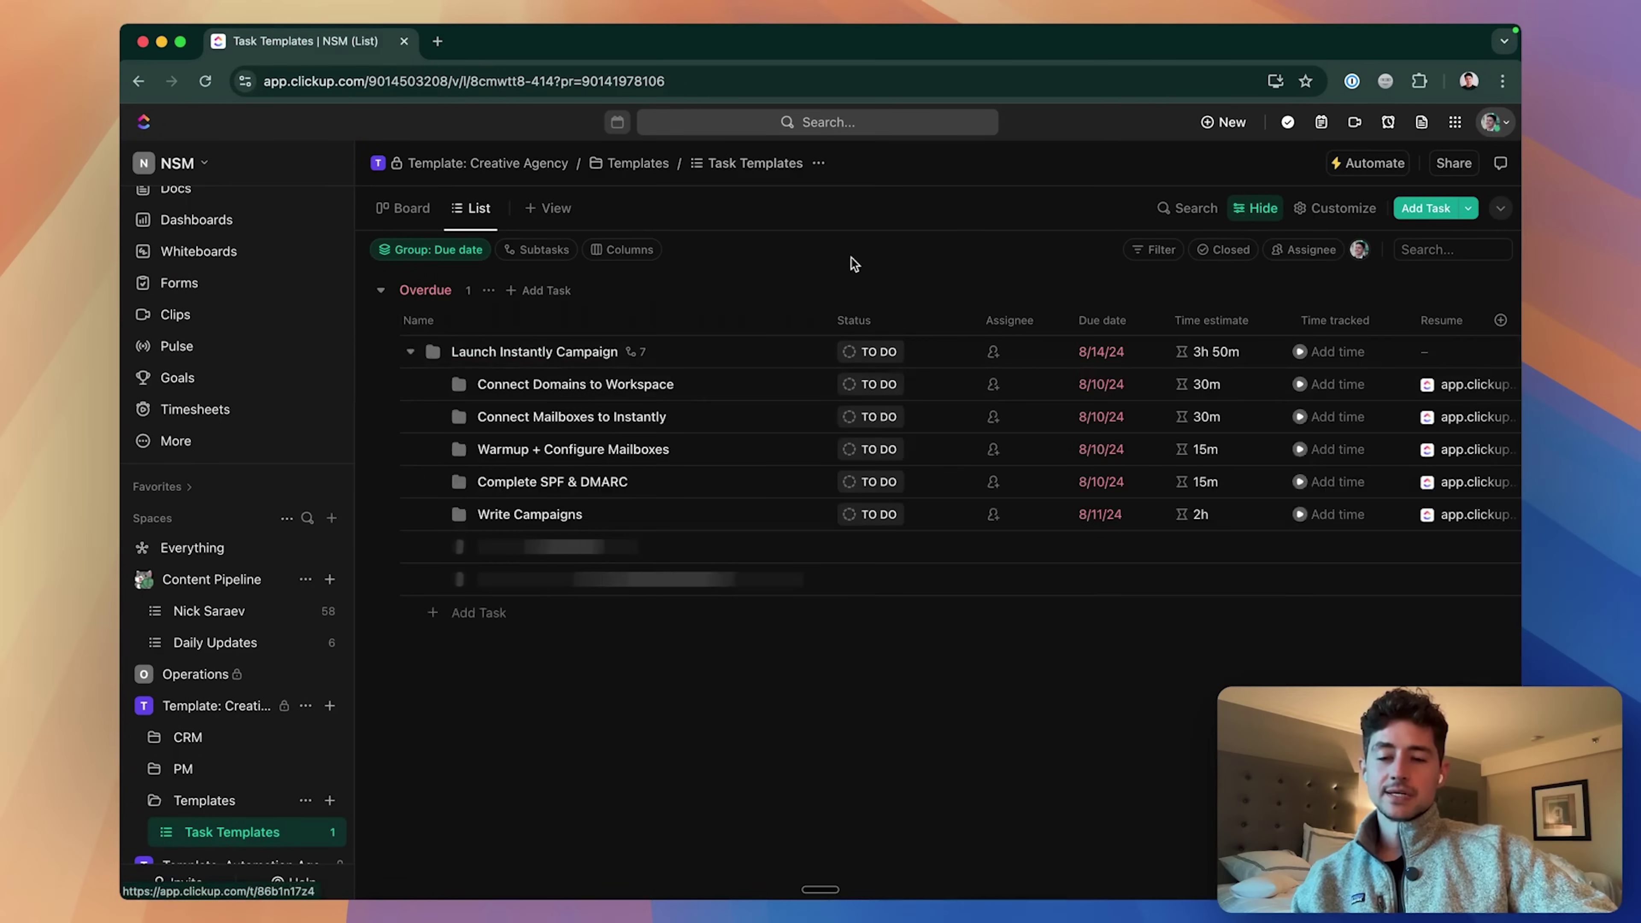
pyautogui.moveTo(341, 569); pyautogui.dragTo(235, 543)
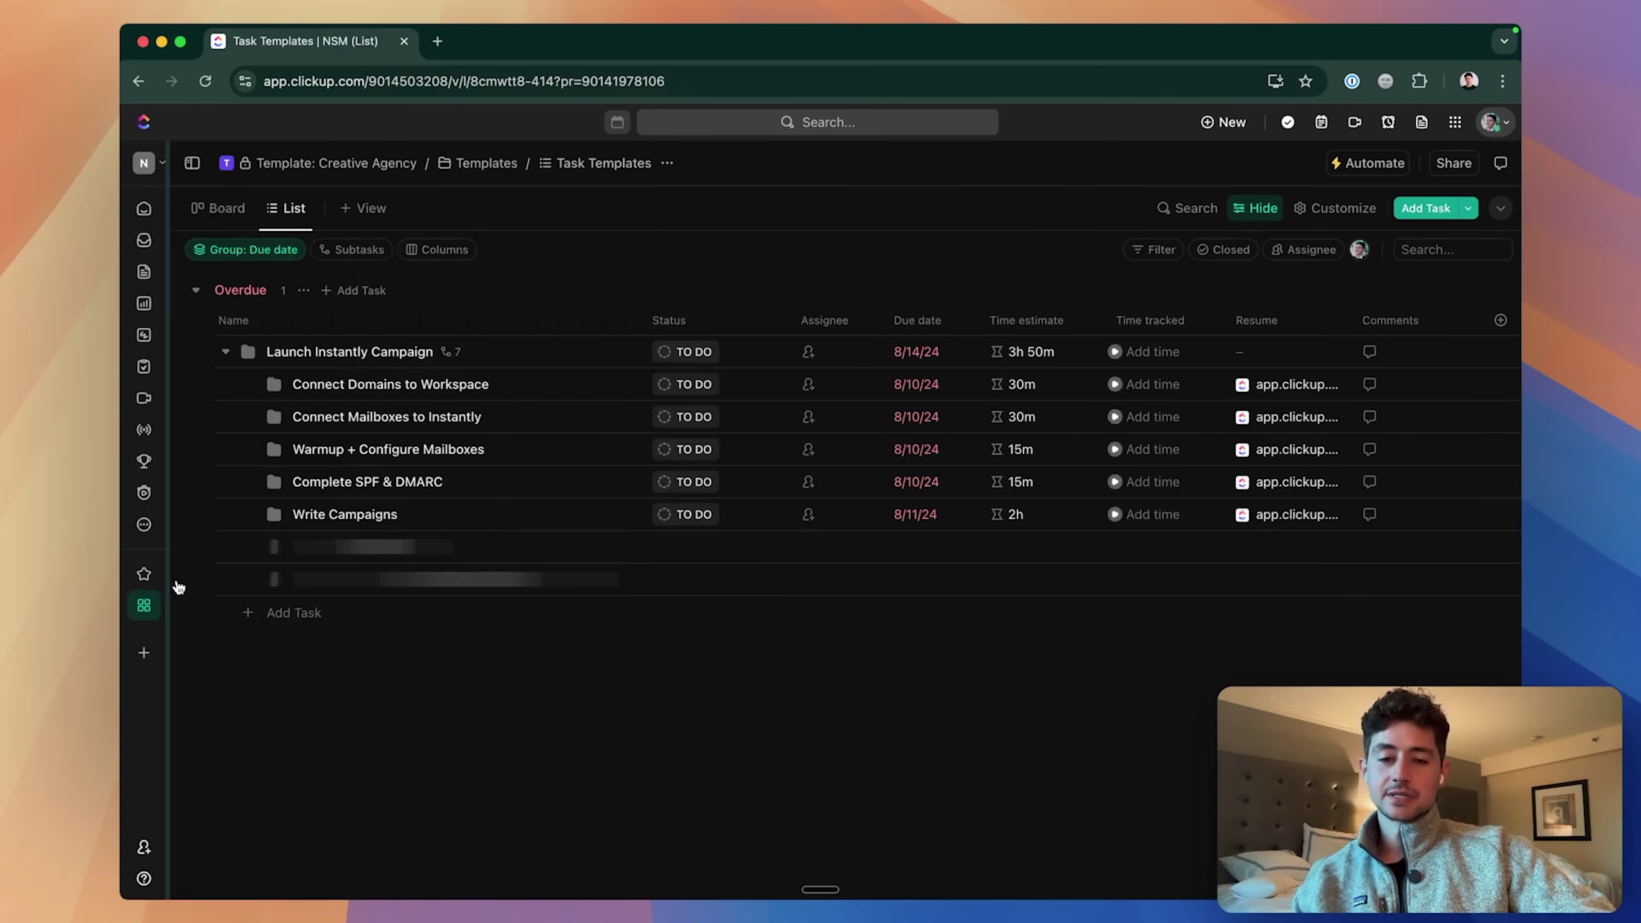
pyautogui.press('super+equal')
pyautogui.press('super+equal')
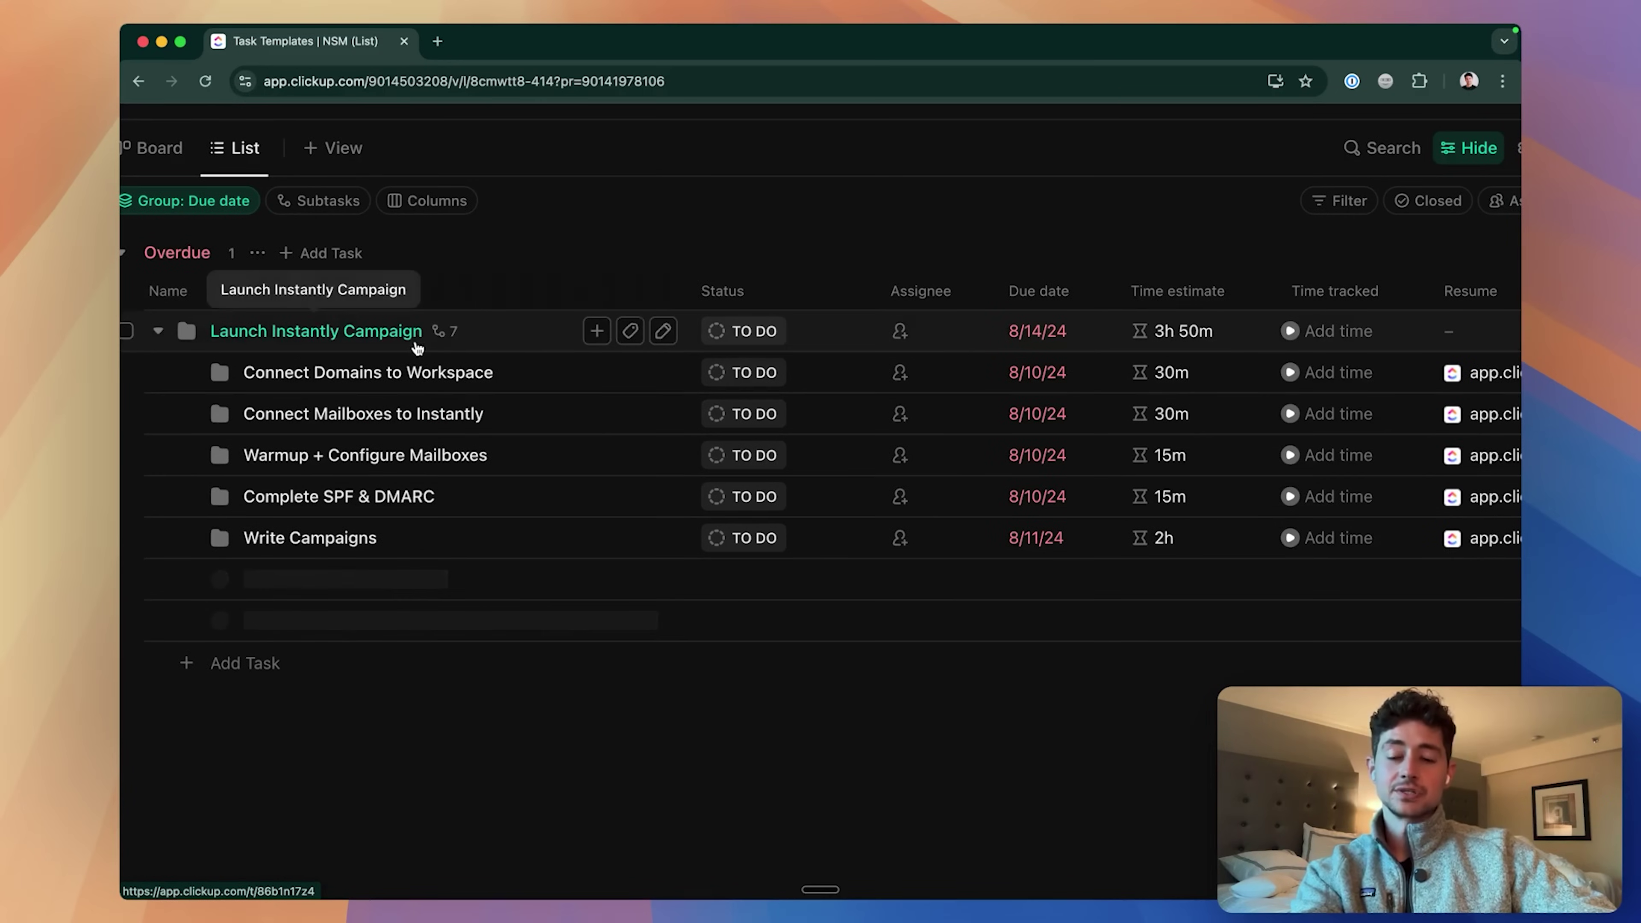
# - Underline Launch Instantly Campaign with an on-screen annotation, then clear it
pyautogui.press('ctrl+alt+super+a')
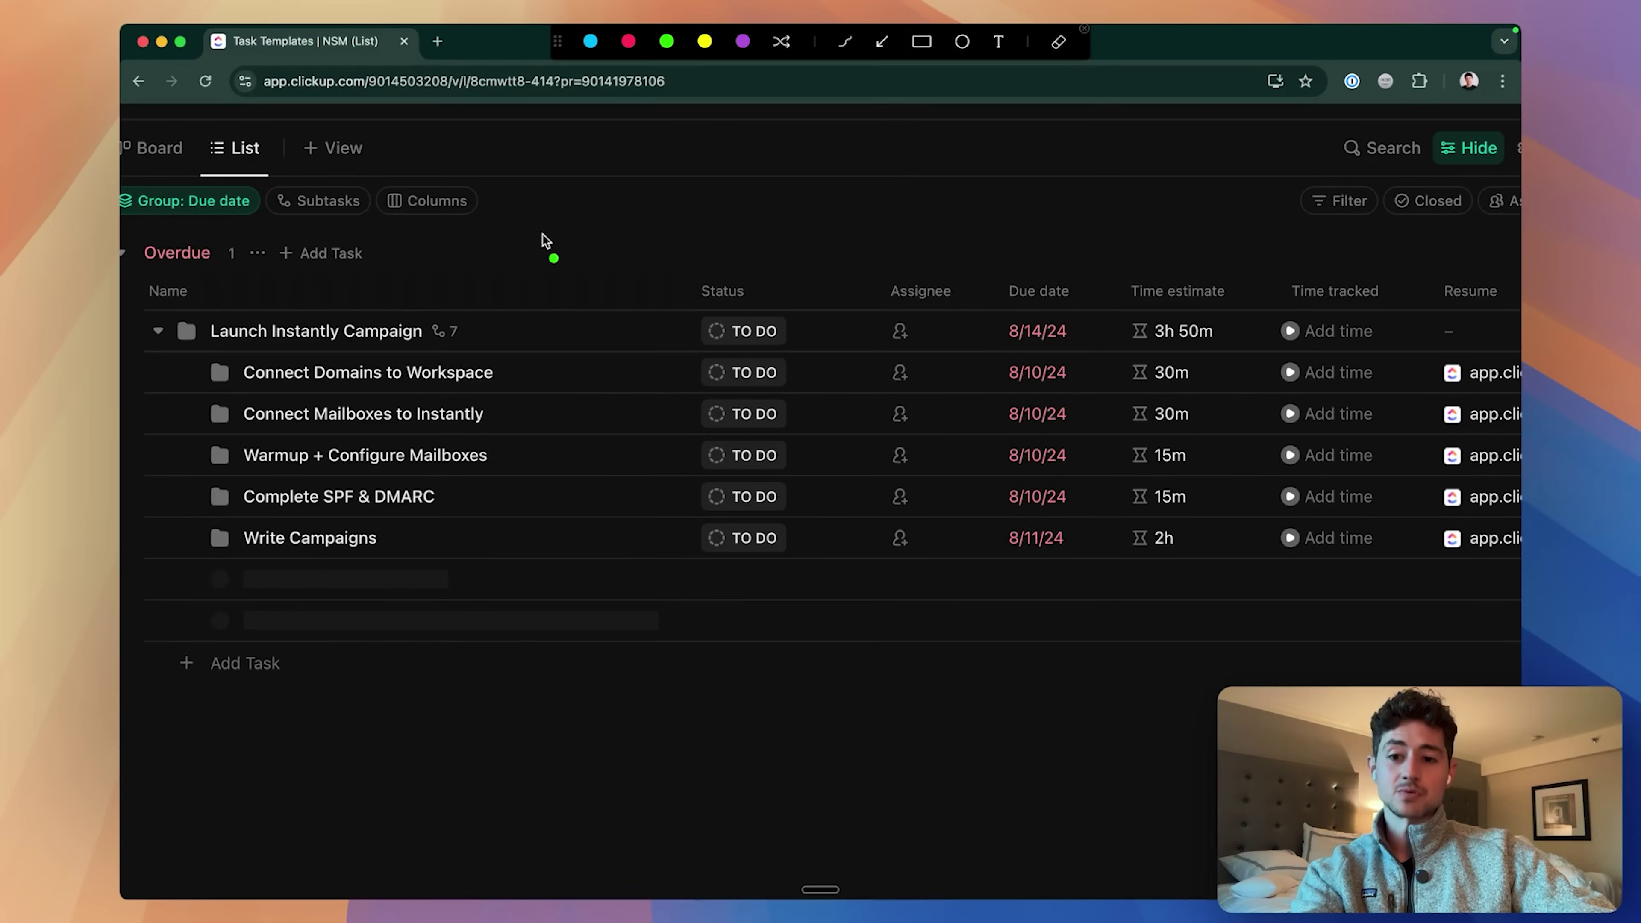
pyautogui.moveTo(205, 349); pyautogui.dragTo(374, 349)
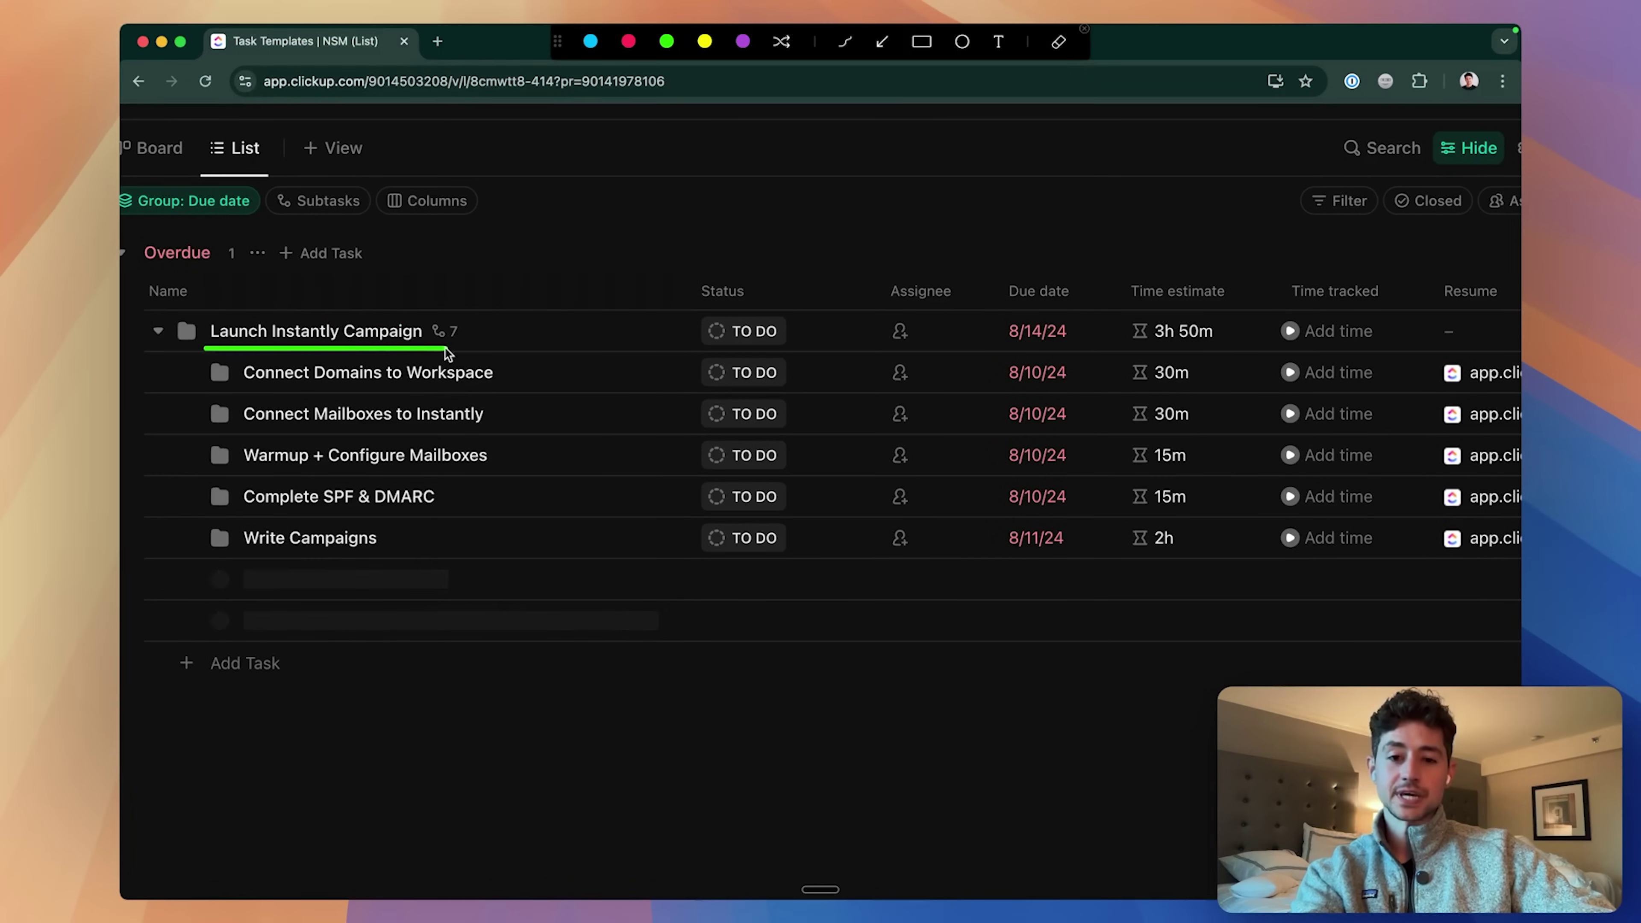
pyautogui.press('Escape')
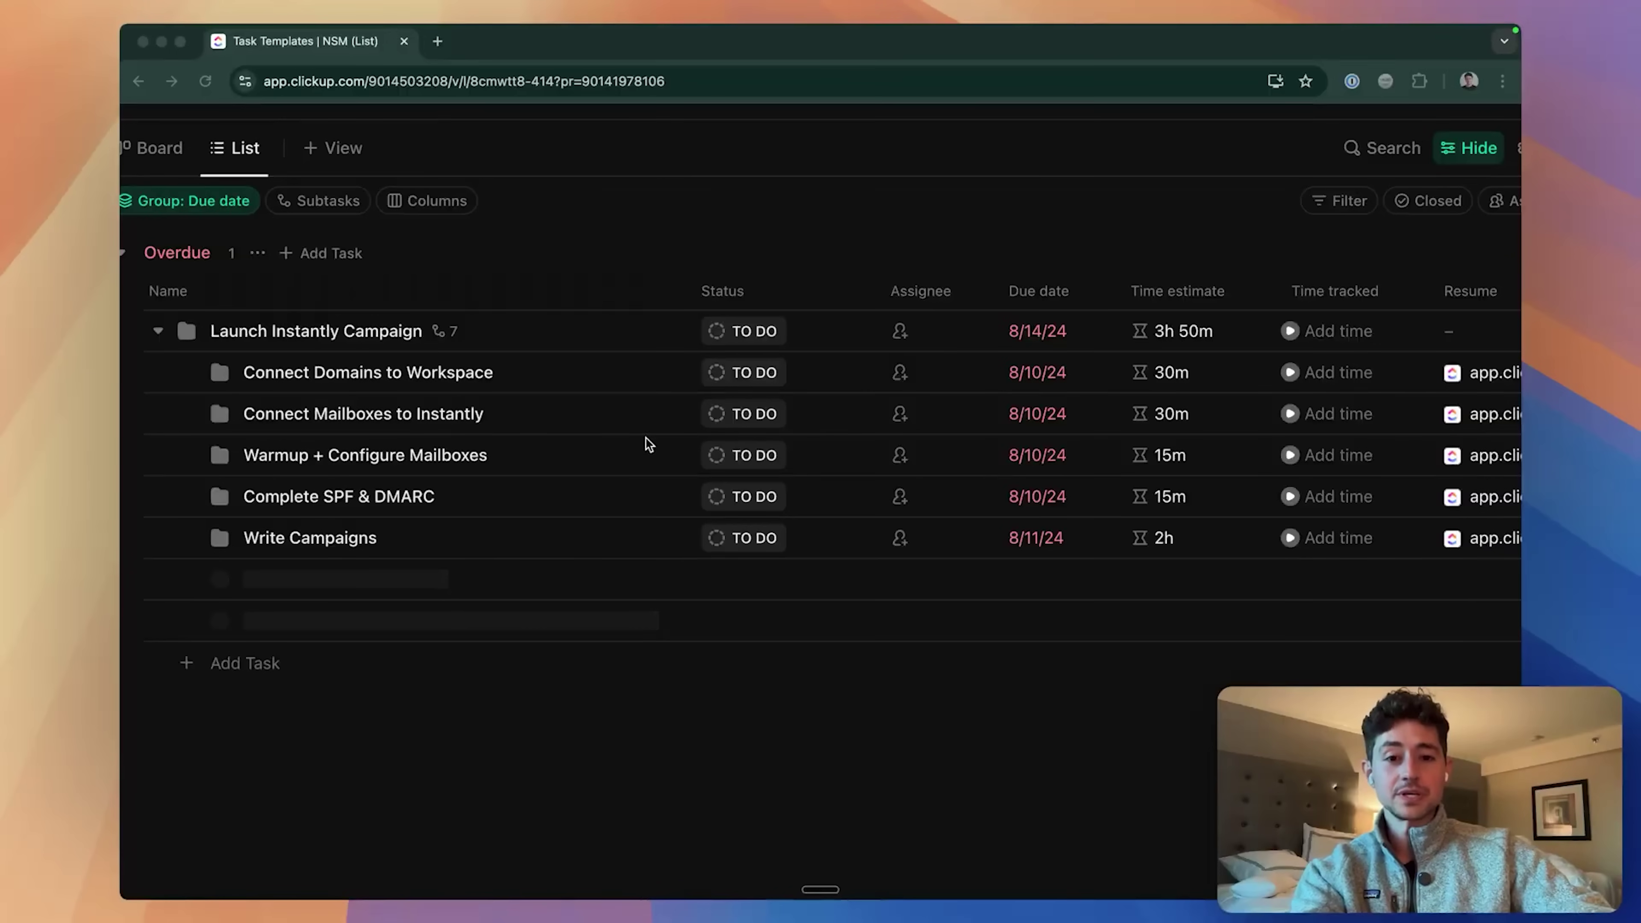
# - Show the Status and Assignee options on the template tasks without changing anything
pyautogui.click(741, 322)
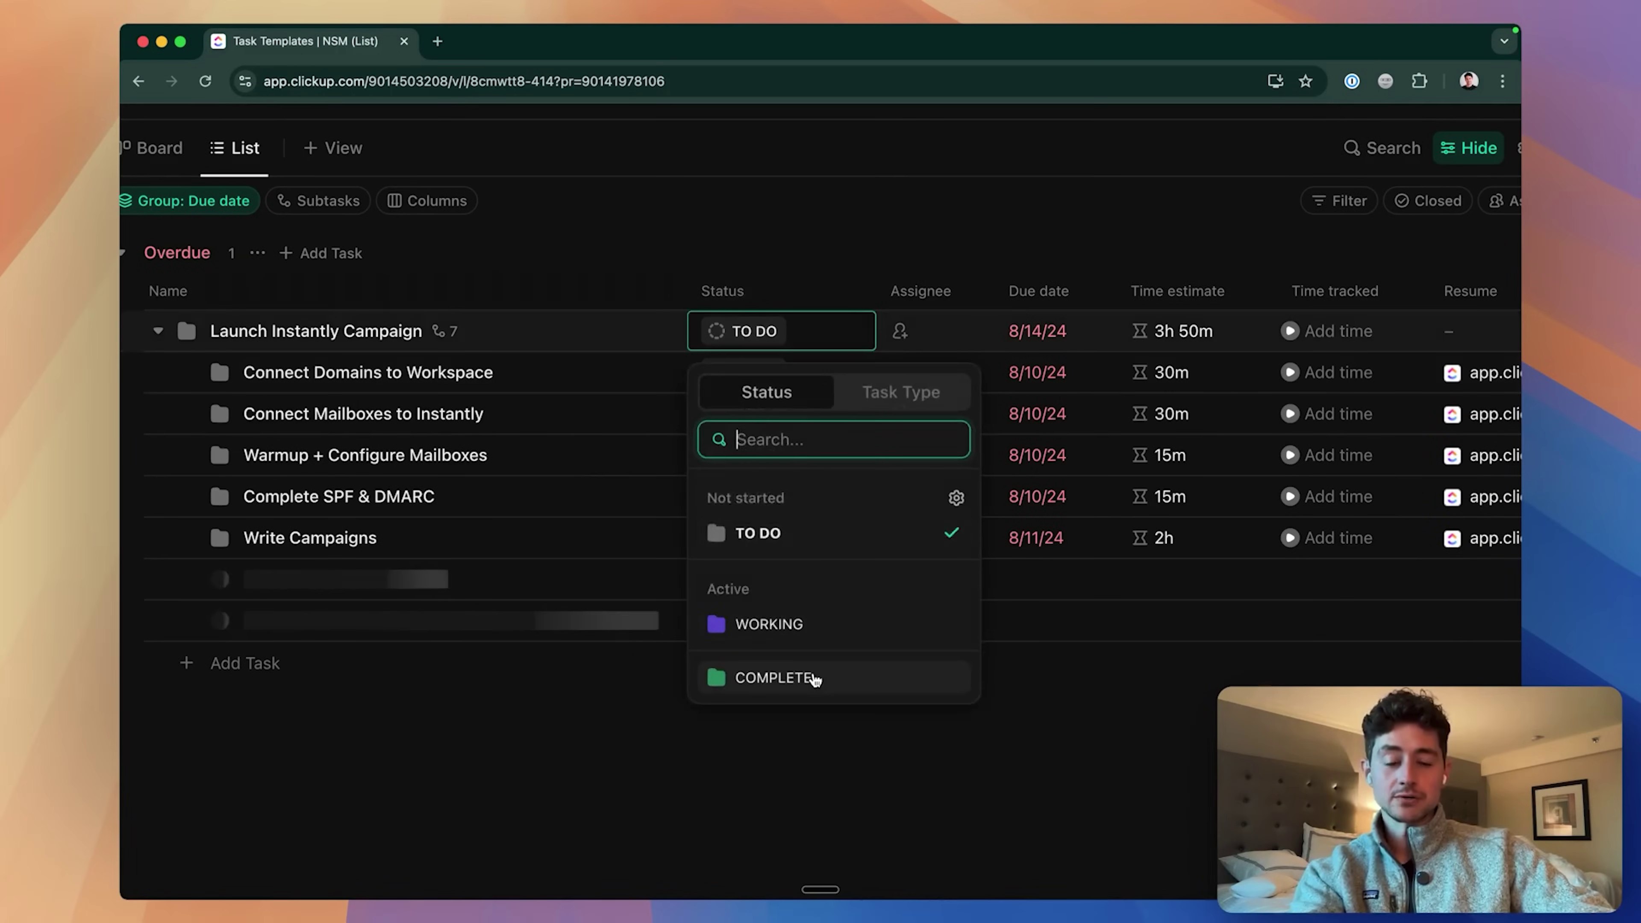
pyautogui.click(1002, 722)
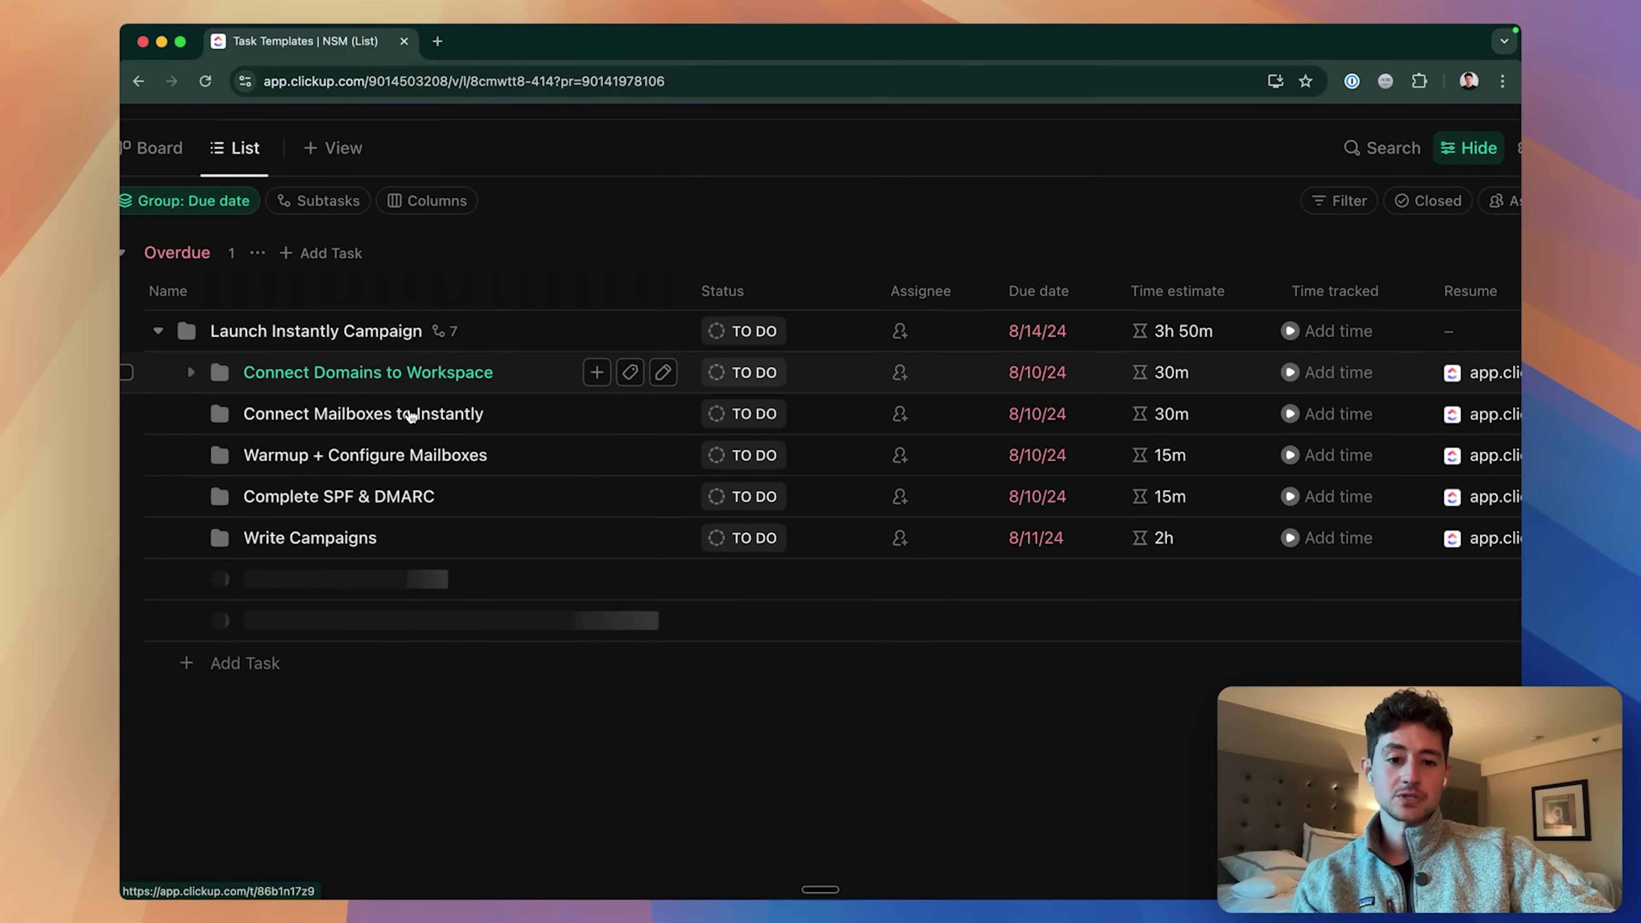
pyautogui.click(894, 541)
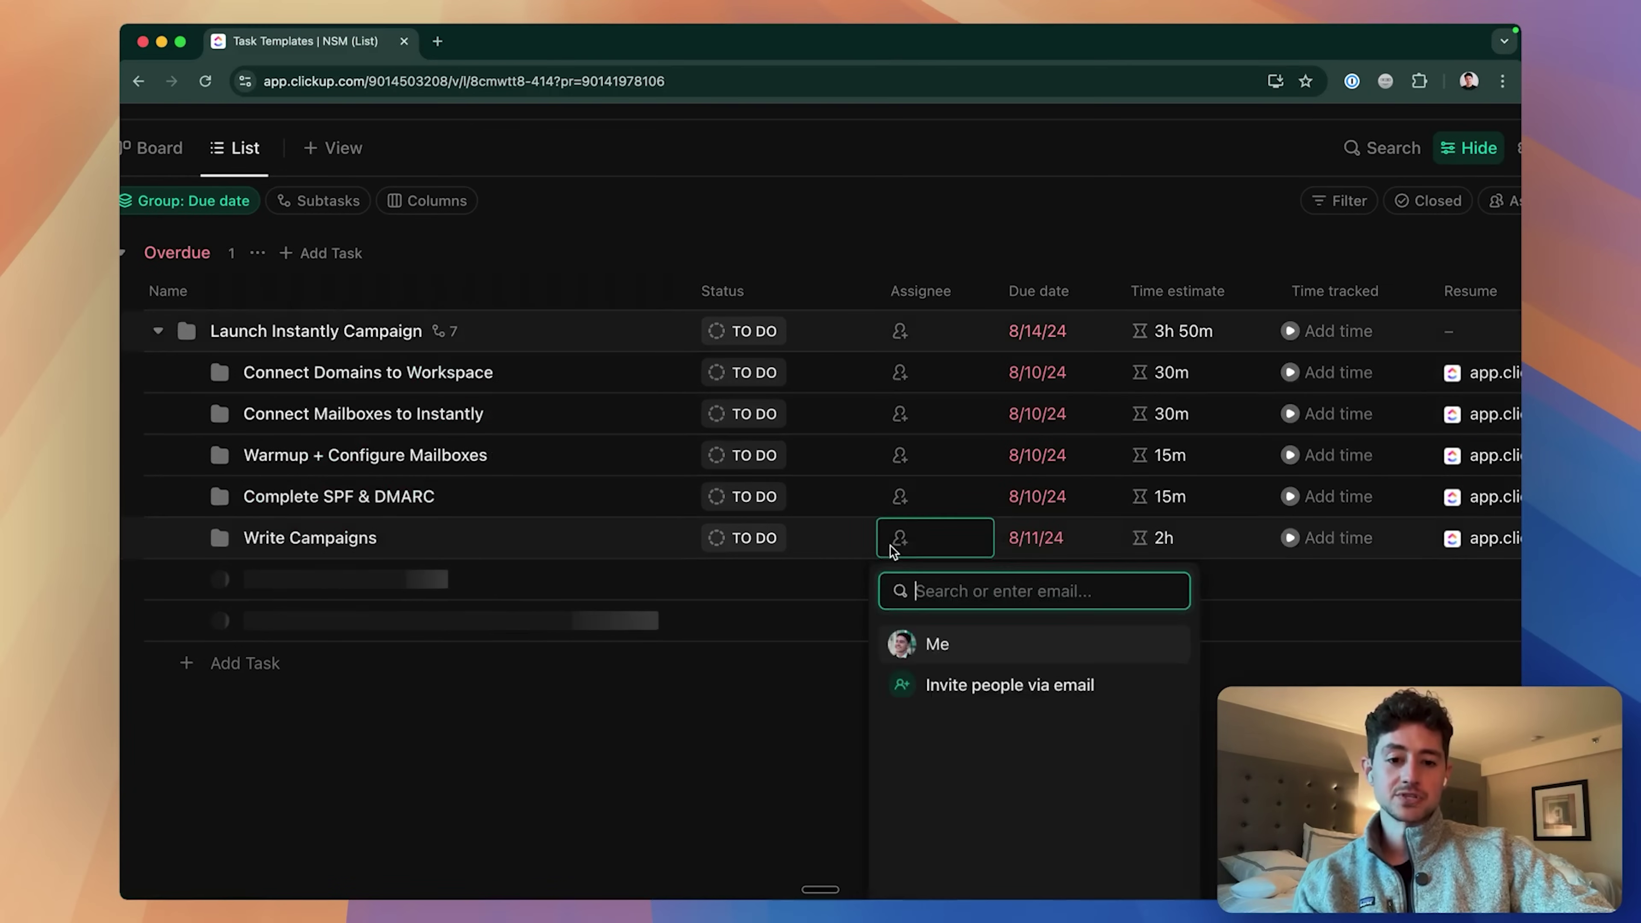
pyautogui.click(815, 651)
pyautogui.click(898, 372)
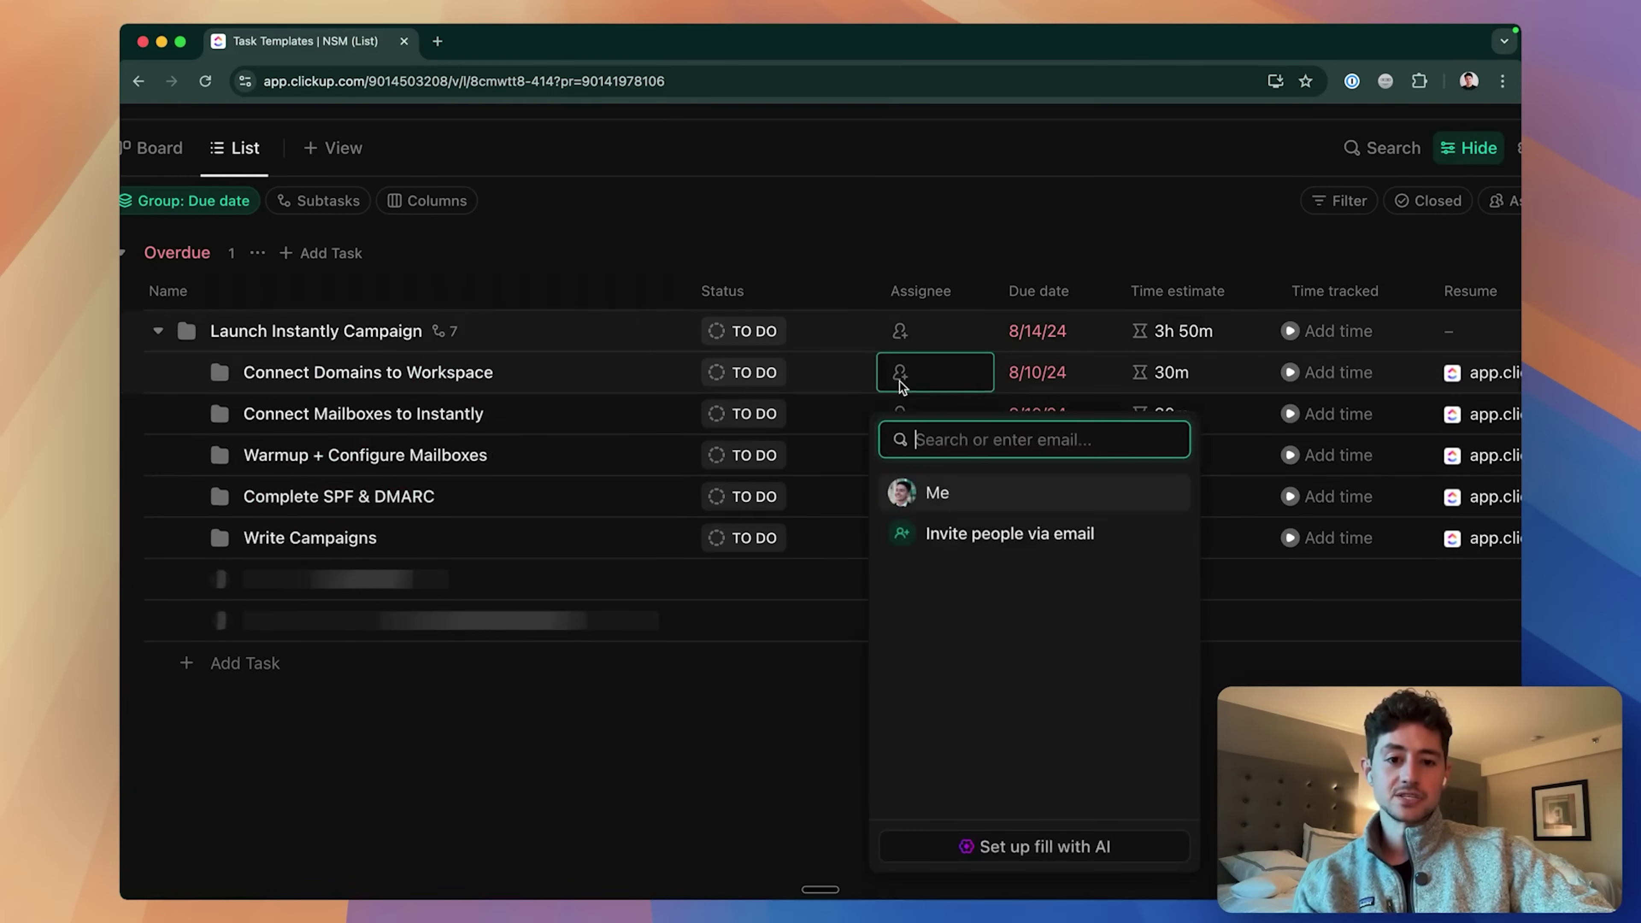
pyautogui.click(945, 241)
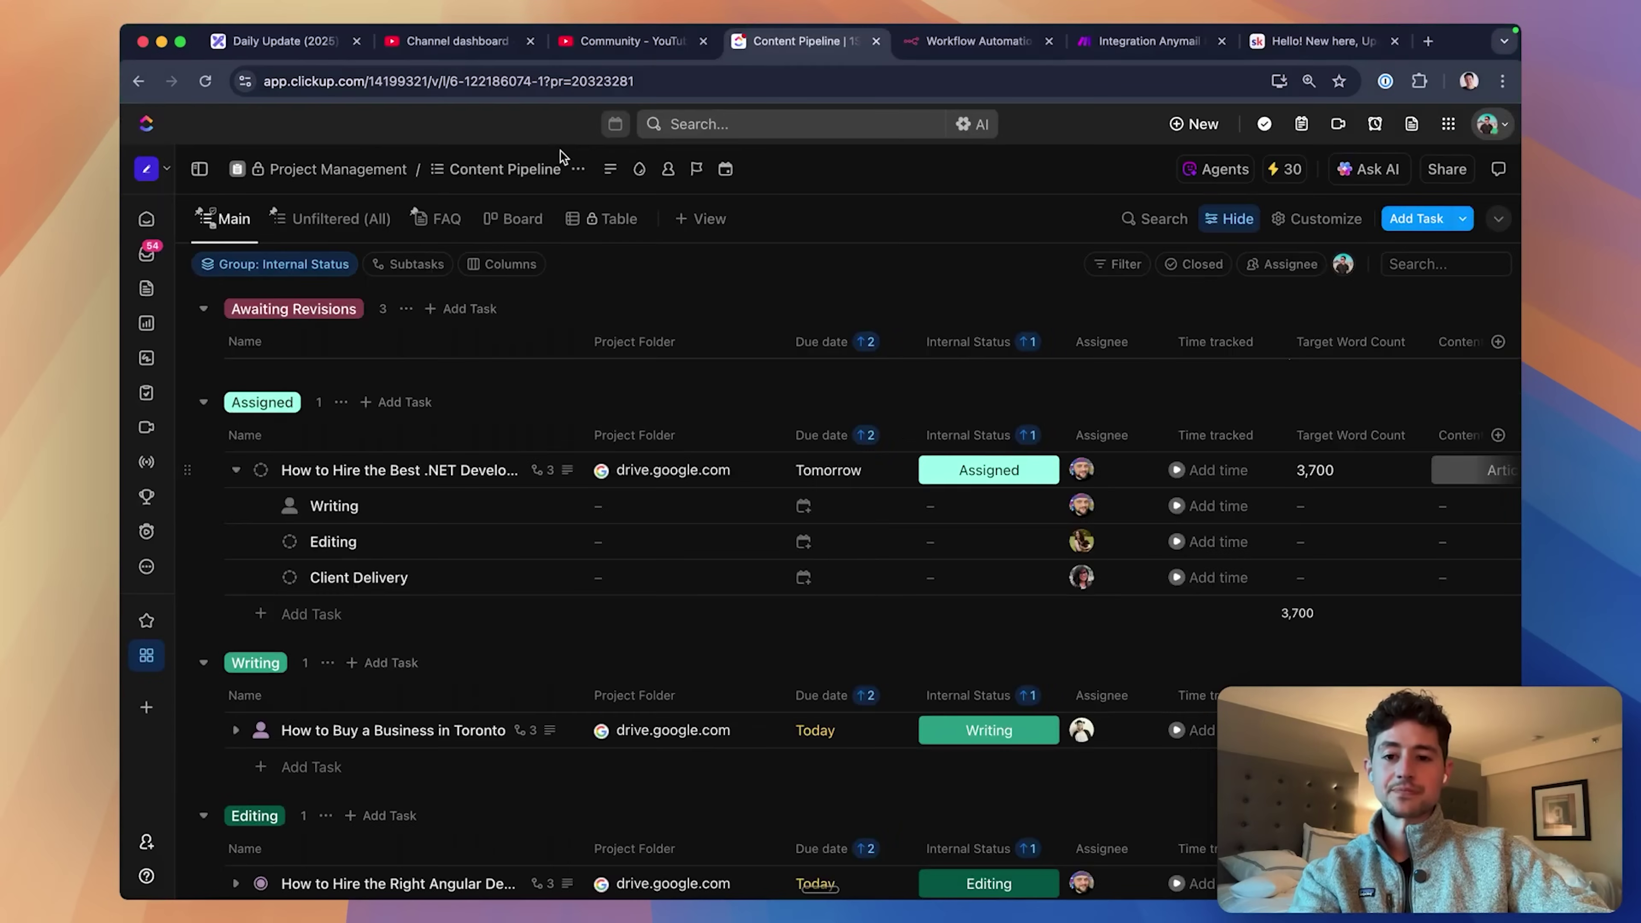
# - Bring the Daily Update (2025) Excalidraw board back with the stage-based and subtask-based notes
pyautogui.press('super+1')
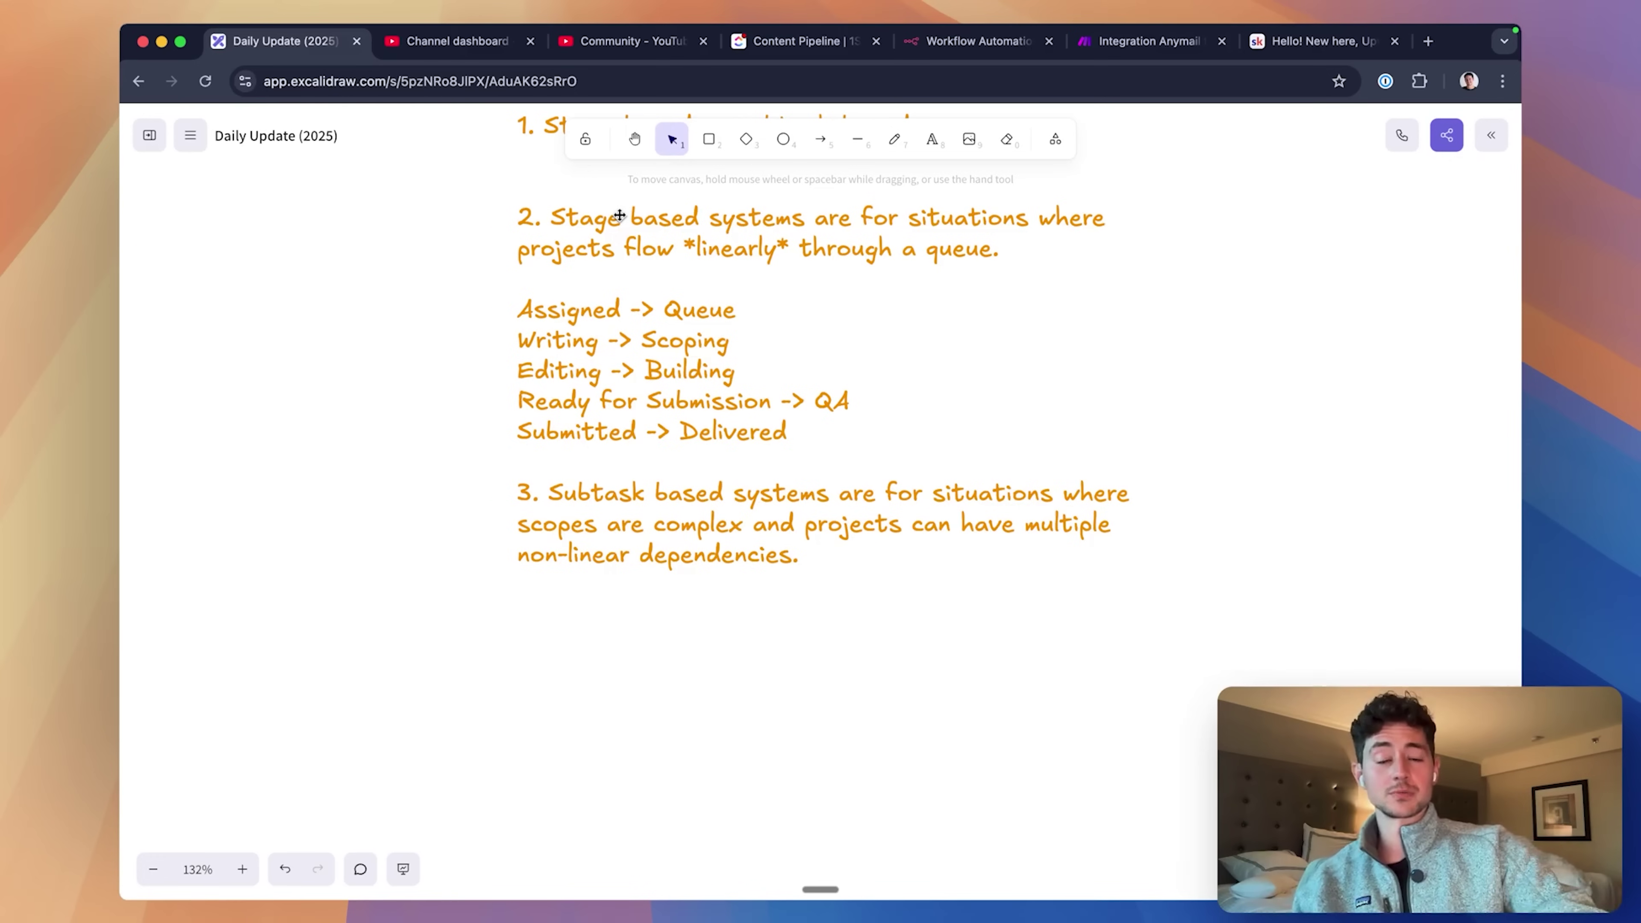
# - Expand the comment asking for top 3 questions to find automatable tasks, and heart it
pyautogui.click(620, 43)
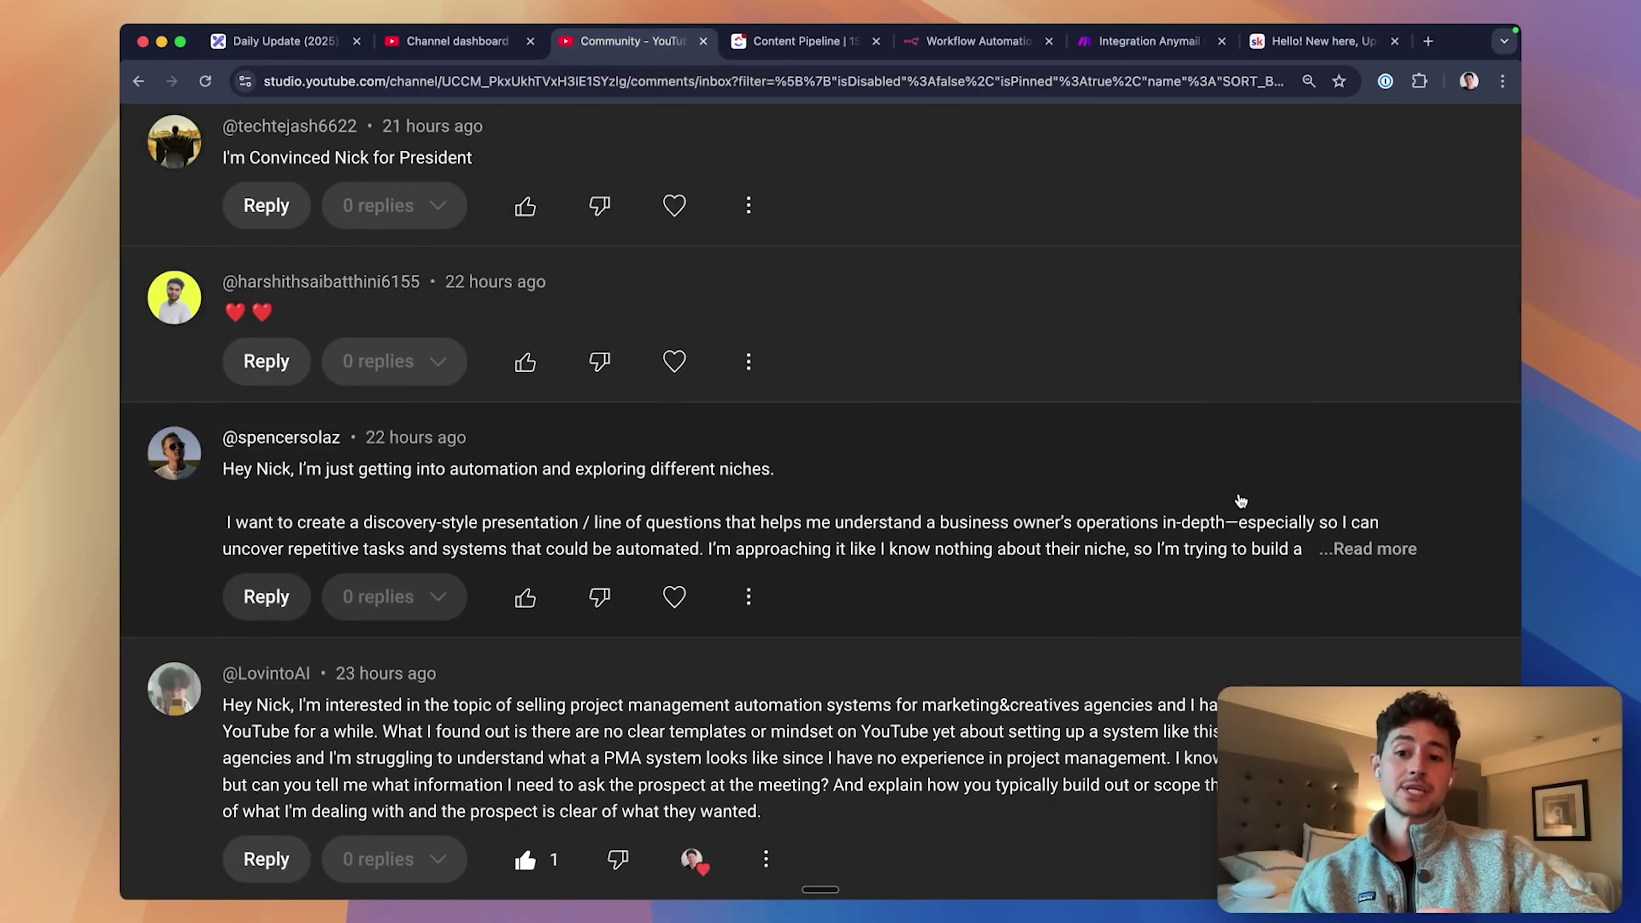
pyautogui.click(1346, 549)
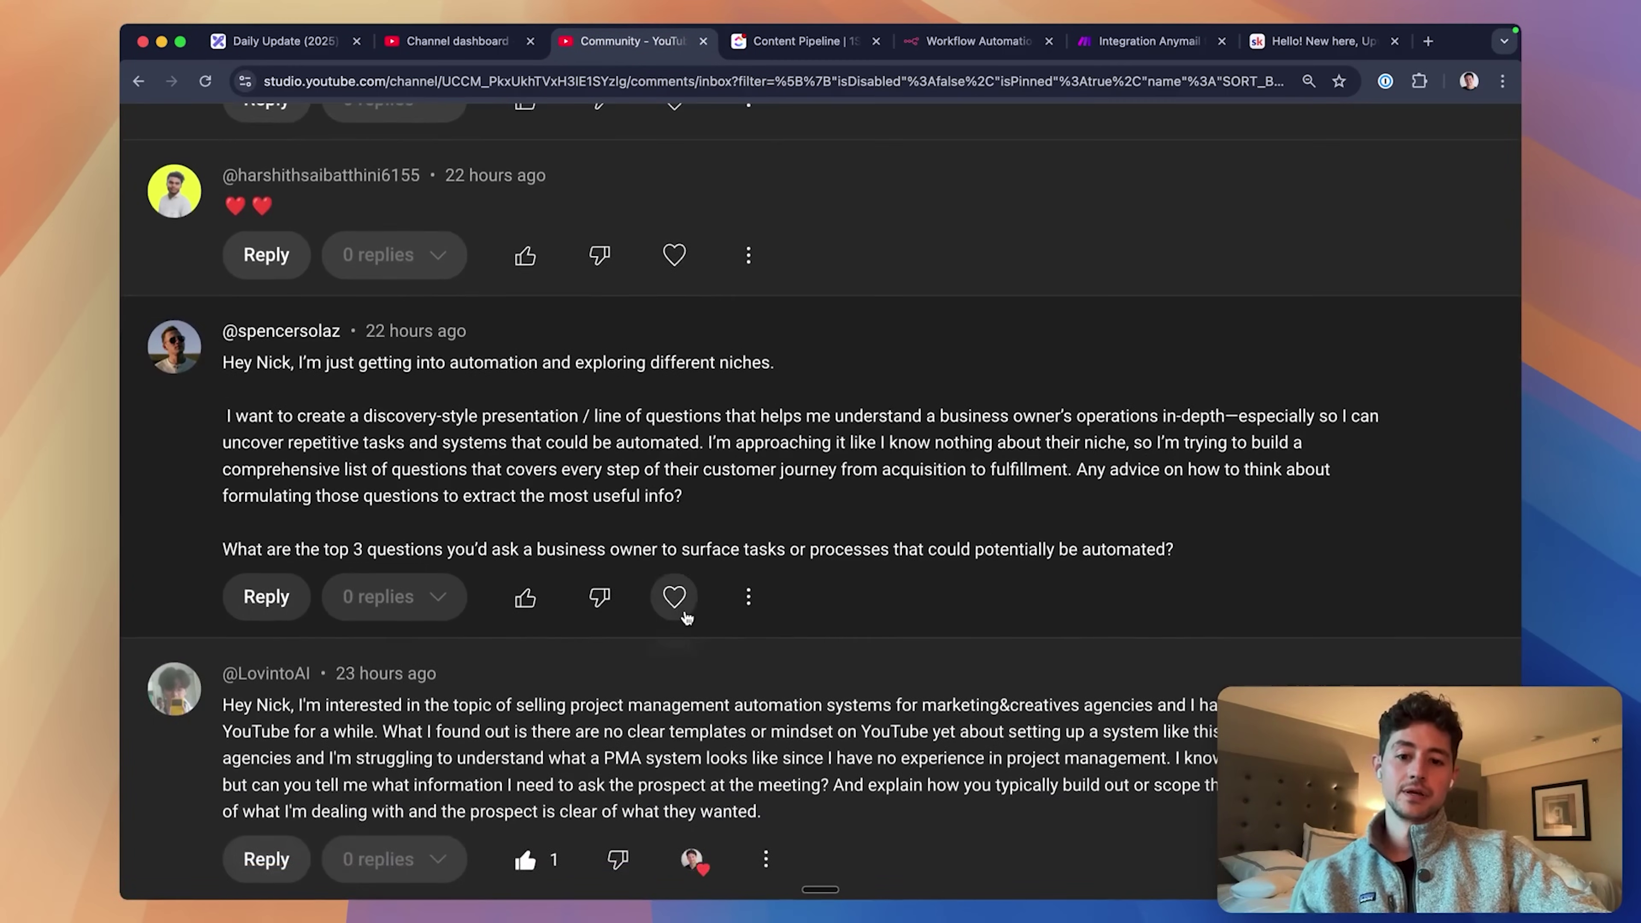
pyautogui.click(674, 596)
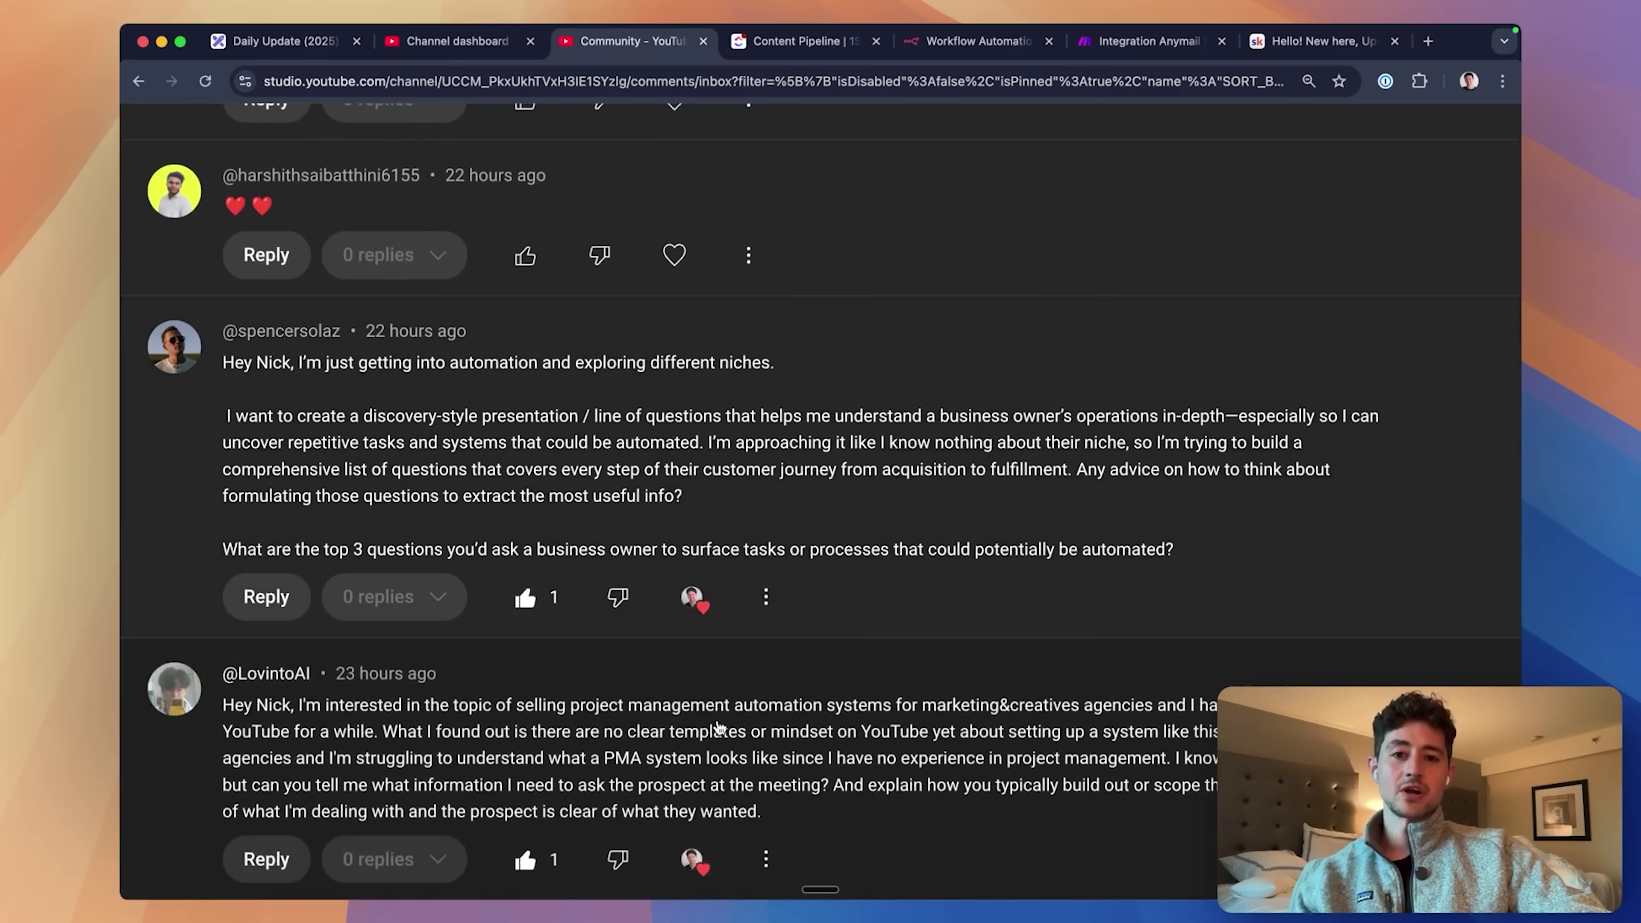